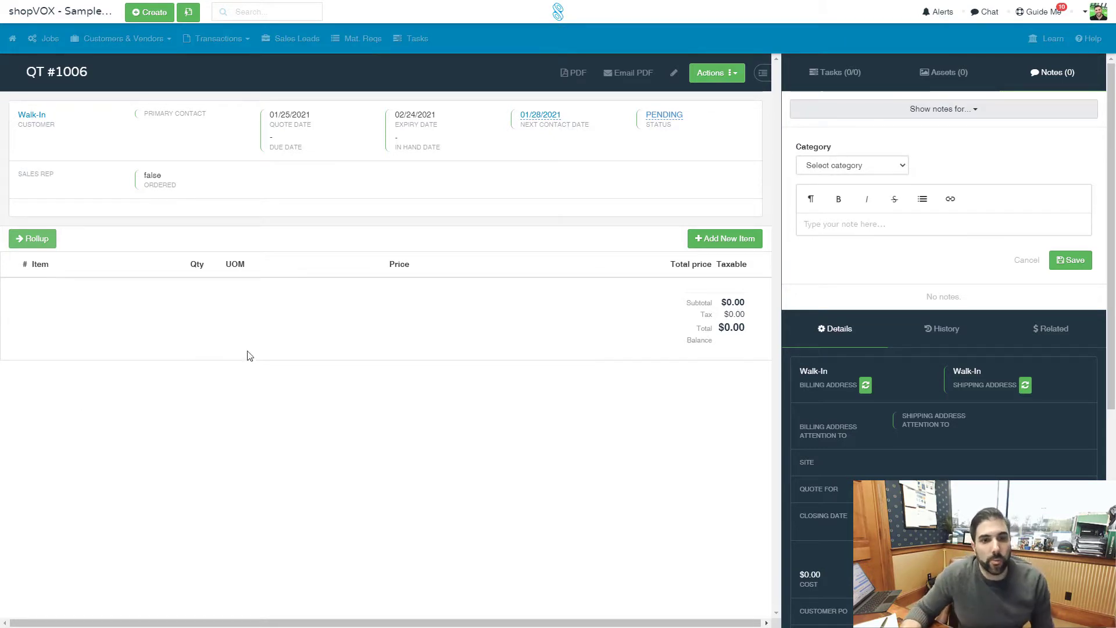
Add a new quote line item from the ILLUMINATED LIGHTBOX (Sign Cabinet - BOM) product, searched as 'lightbo'.
click(741, 244)
text(lightbo)
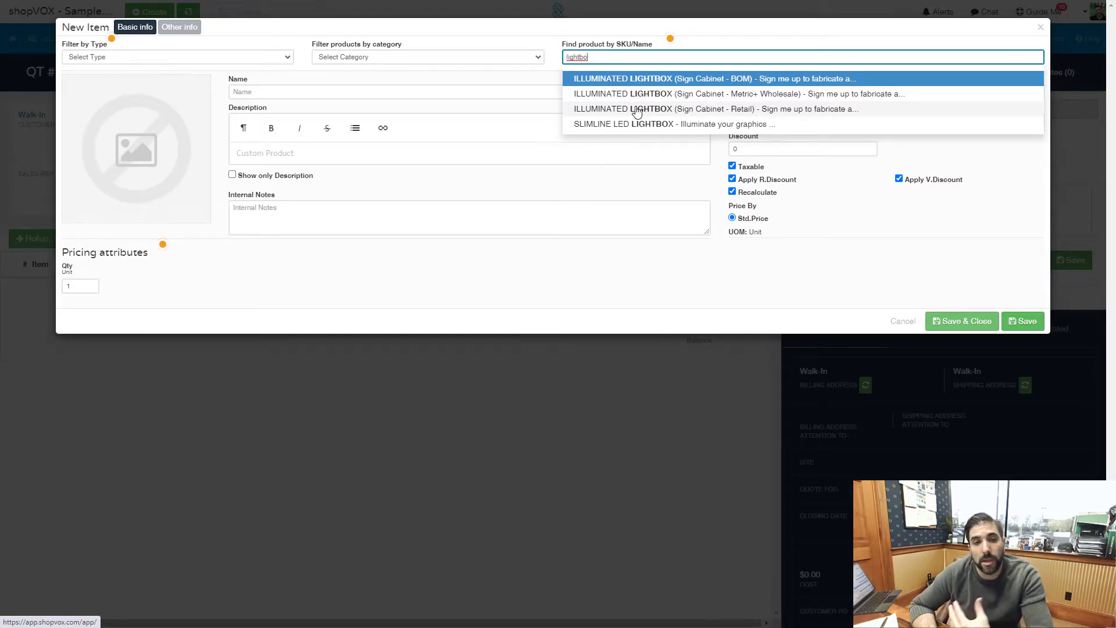
click(677, 80)
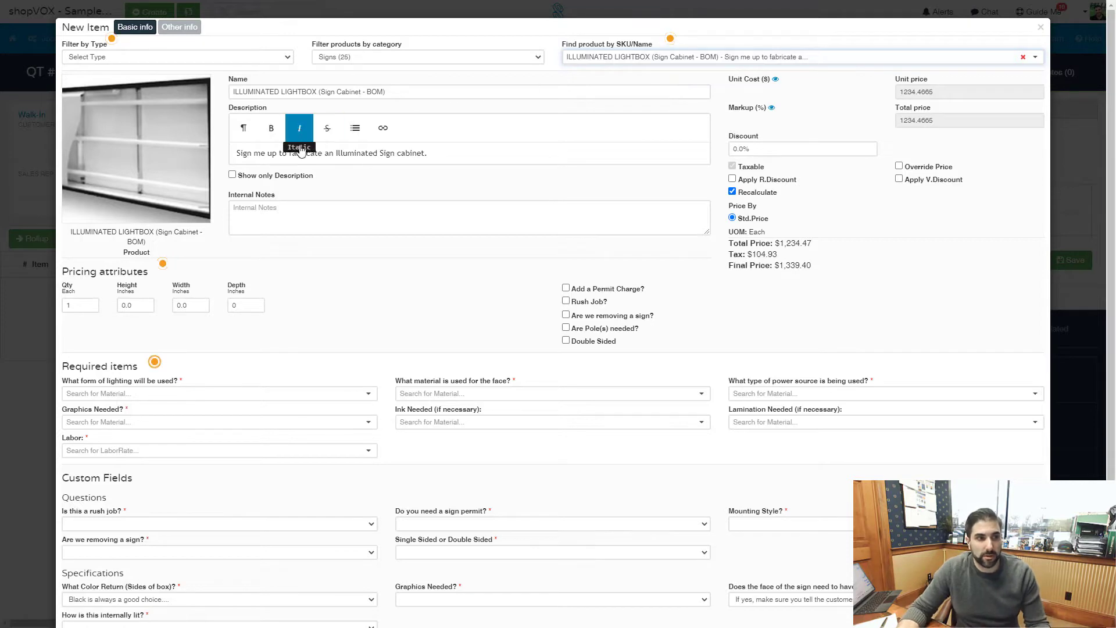
Replace the description's opening with 'Pete's Sign Shop' and size the cabinet 48 × 96 × 12.
mouse_move(273, 153)
mouse_down()
mouse_move(236, 153)
mouse_move(276, 153)
mouse_up()
text(Pete's Sign Shop)
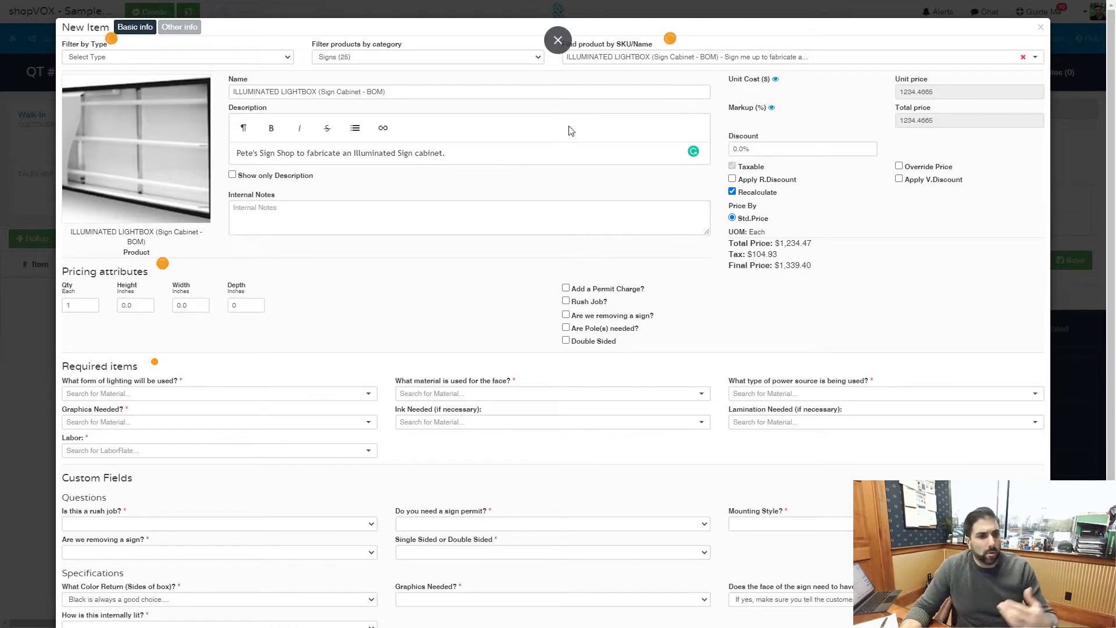
click(90, 304)
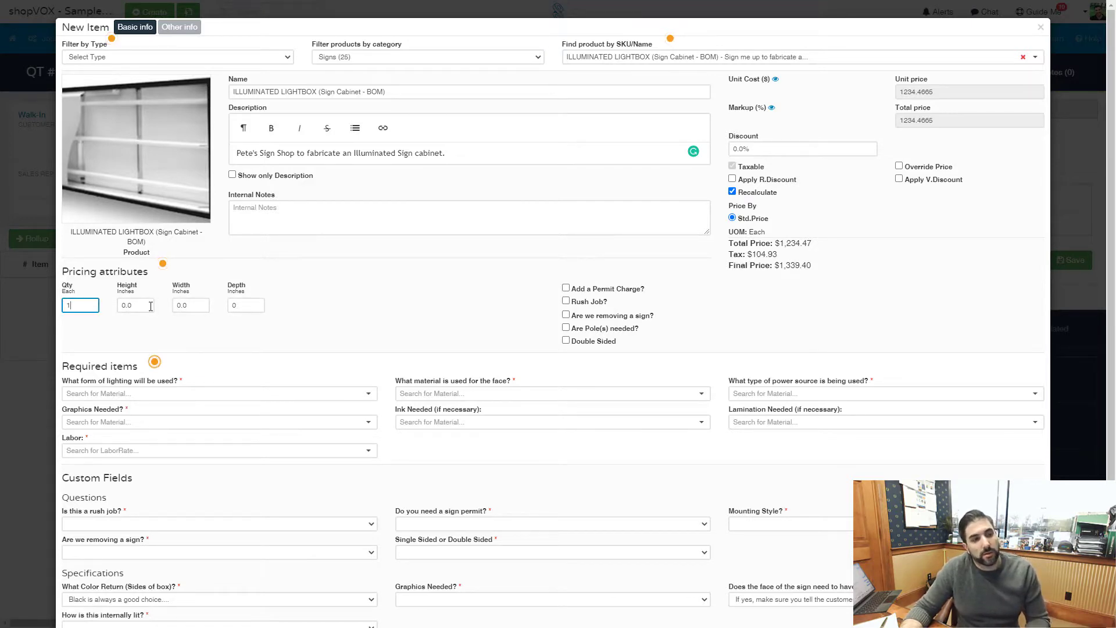
key(Tab)
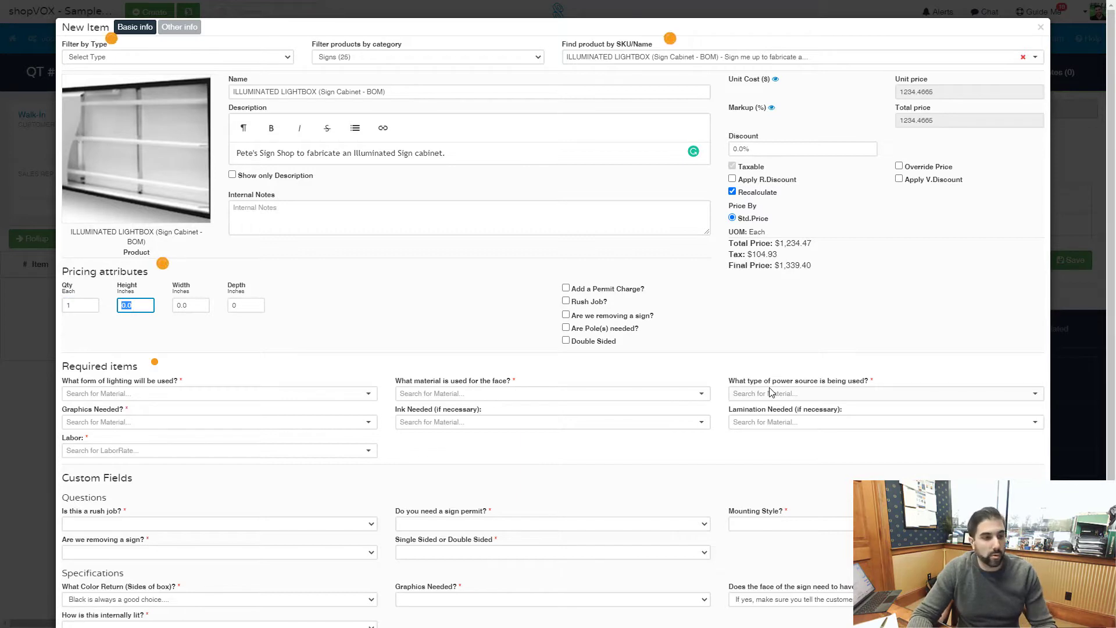
text(48)
key(Tab)
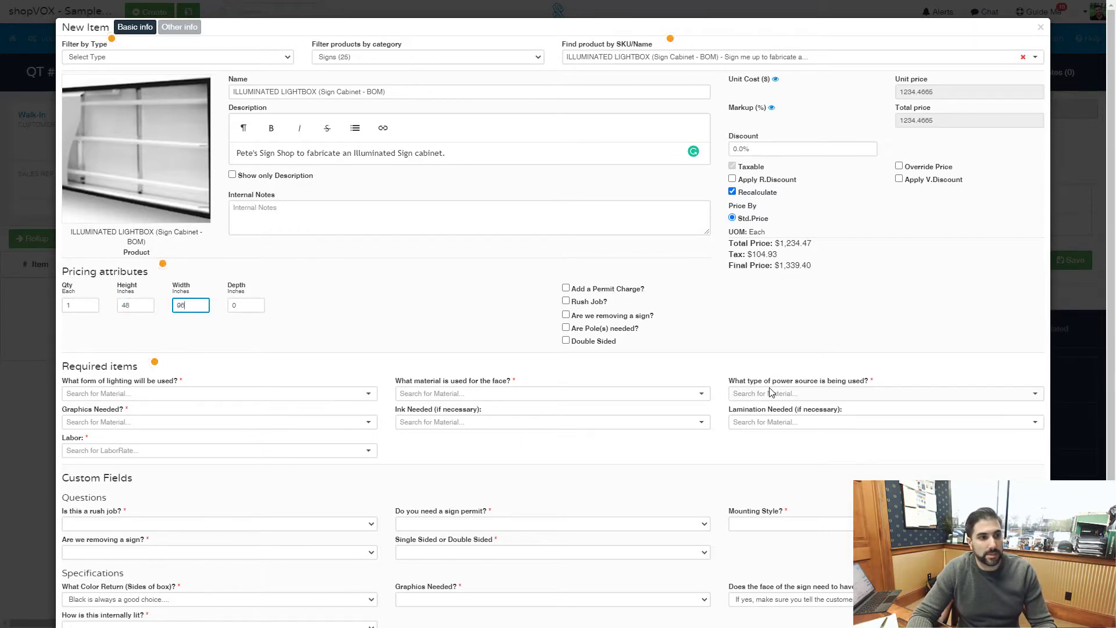
key(Tab)
text(12)
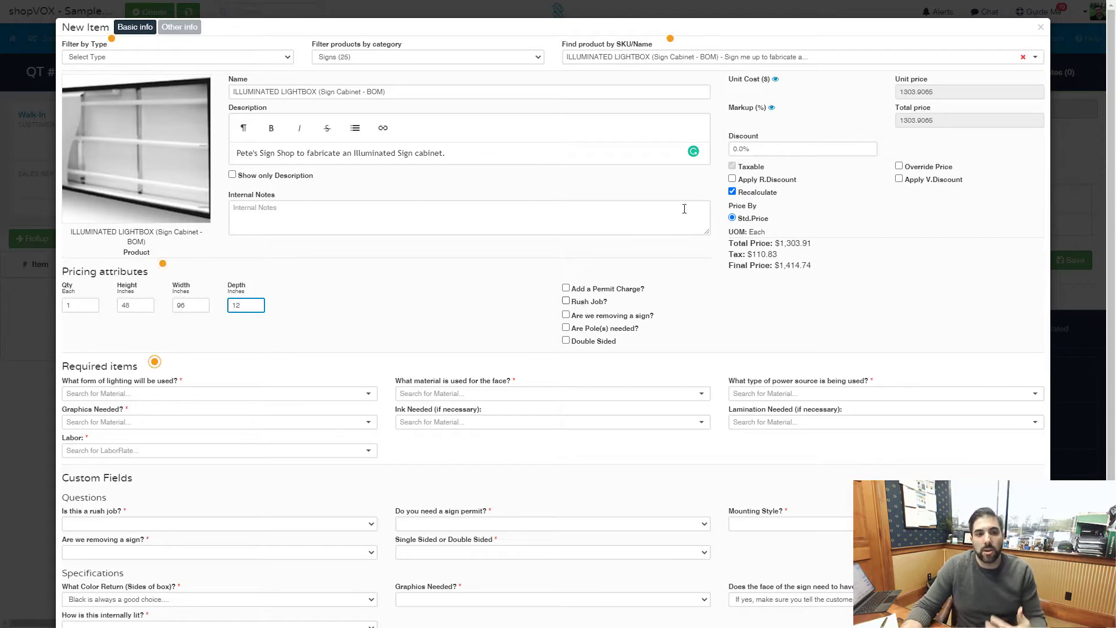
Make the lightbox single sided with Lamps - Bulbs 96" Cool White and a Plexi Glass 3/16" White face.
click(566, 341)
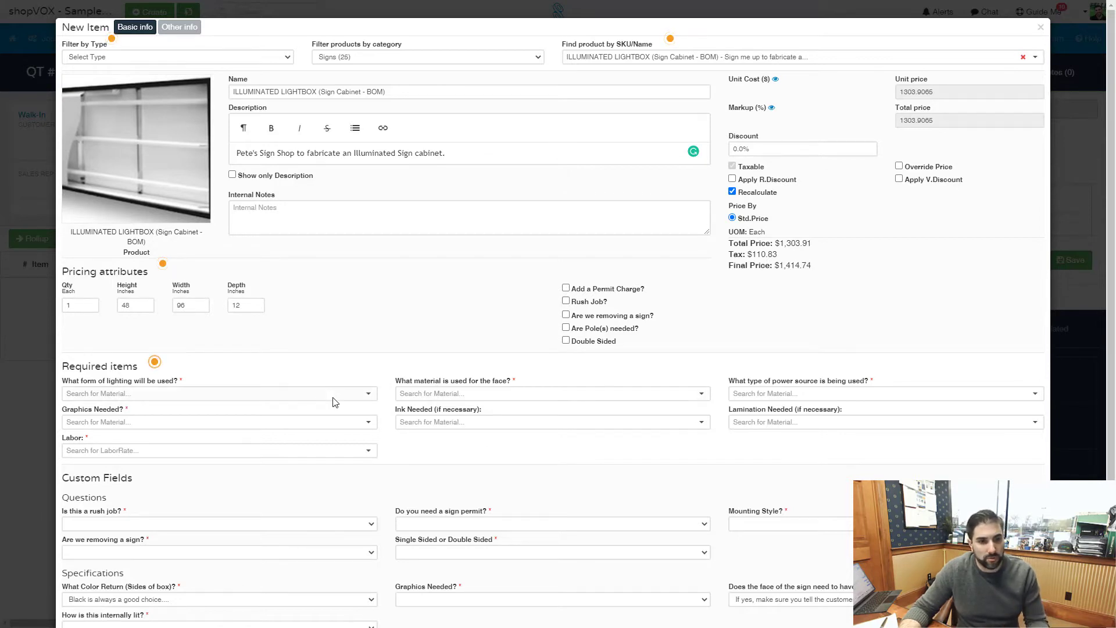
scroll(548, 463, down, 1)
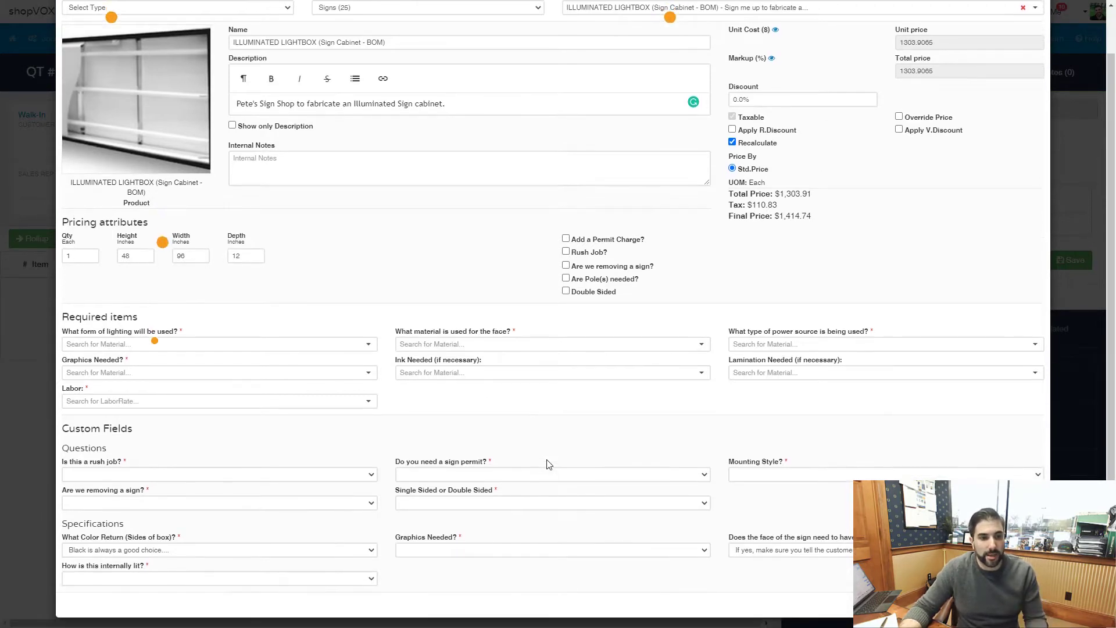
scroll(549, 463, up, 1)
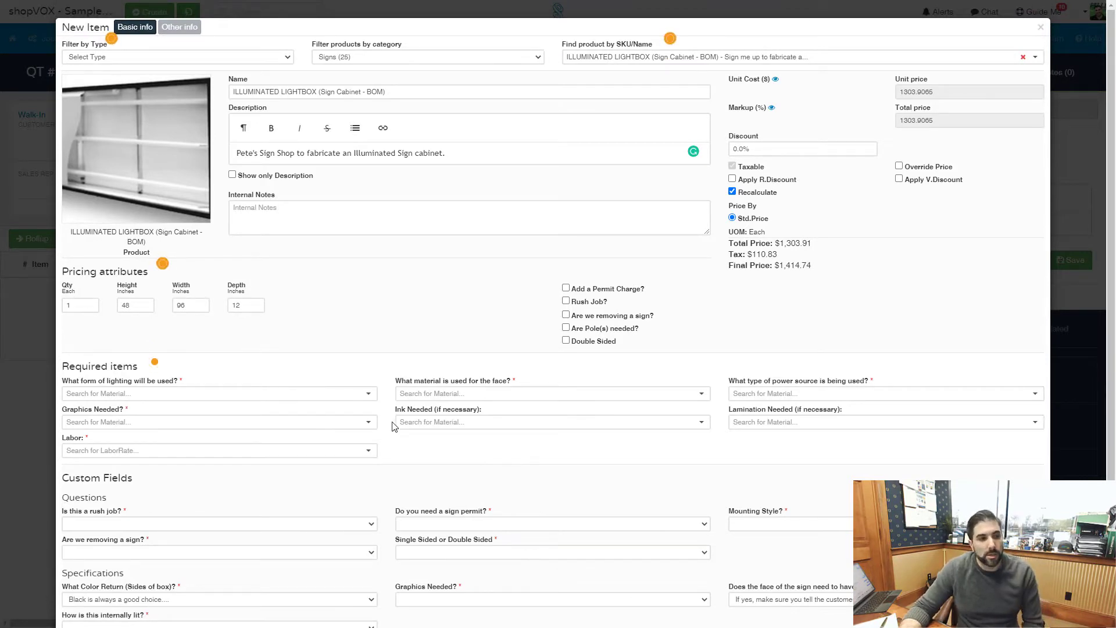
click(166, 395)
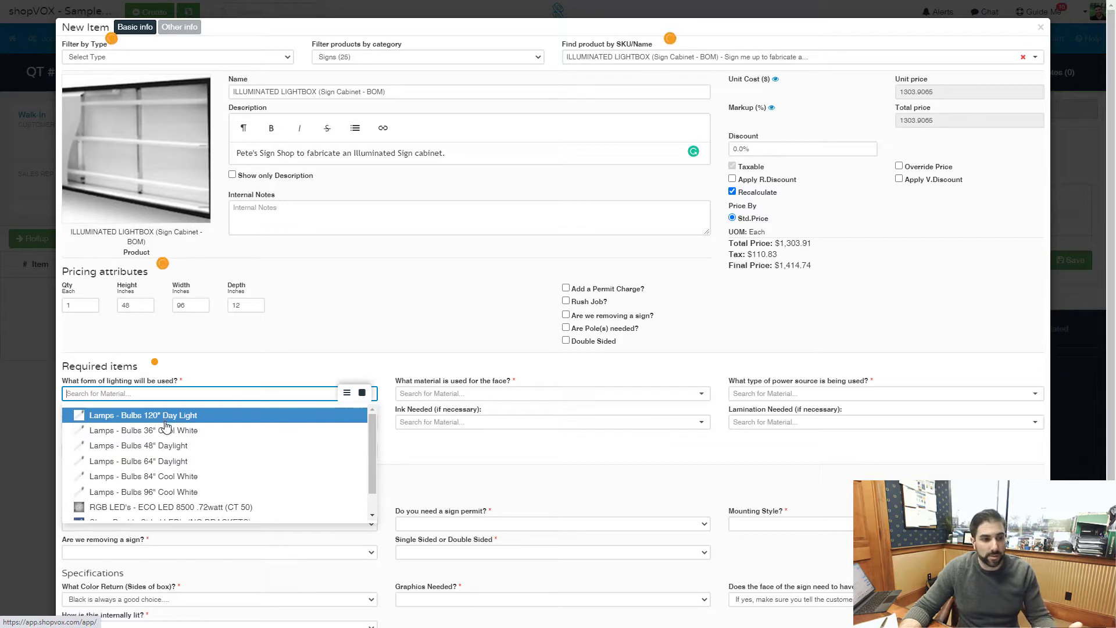
scroll(165, 427, down, 3)
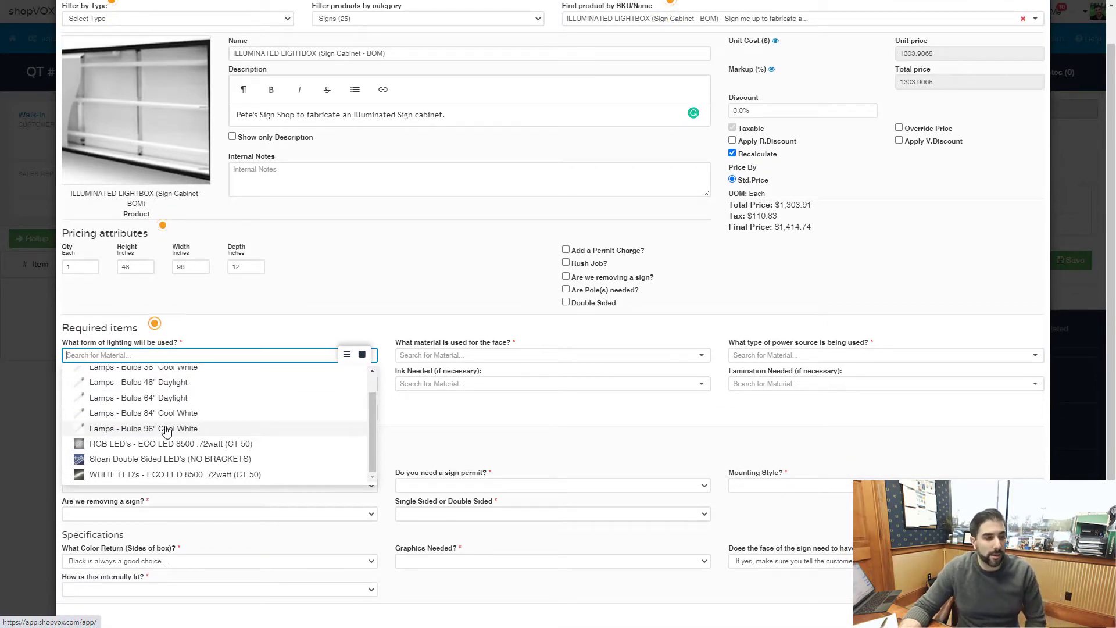
scroll(165, 428, up, 3)
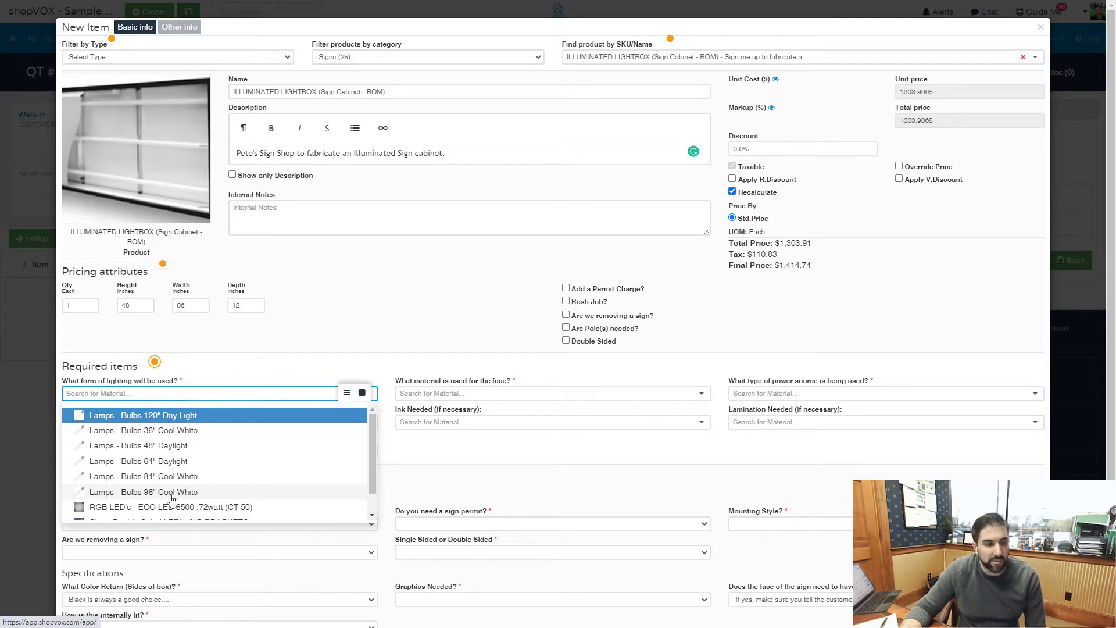
click(172, 498)
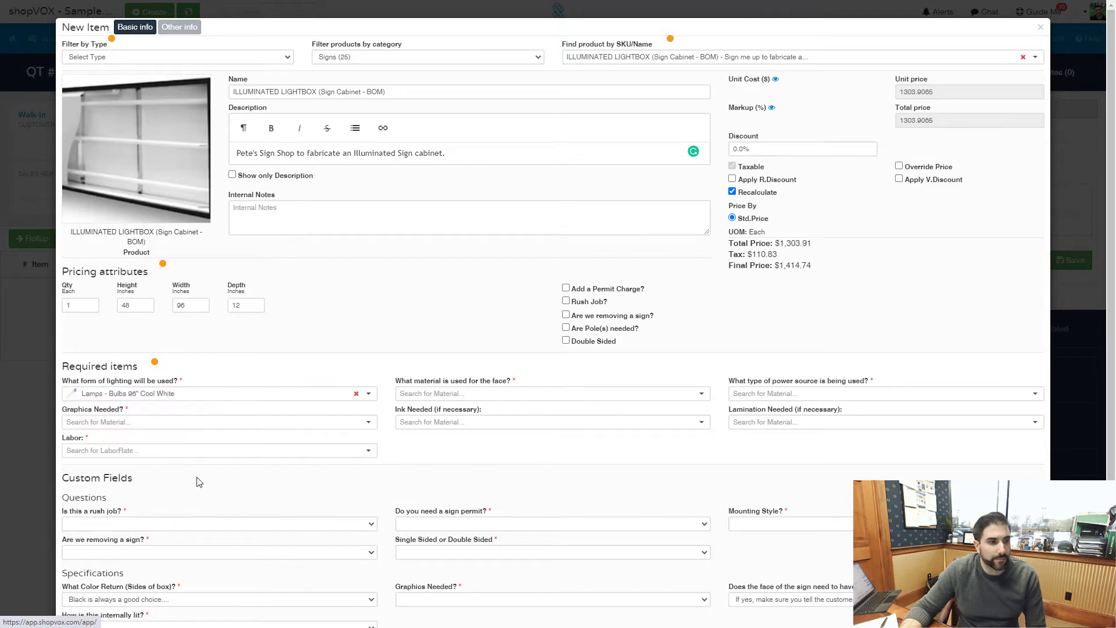
click(475, 394)
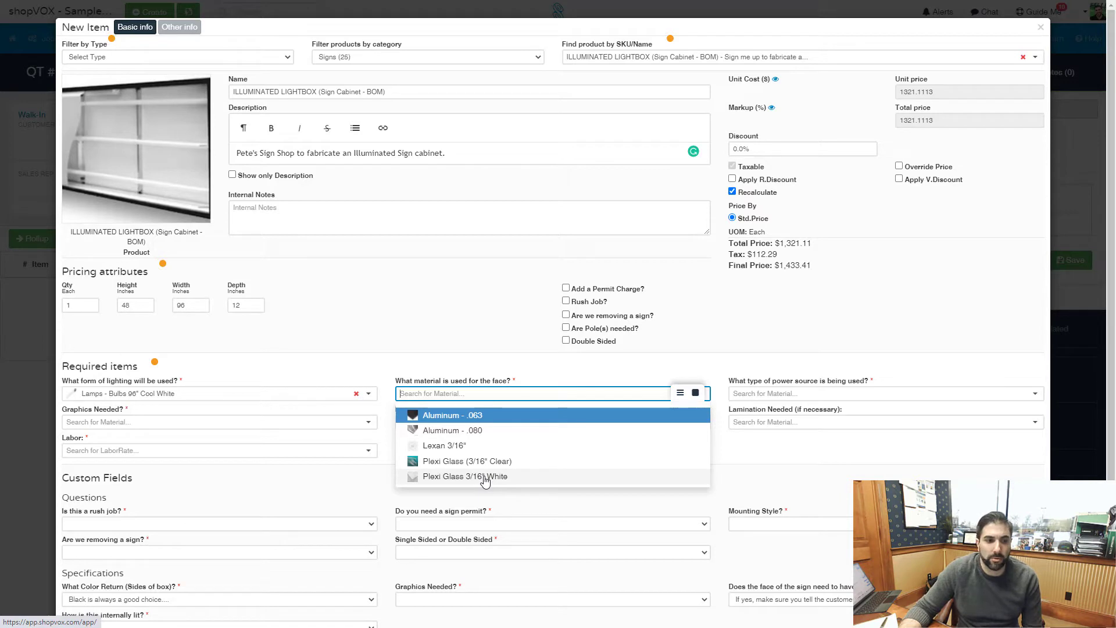
click(516, 478)
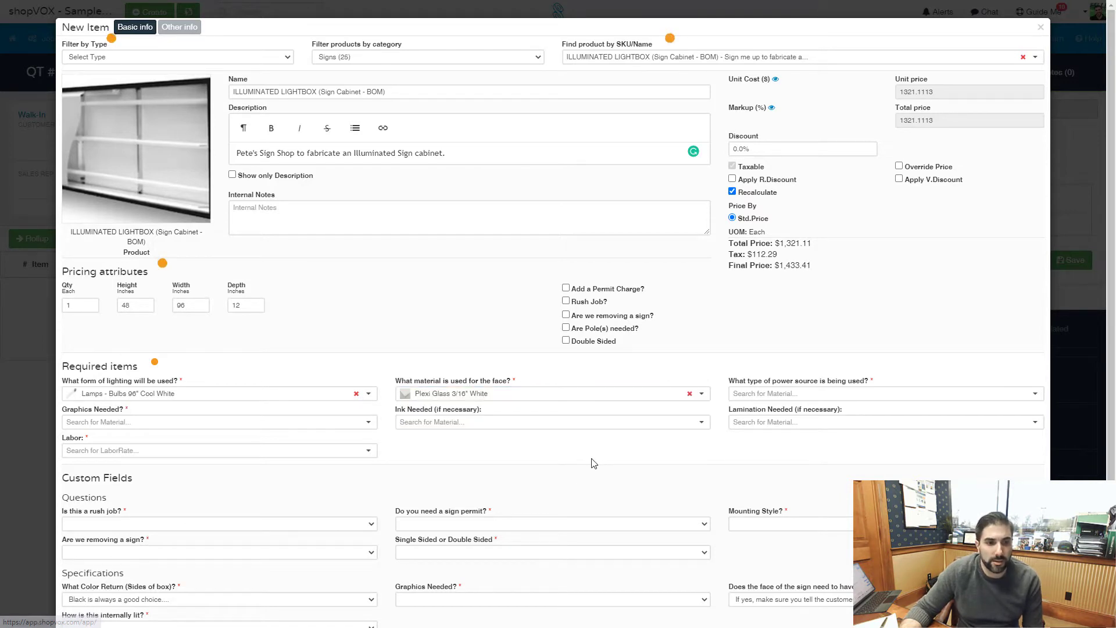
Select H/O Electronic Sign Ballast 4'-32' - 120 - 277 Volts as the power source.
click(819, 395)
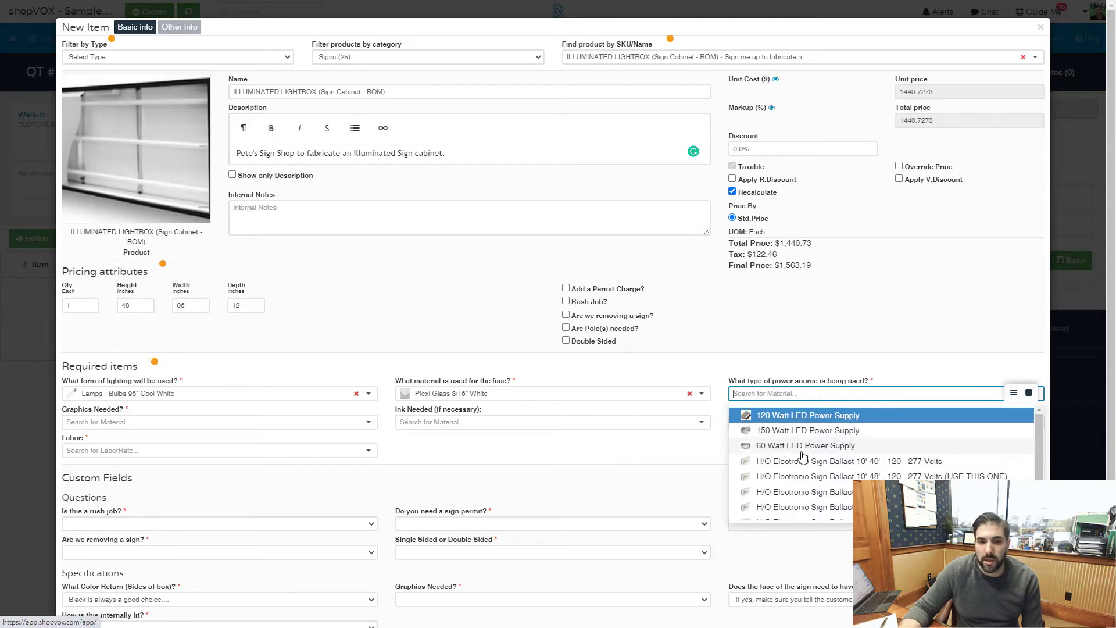
scroll(819, 474, down, 1)
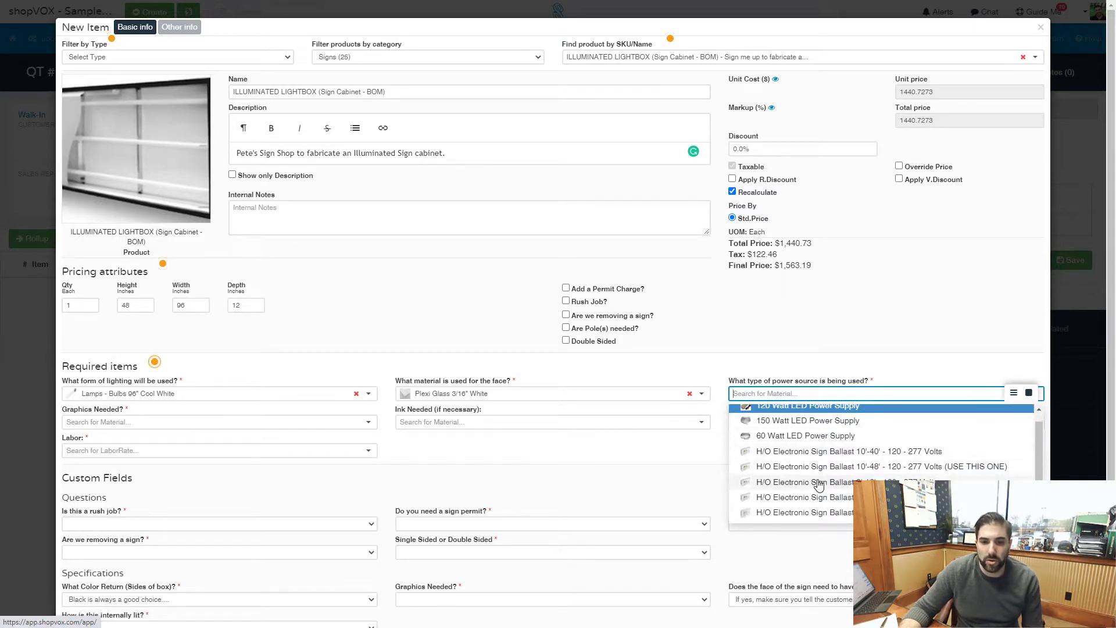
scroll(819, 473, down, 1)
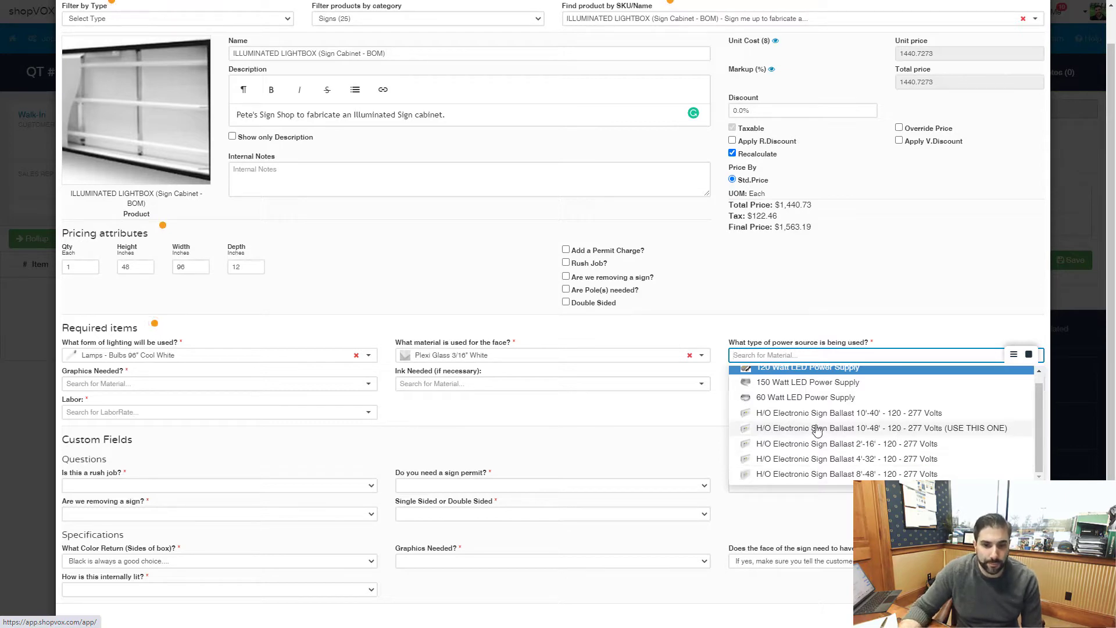
click(829, 460)
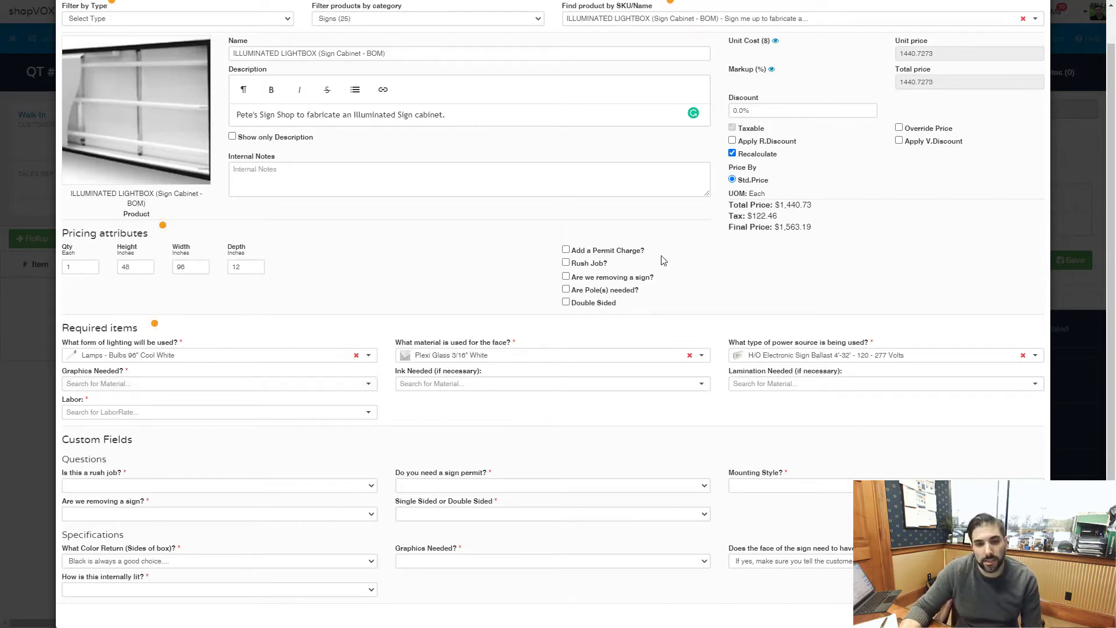
click(815, 357)
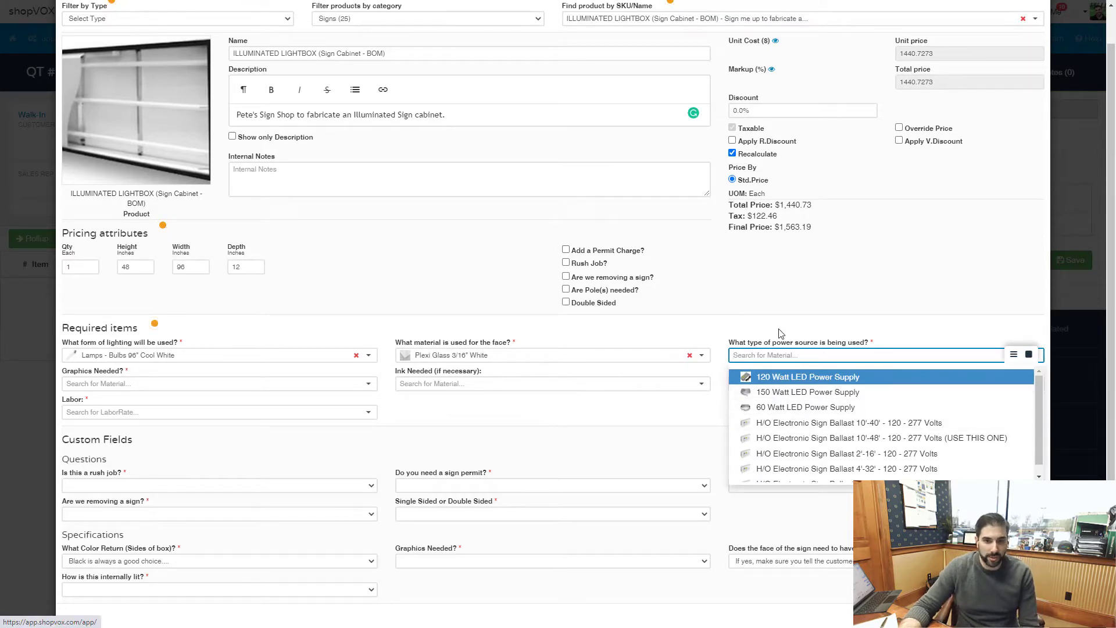
Choose DJ 905-CLEAR VINYL (SMU) graphics, (4) Ink - Double Strike and Avery 2060 Gloss Overlaminate lamination.
click(753, 412)
click(324, 383)
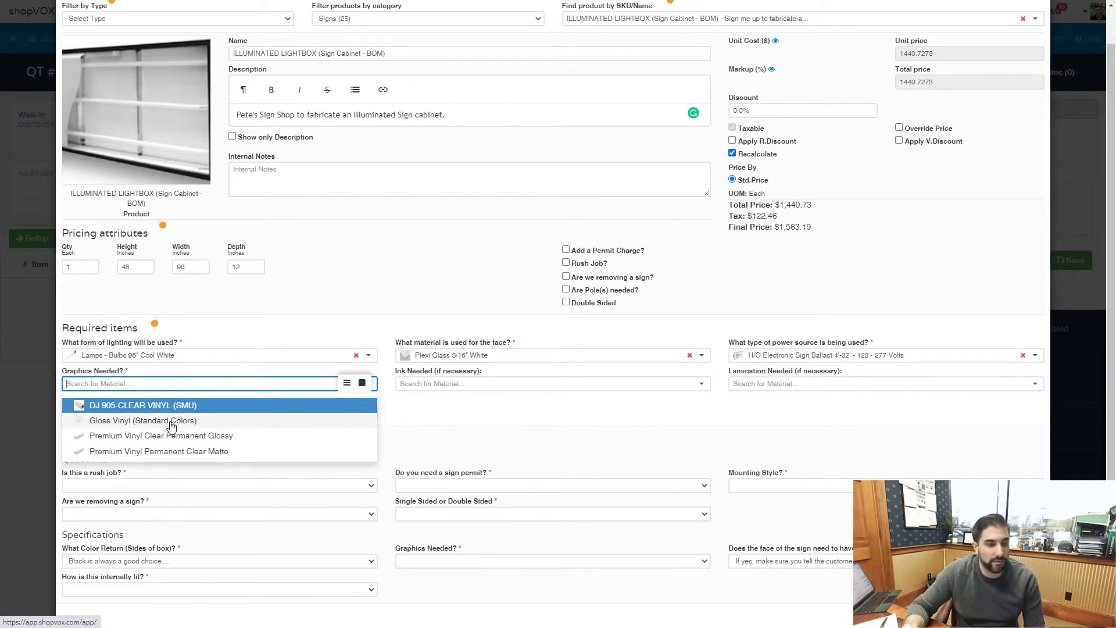
scroll(177, 450, down, 1)
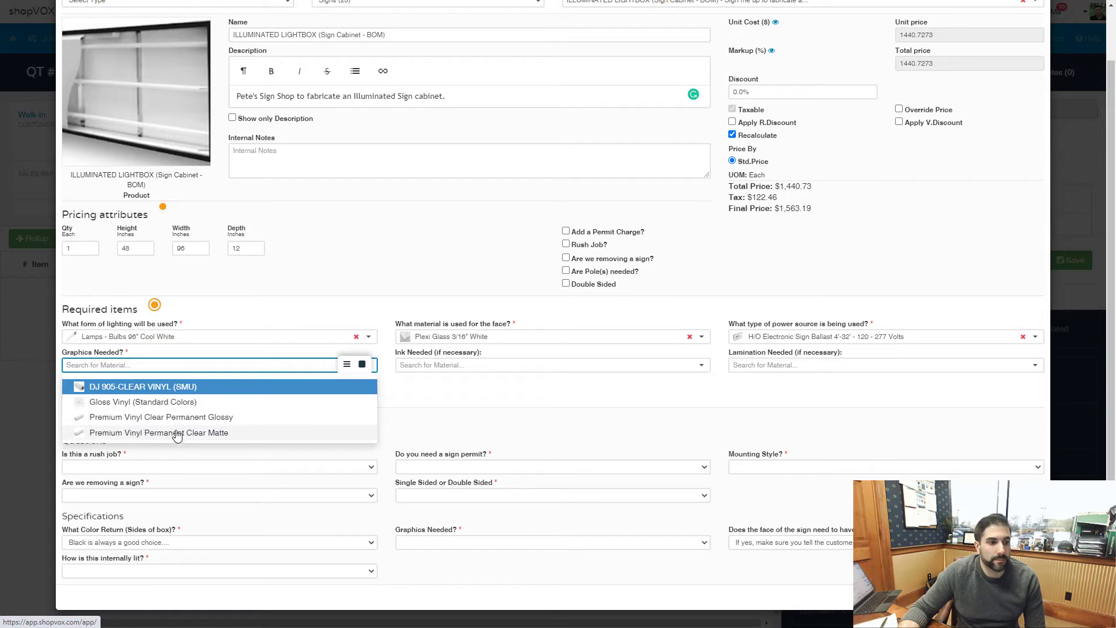
click(168, 386)
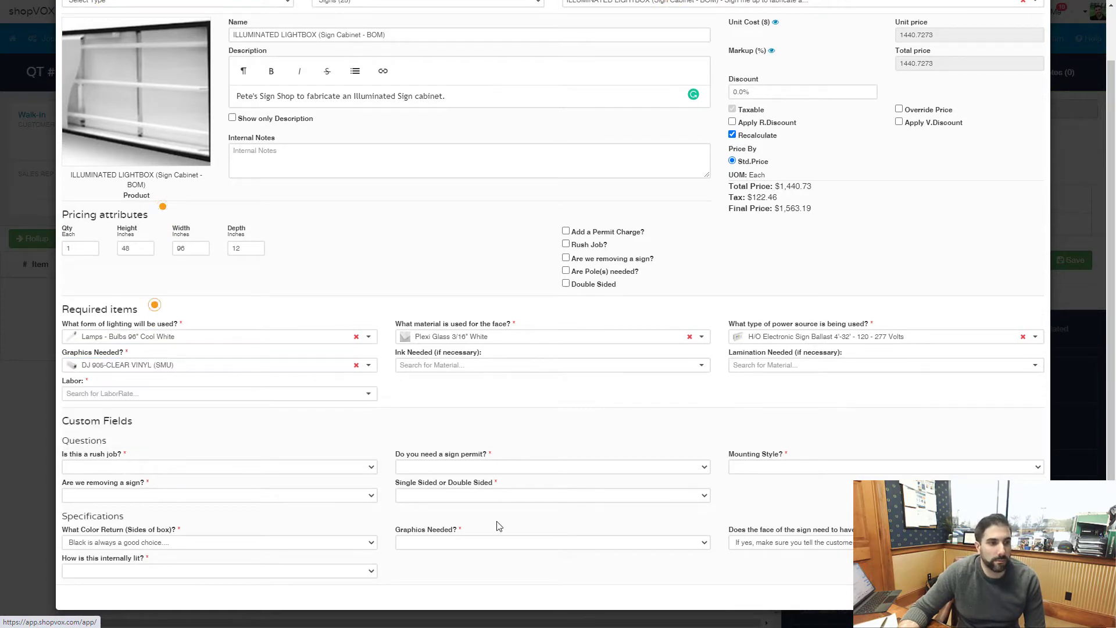
click(510, 370)
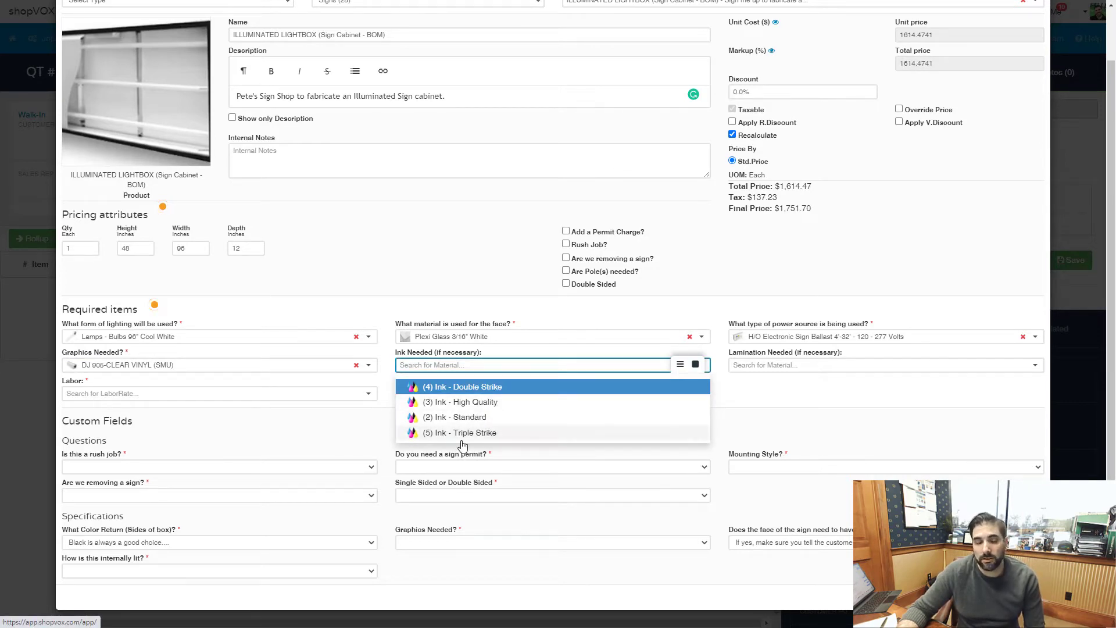
click(465, 388)
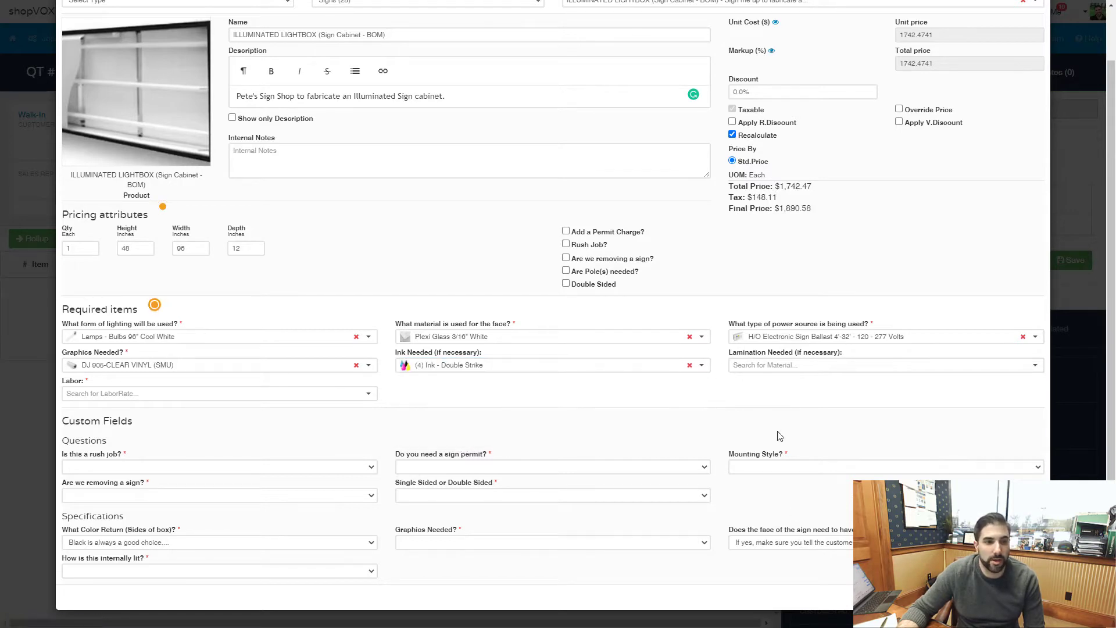
click(801, 371)
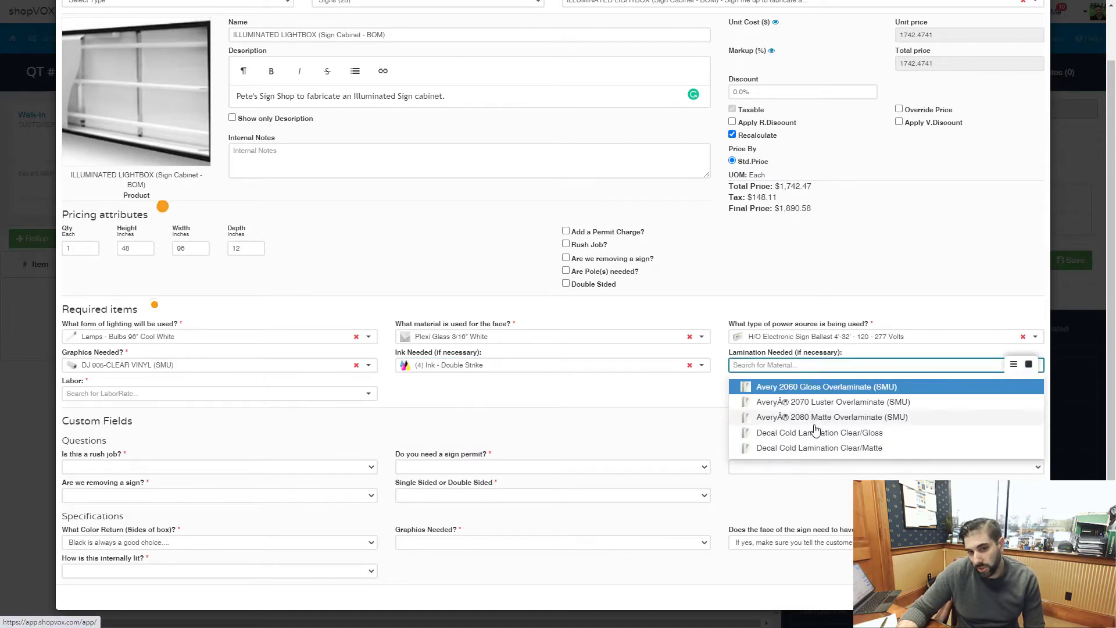
click(821, 387)
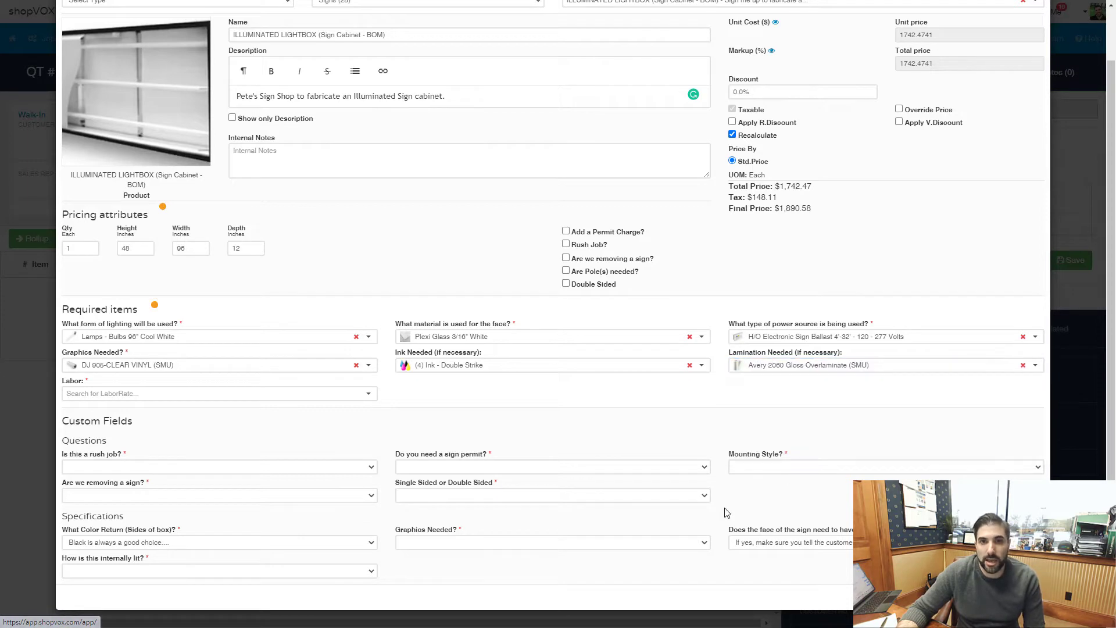
click(130, 396)
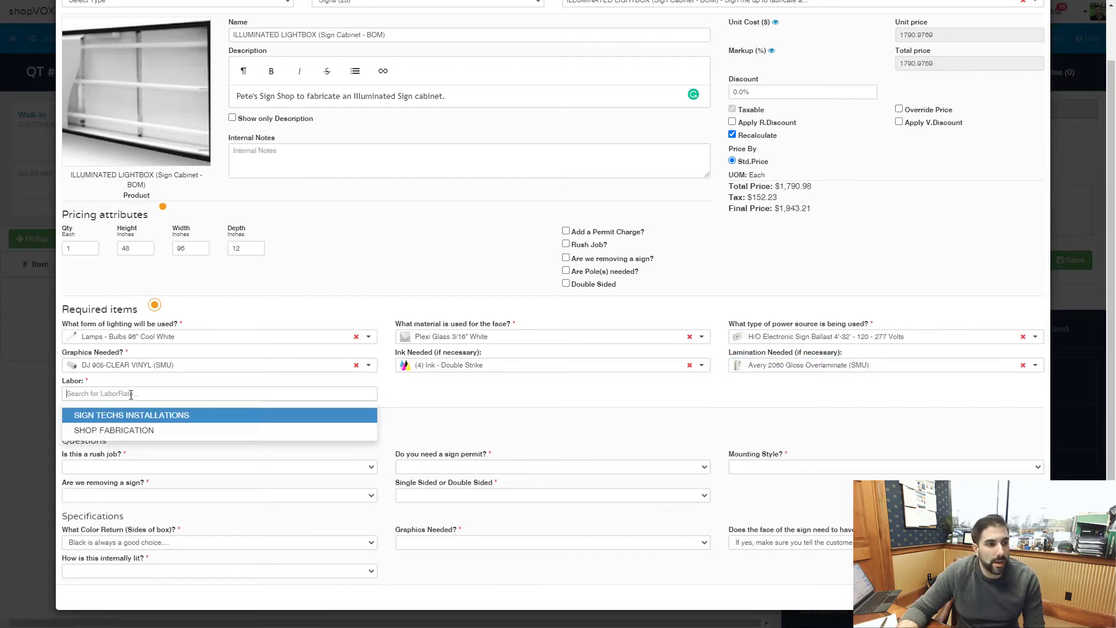
Add SHOP FABRICATION labor lines for Painting Time 2 and Assembly Time 6.
click(117, 430)
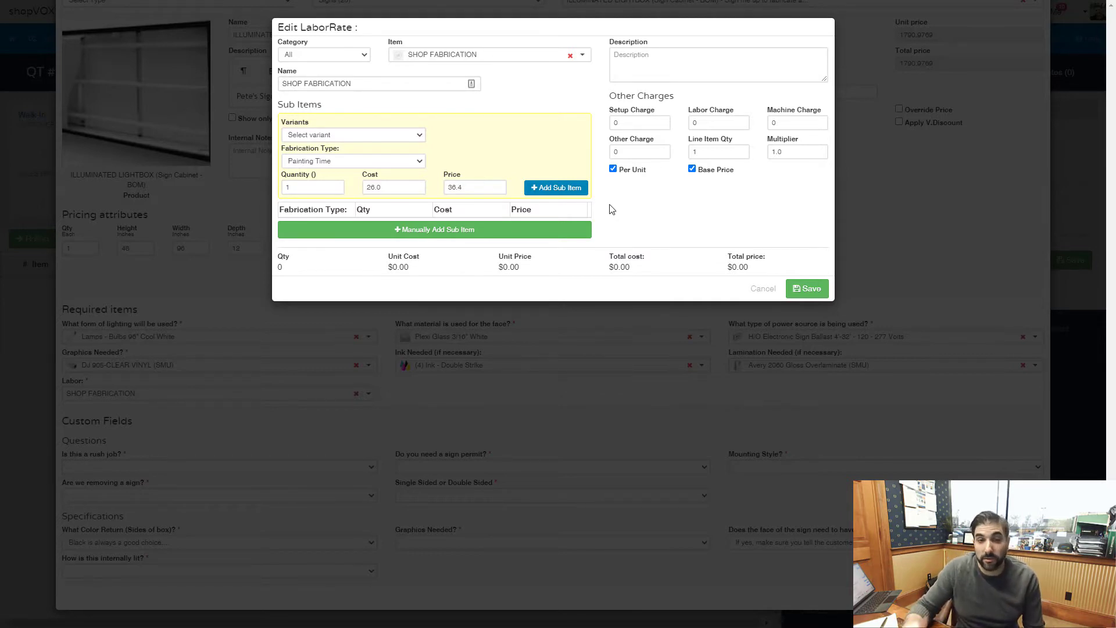
click(416, 162)
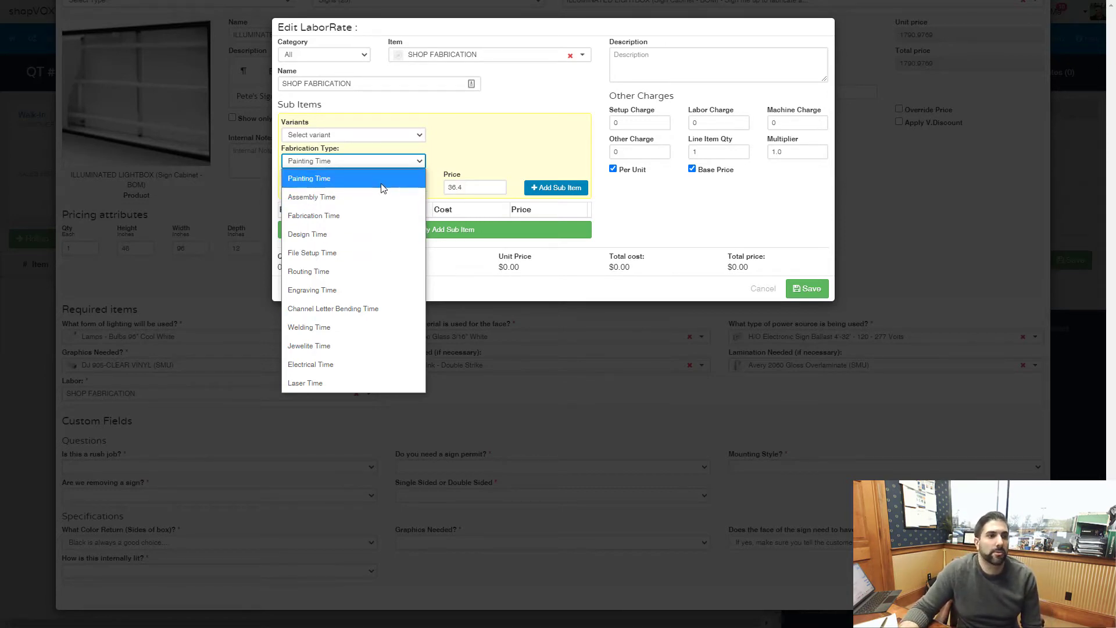
click(383, 185)
key(Tab)
text(2)
click(577, 186)
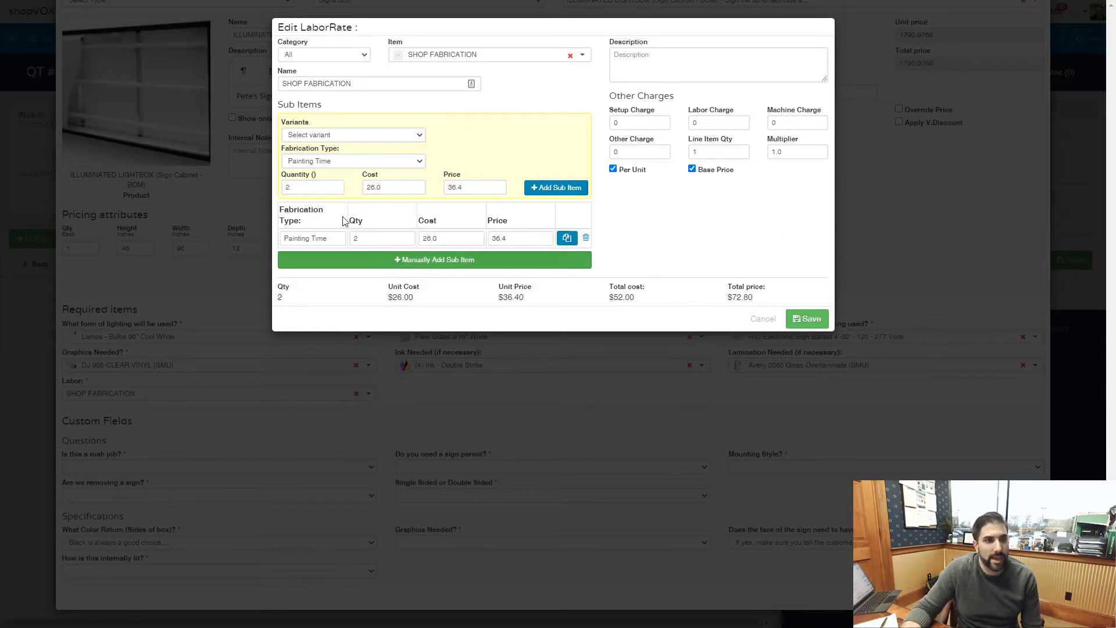
click(328, 161)
click(333, 196)
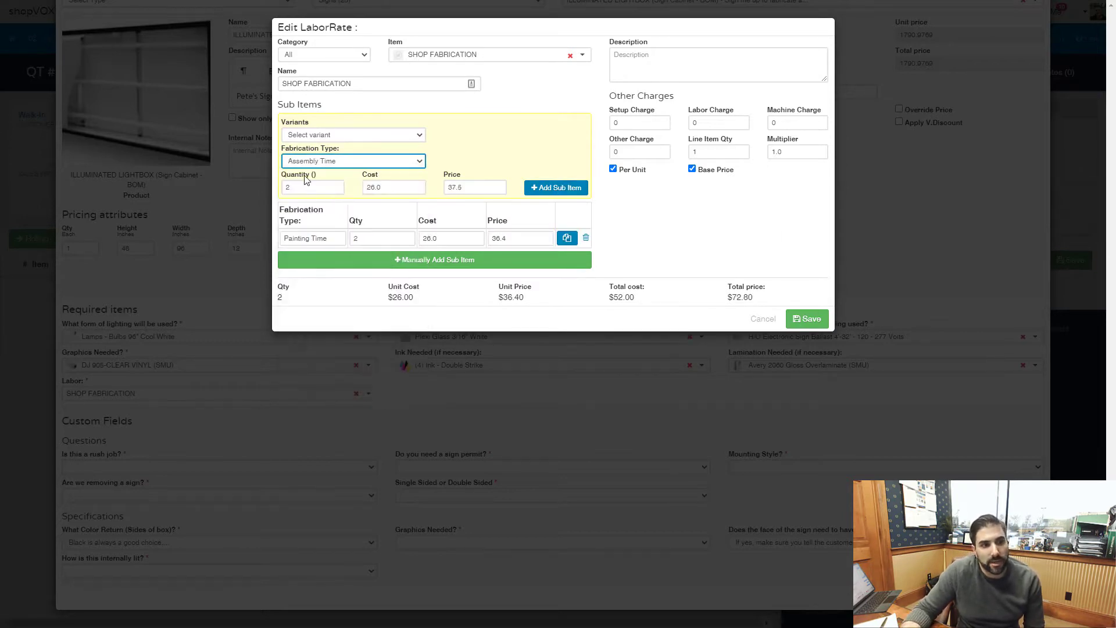
key(Tab)
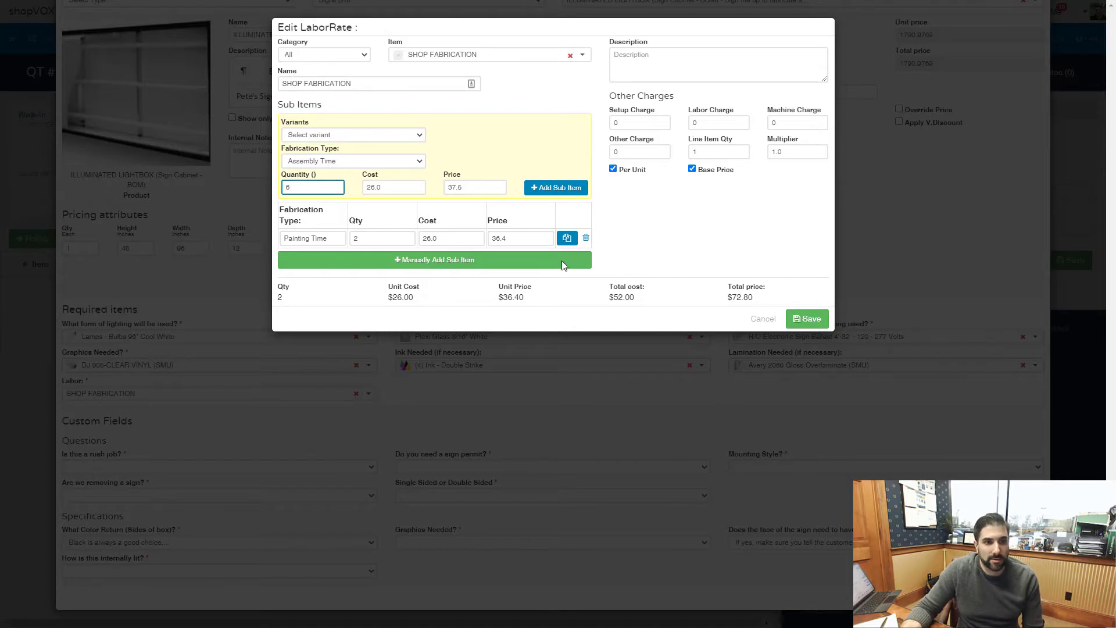
click(553, 189)
Add Fabrication Time 10 and Electrical Time 3, then save the 21-unit labor breakdown.
click(332, 162)
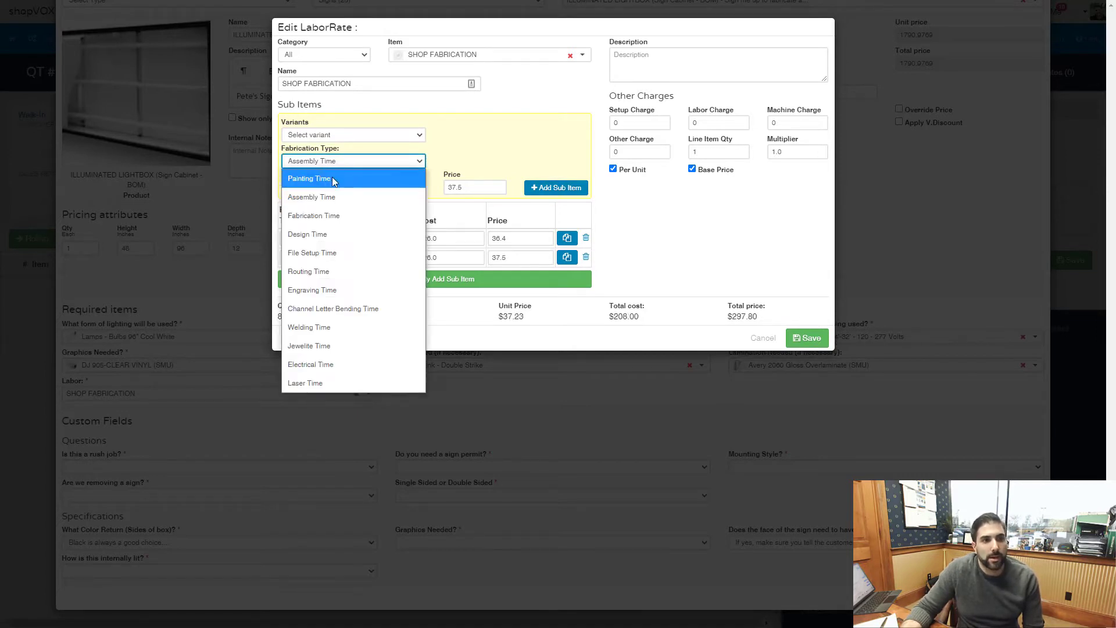
click(326, 215)
key(Tab)
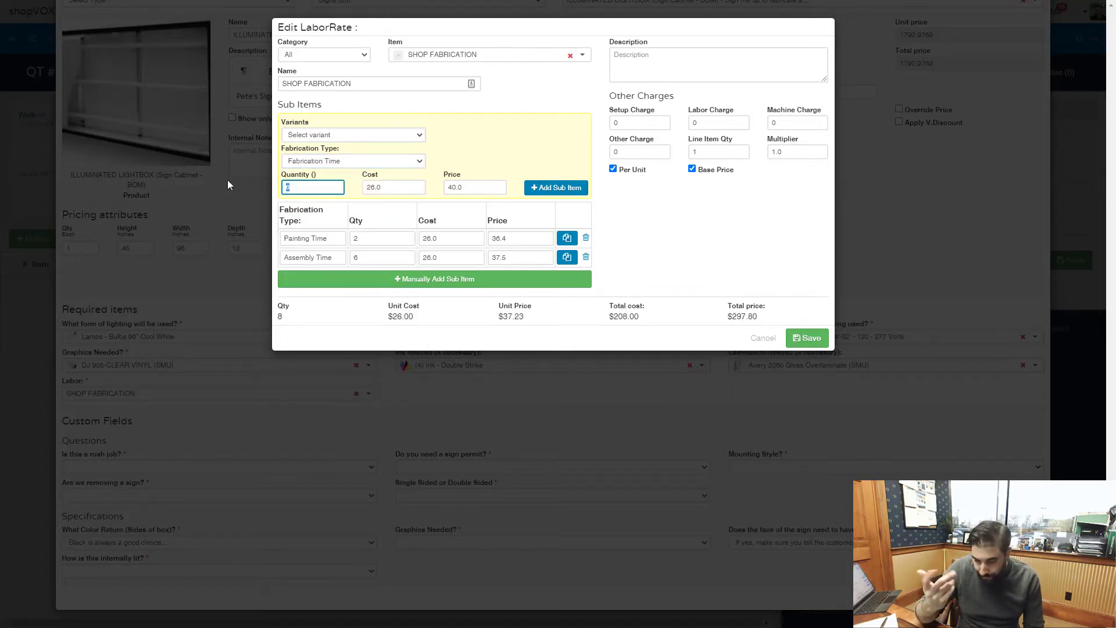
text(10)
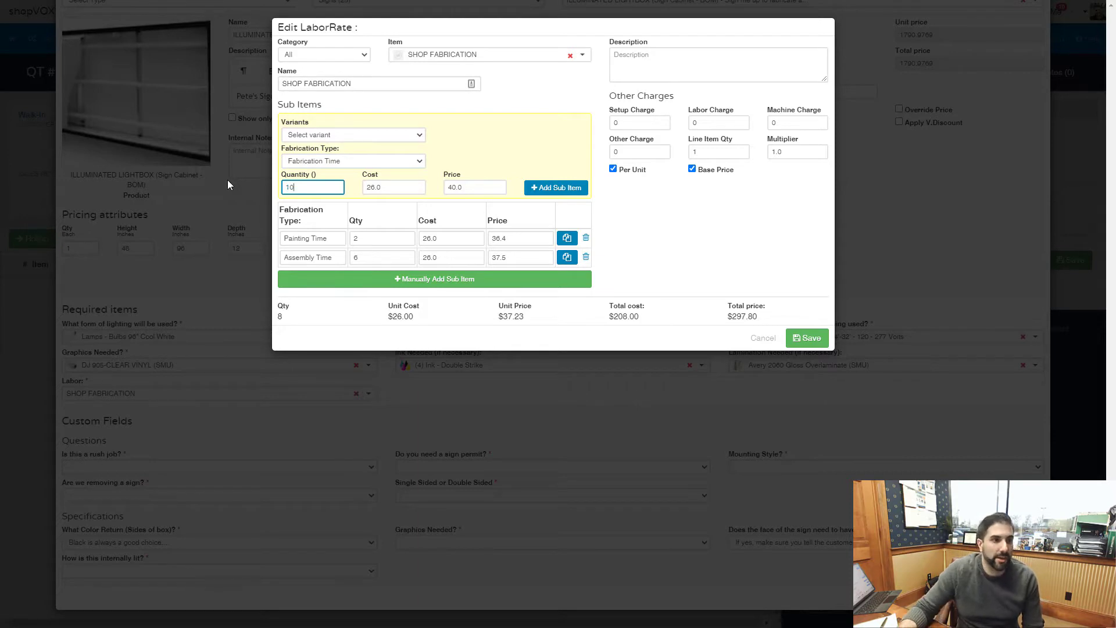
click(539, 187)
click(355, 163)
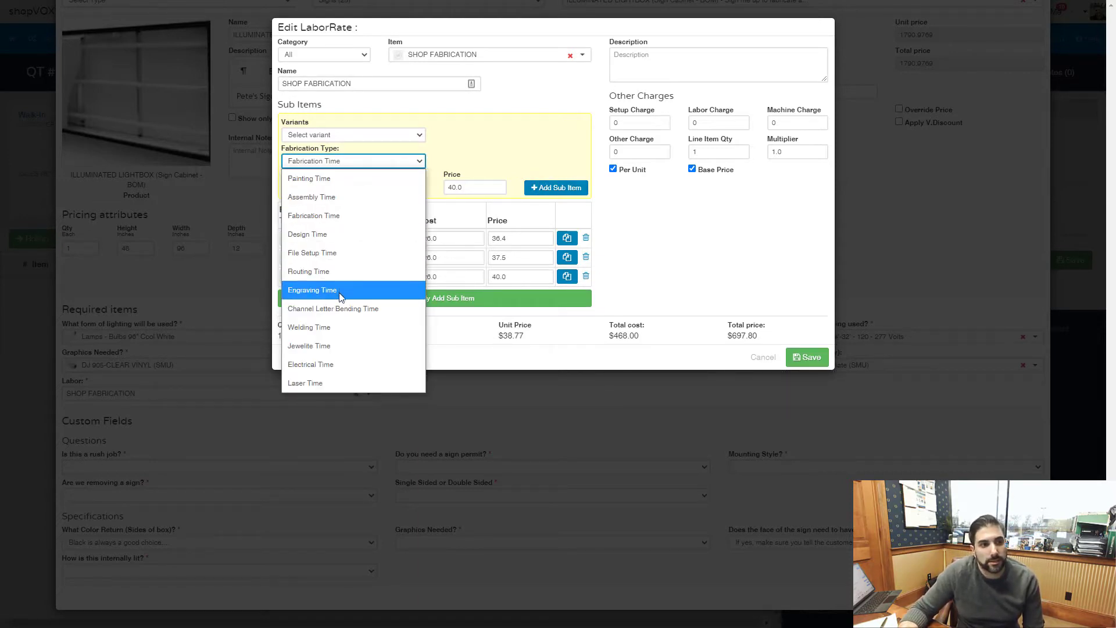
click(330, 363)
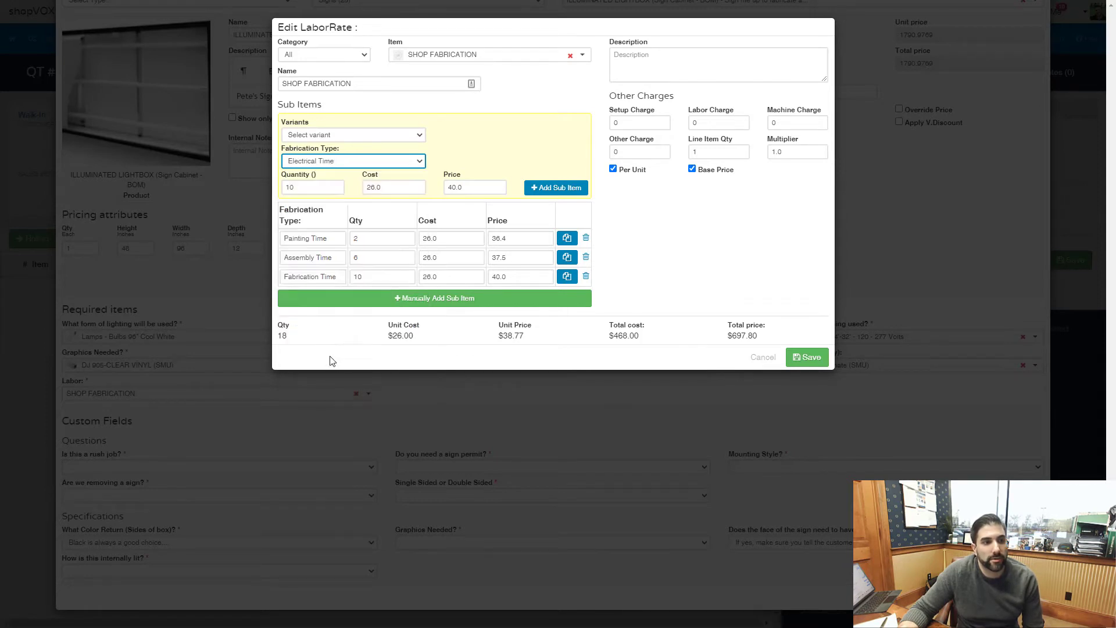
key(Tab)
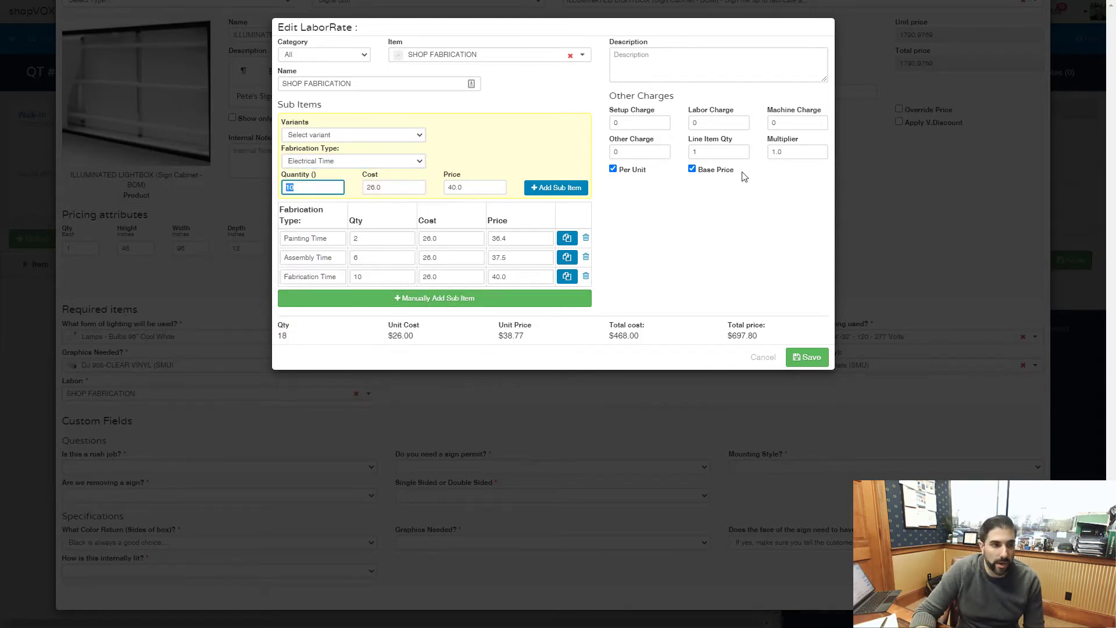
text(3)
click(544, 194)
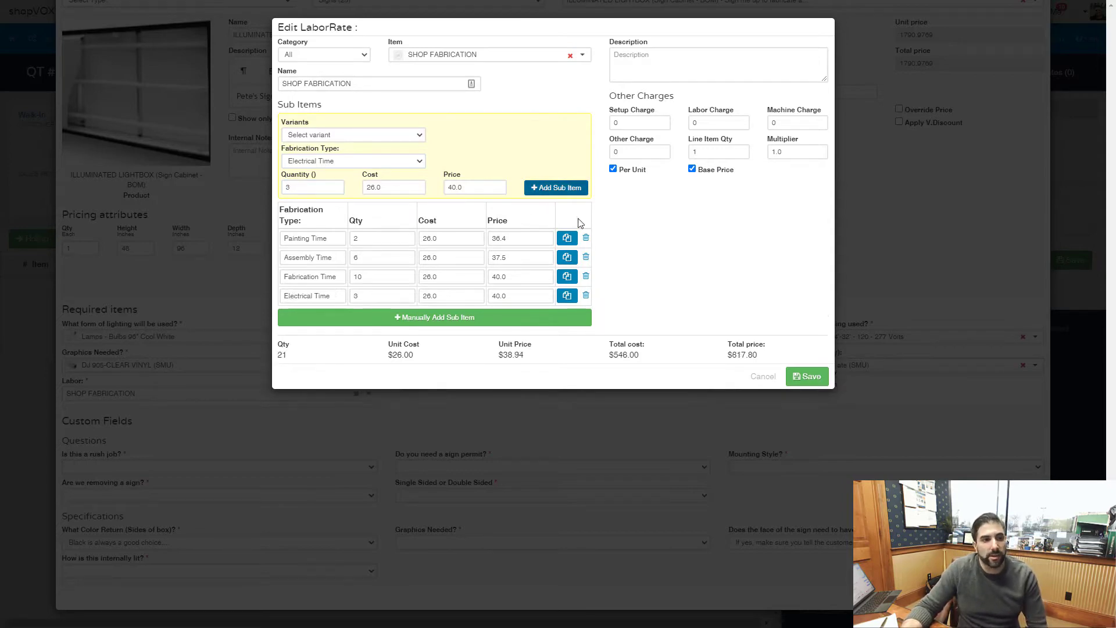
click(795, 383)
click(677, 114)
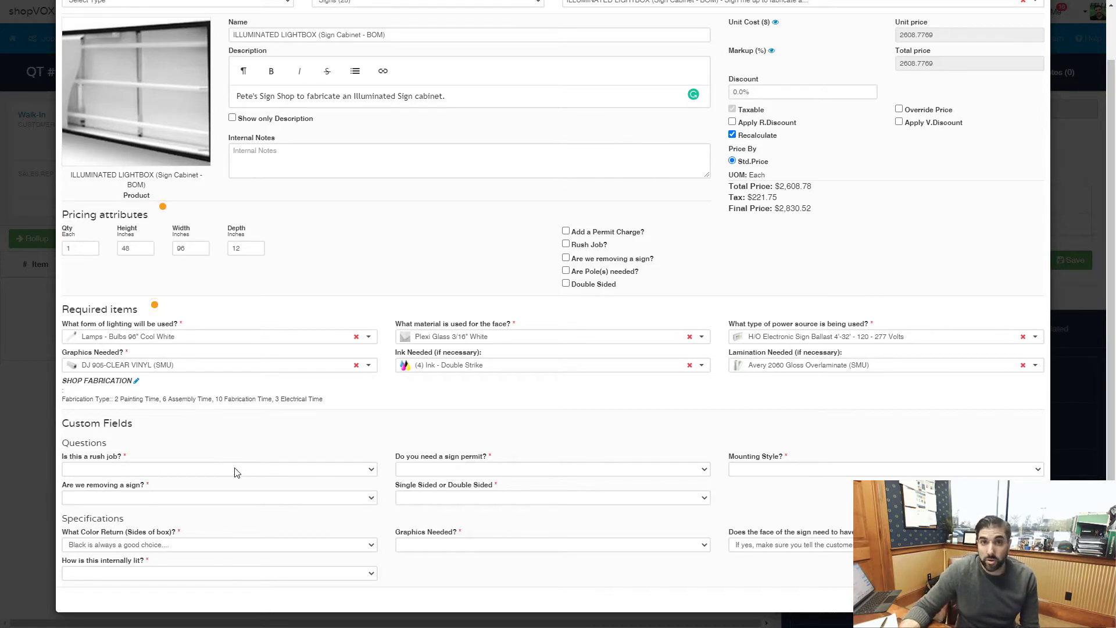
Answer NO to 'Is this a rush job?', leaving the rush surcharge off.
click(237, 469)
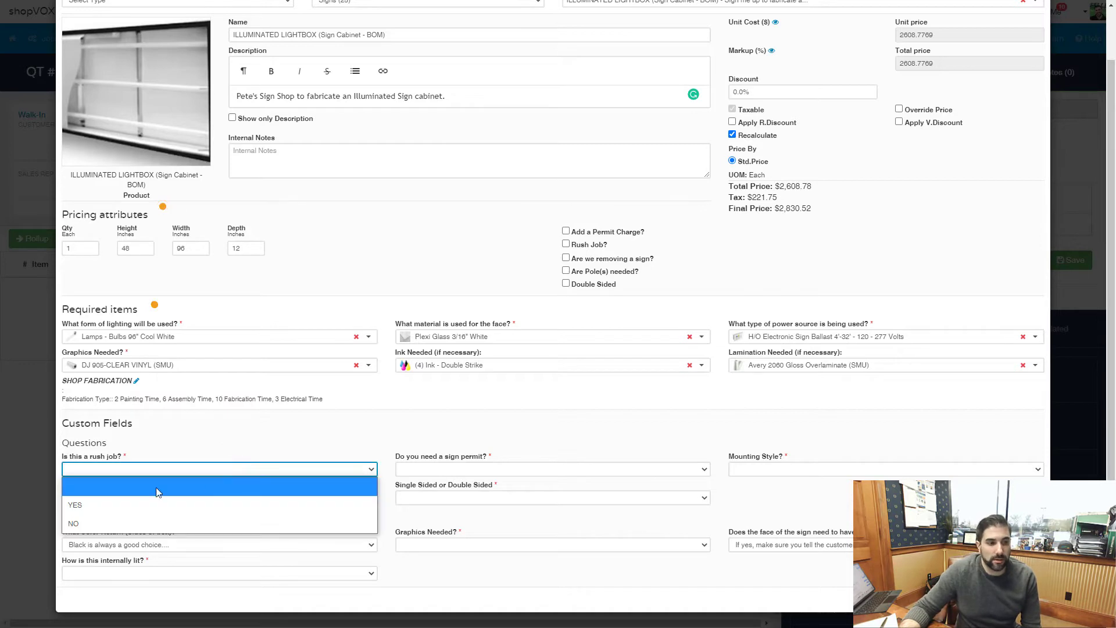
click(100, 502)
click(461, 469)
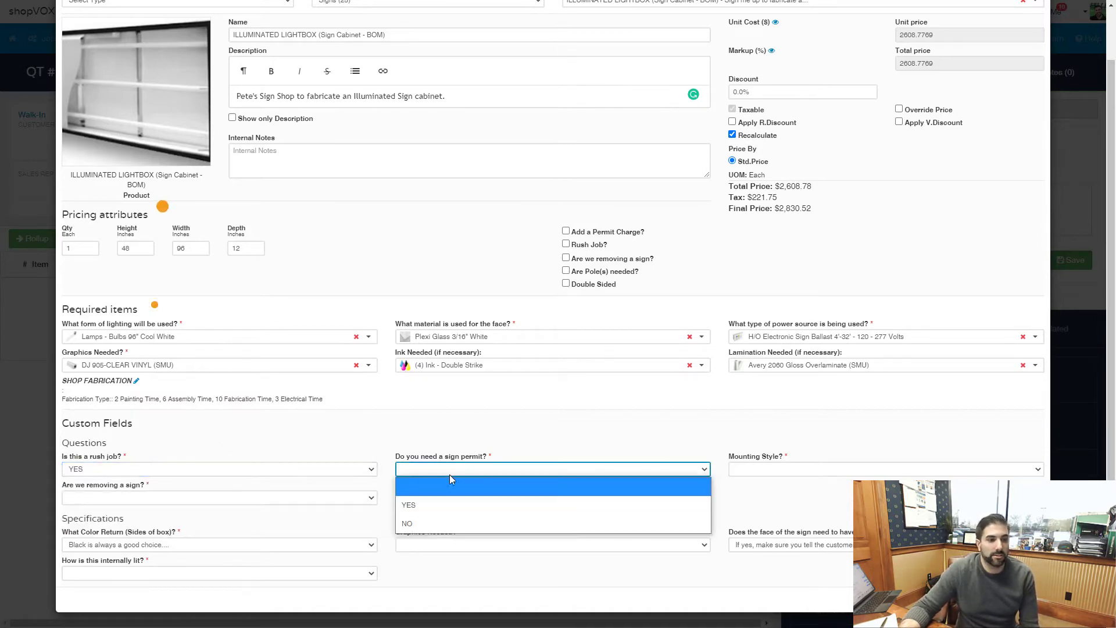
click(338, 487)
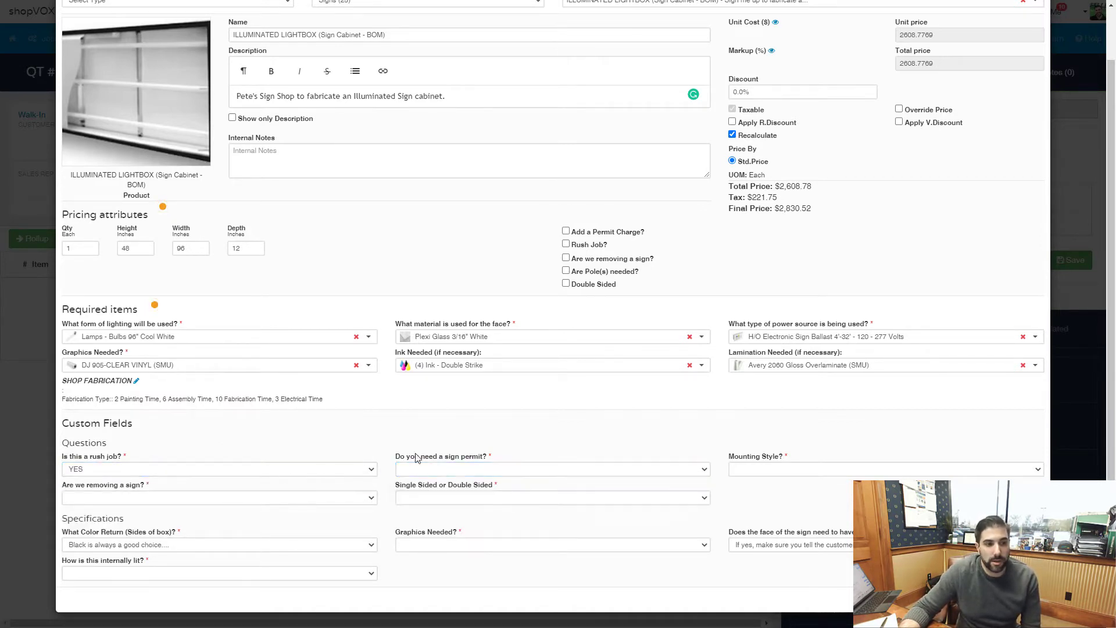
click(101, 471)
click(96, 472)
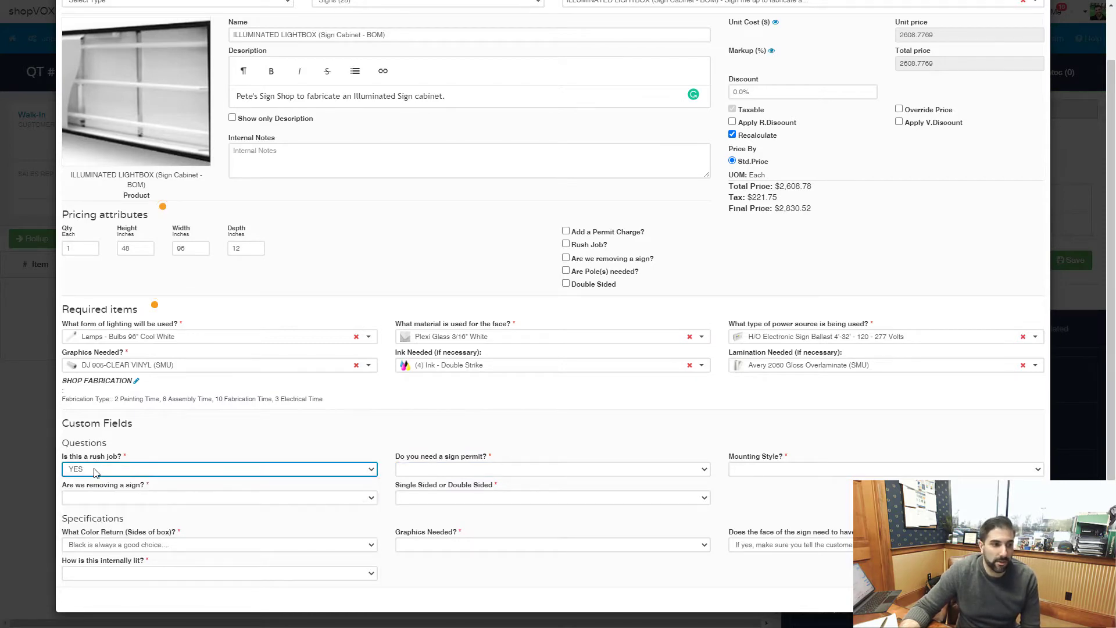
click(566, 244)
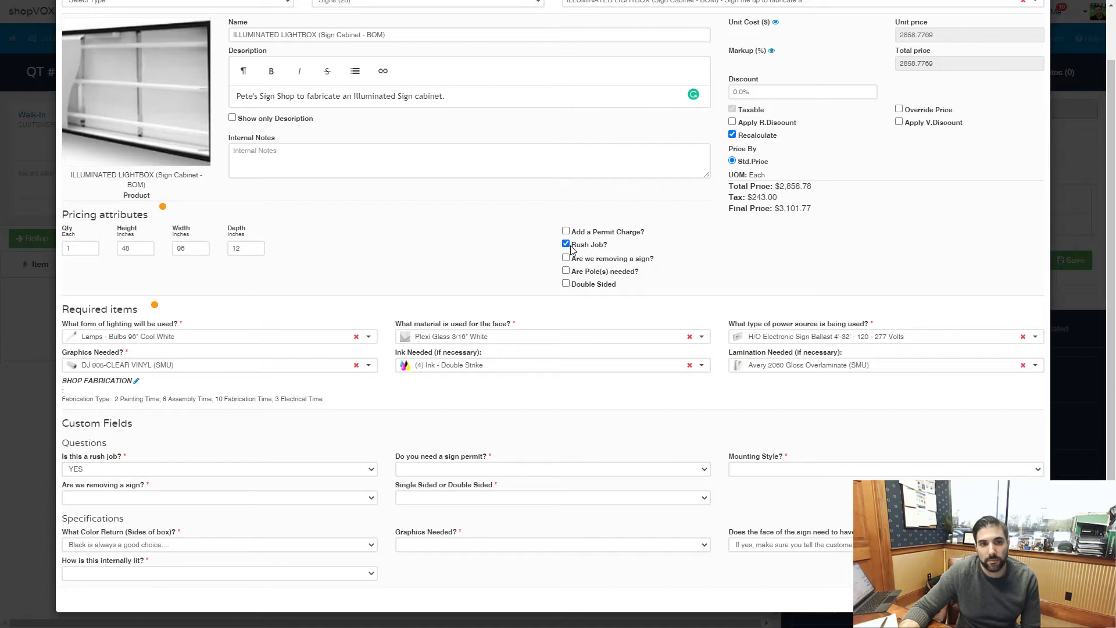
click(566, 245)
click(119, 468)
click(116, 522)
Answer YES to 'Do you need a sign permit?' and add the permit charge.
click(500, 469)
click(468, 489)
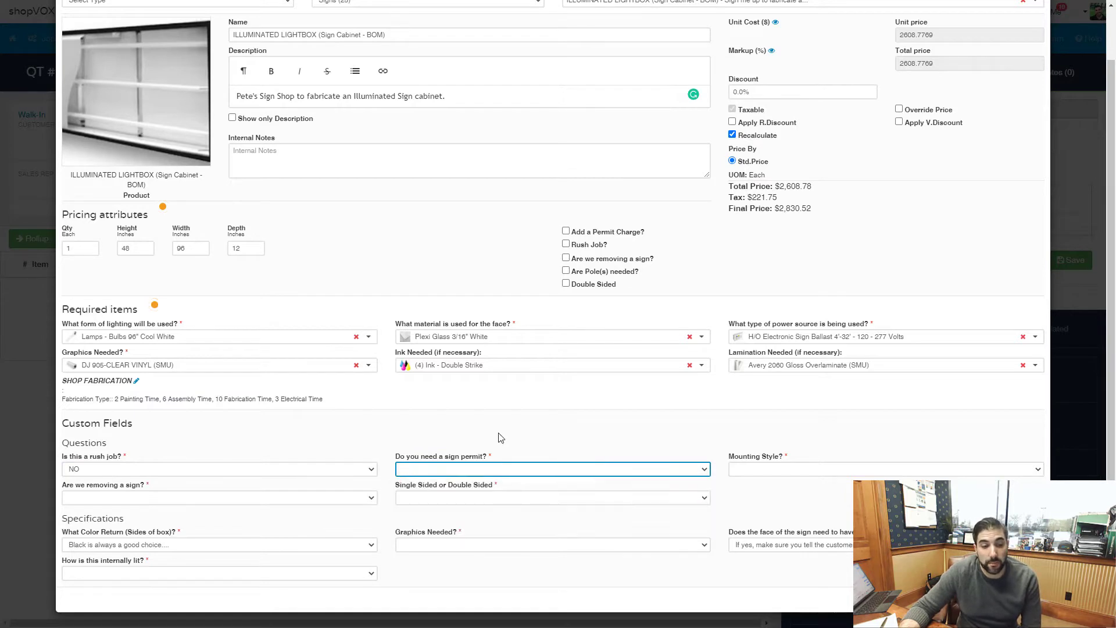
click(461, 469)
click(445, 502)
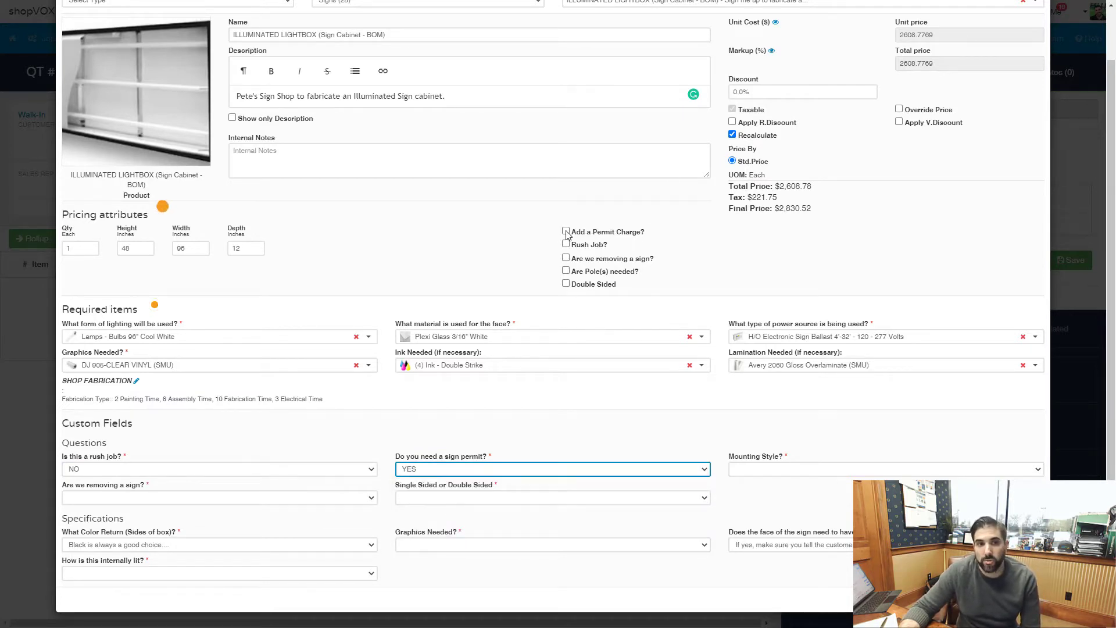
click(506, 468)
click(496, 500)
click(534, 469)
click(490, 523)
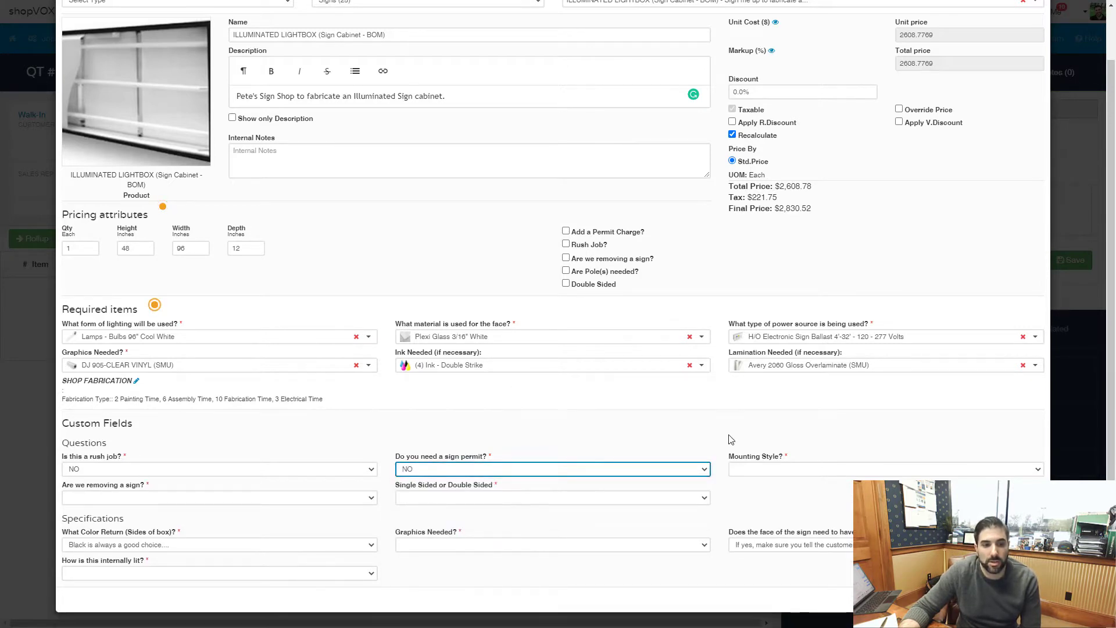
click(561, 468)
click(549, 503)
click(566, 231)
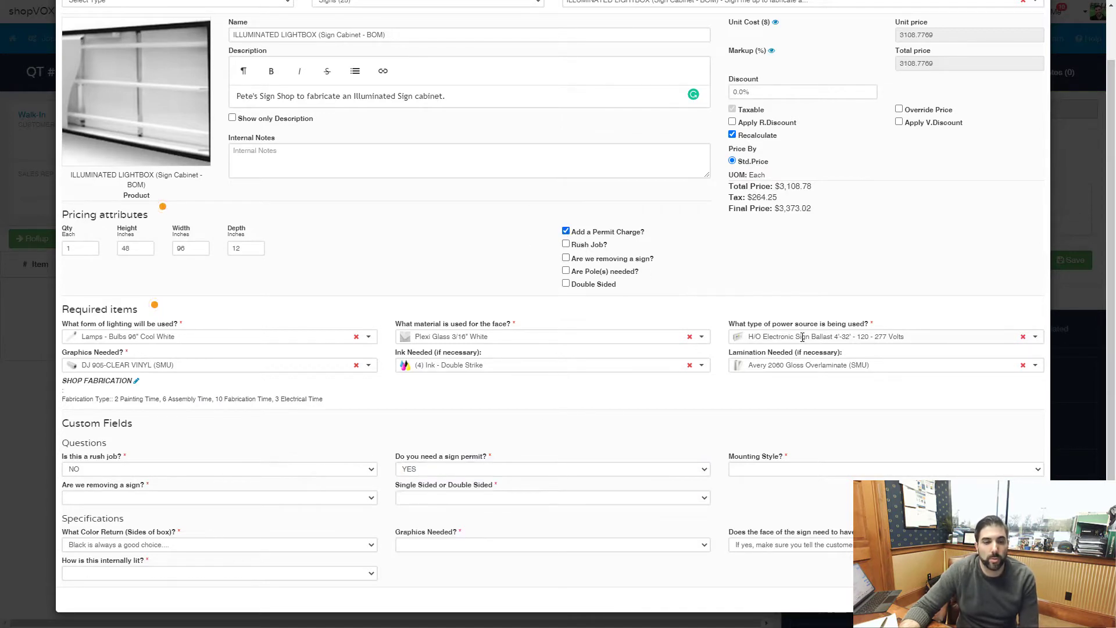
Set Exterior Wall Mounted, no sign removal, Single Sided and a Black color return.
click(766, 469)
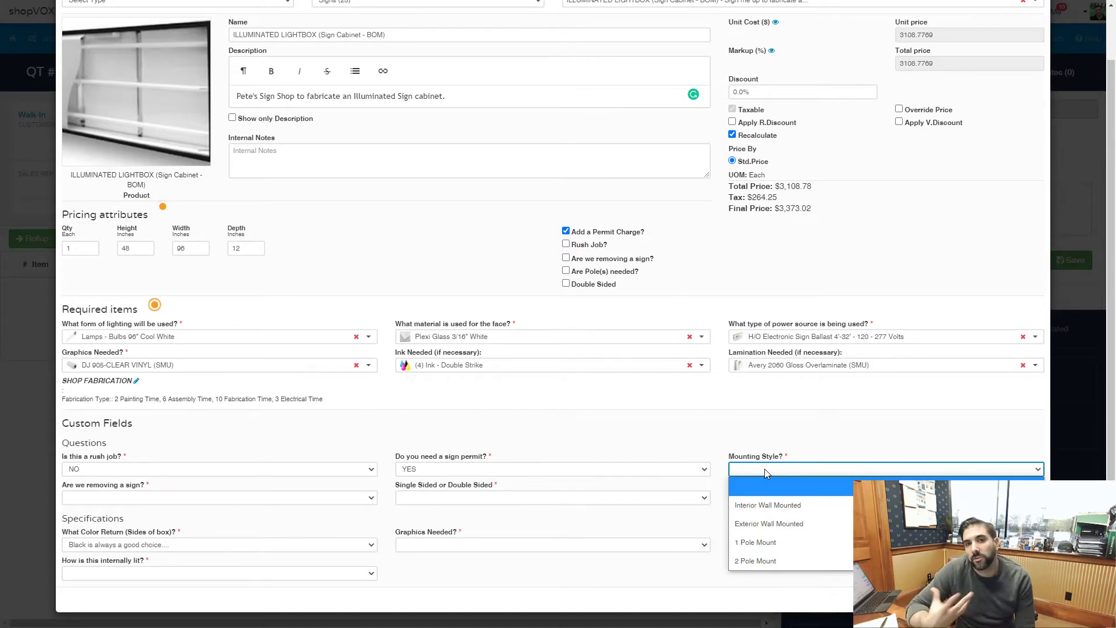
click(773, 523)
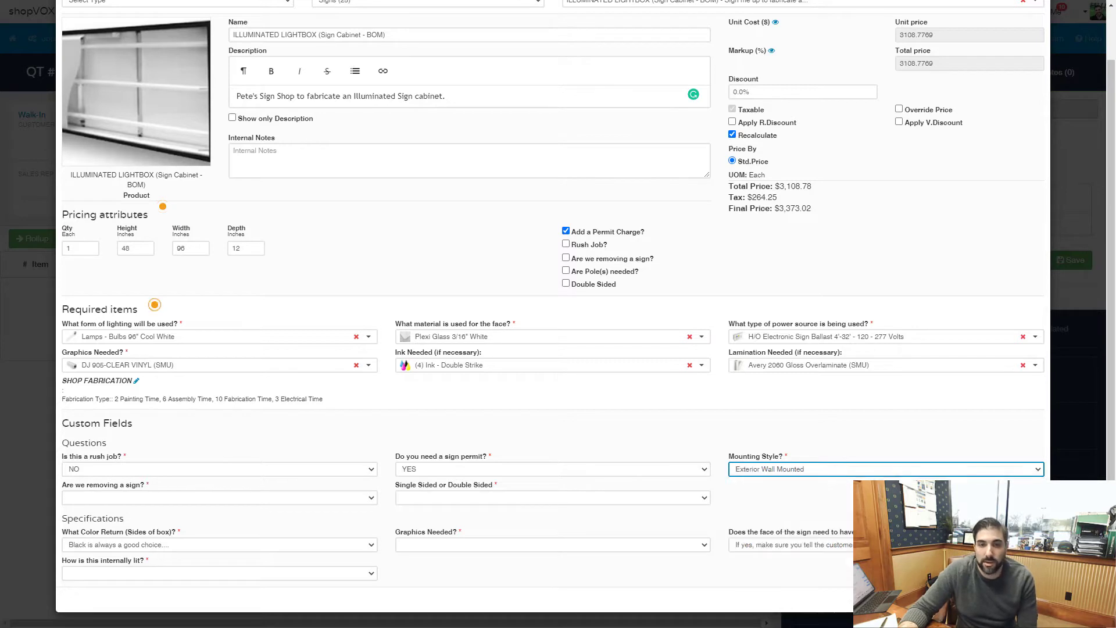
click(117, 498)
click(110, 551)
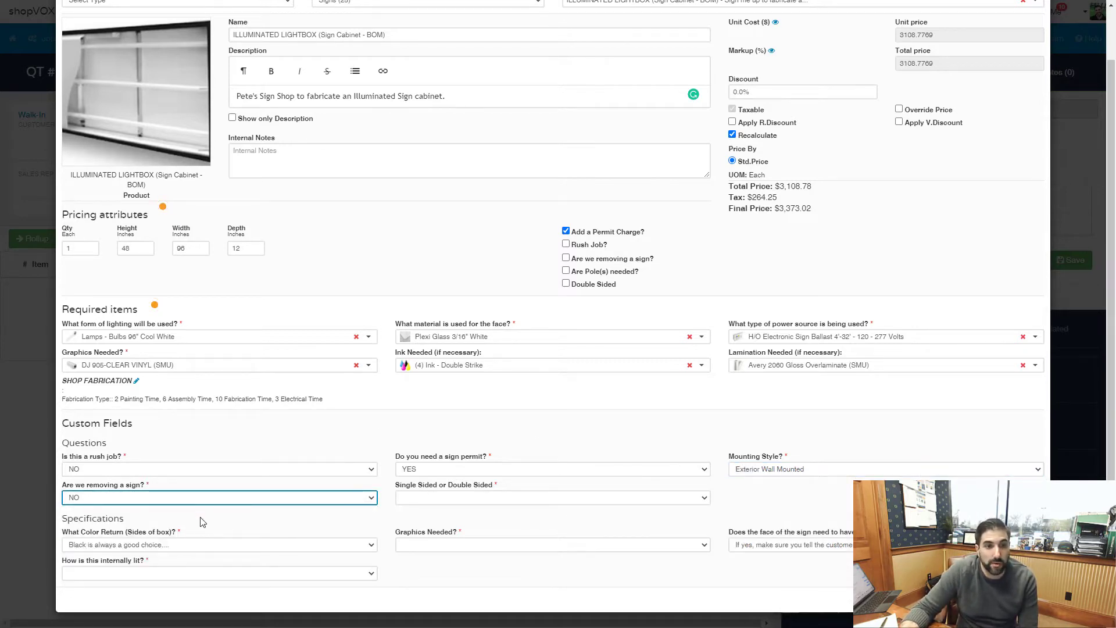
click(197, 494)
click(197, 495)
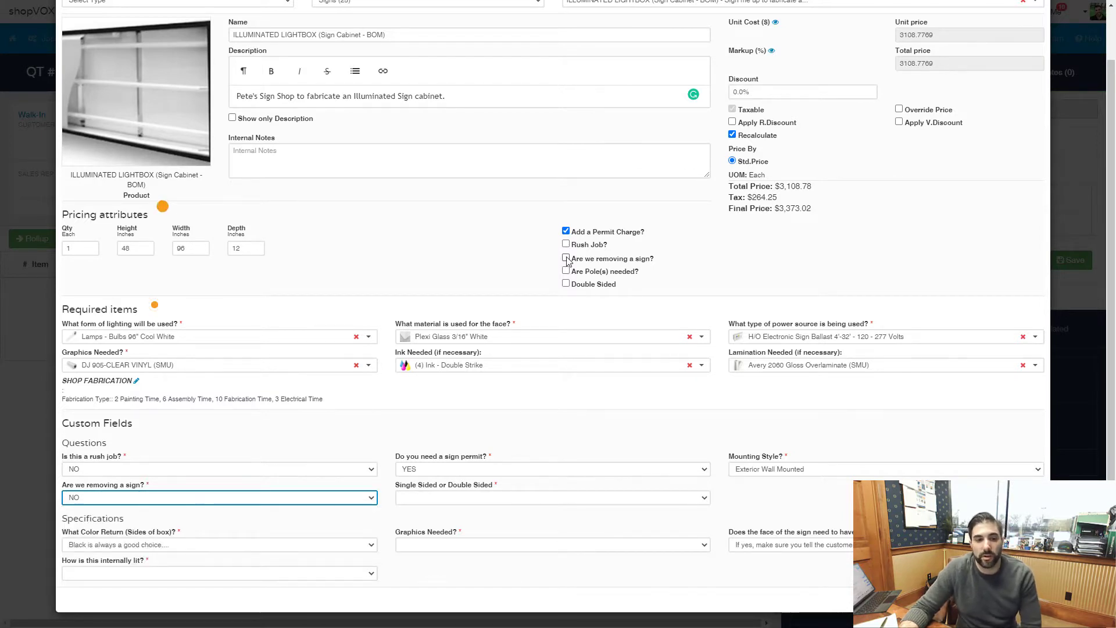
click(451, 501)
click(441, 531)
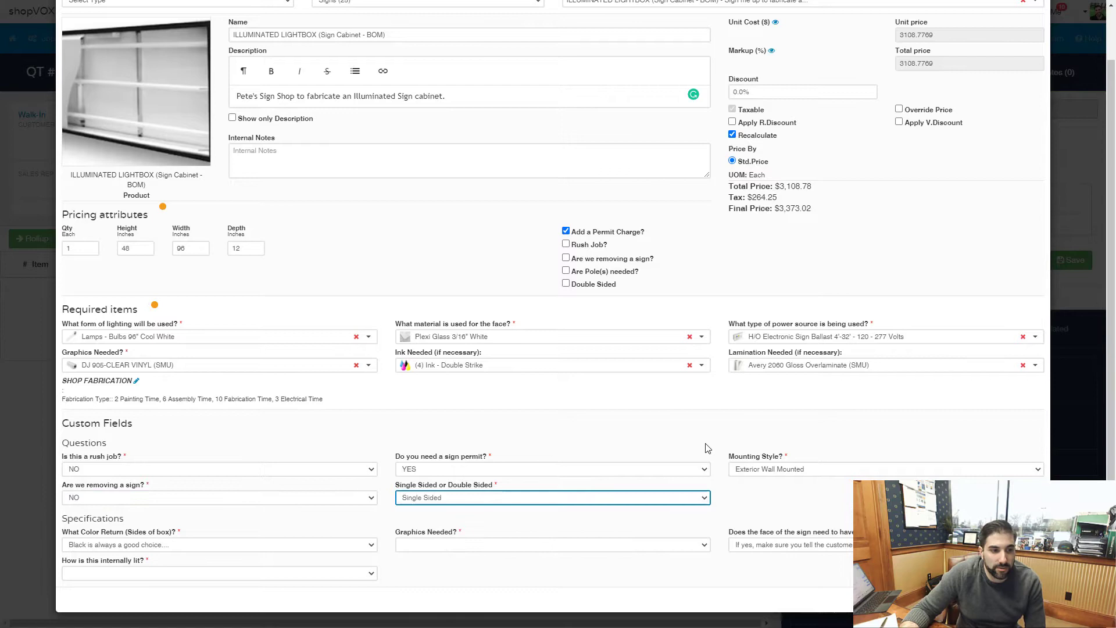
click(143, 541)
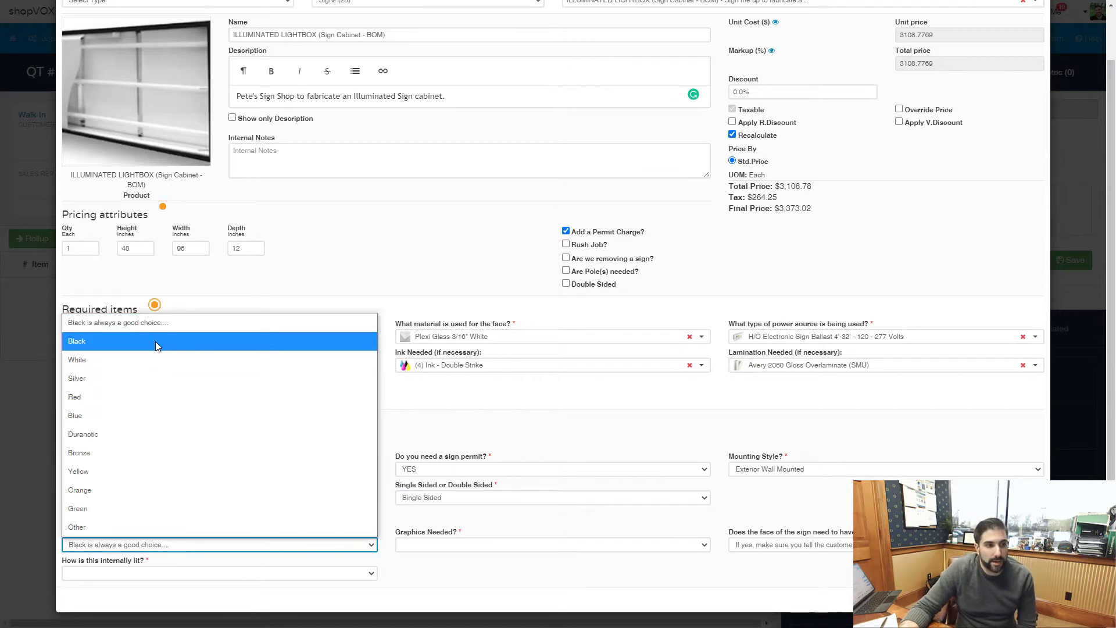
click(155, 341)
Choose Digital Graphics, answer NO on sign face, pick Florescent Lamps, and save to the pricing view.
click(464, 545)
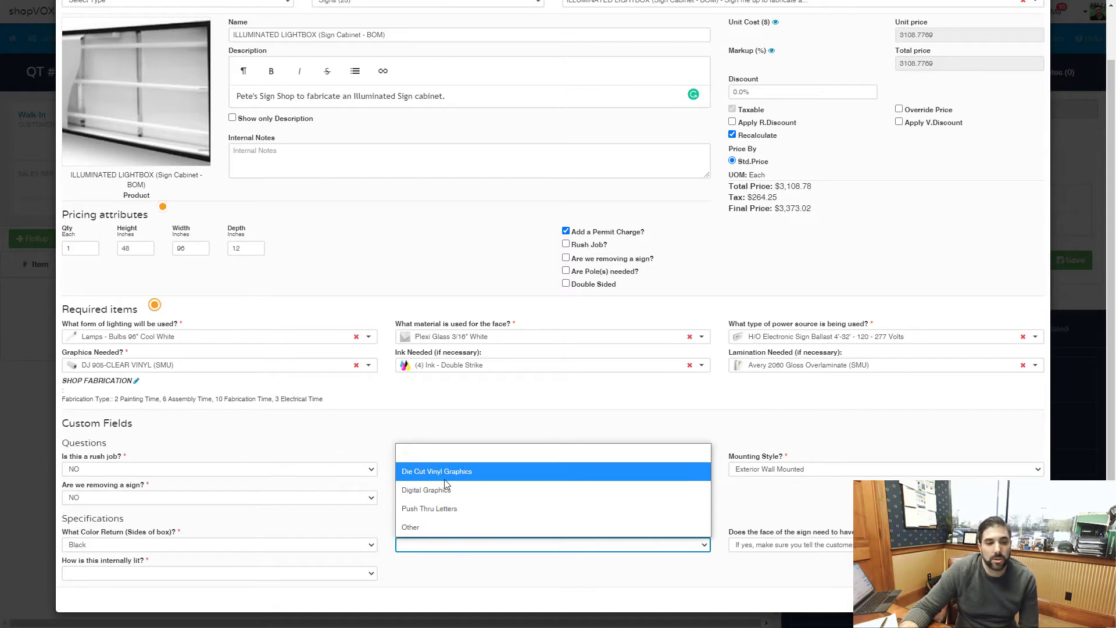
click(523, 489)
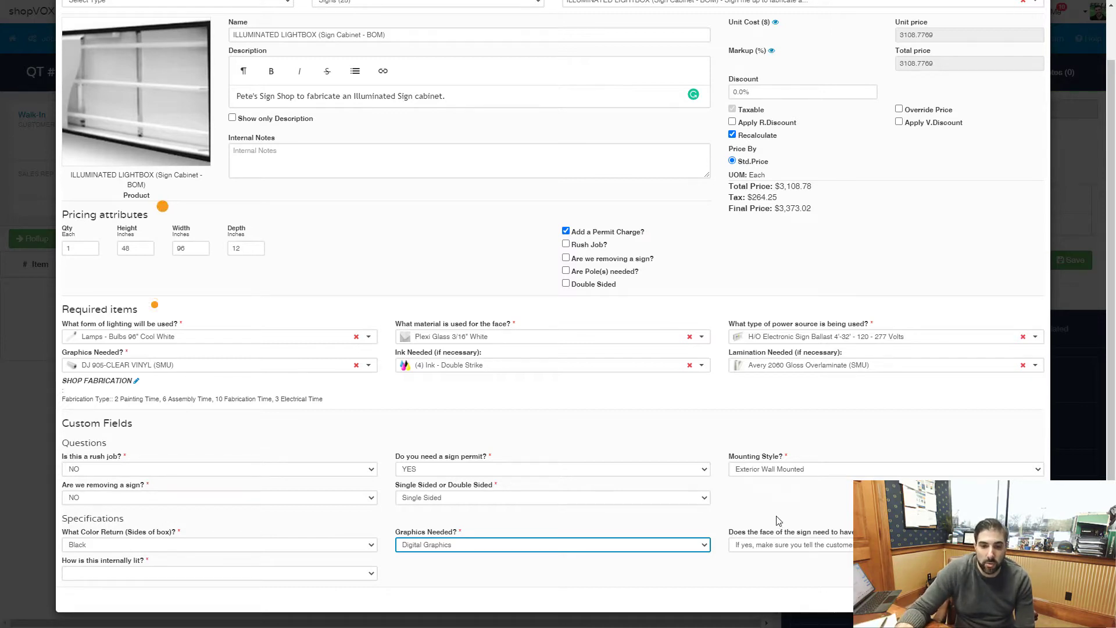
click(784, 545)
click(784, 507)
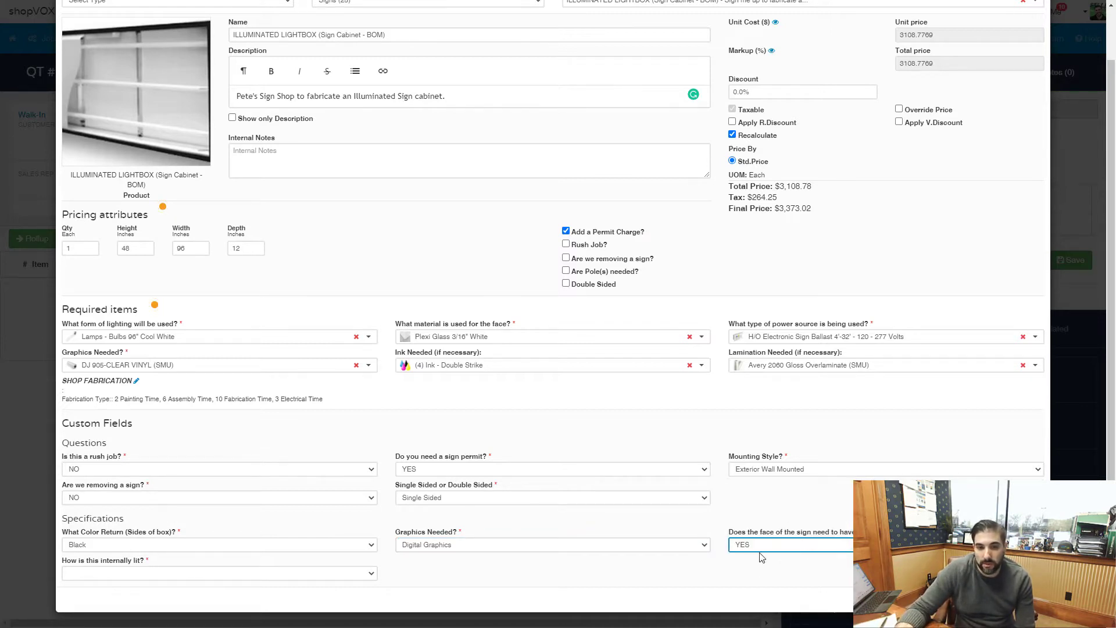
click(764, 544)
click(755, 526)
click(721, 601)
click(256, 578)
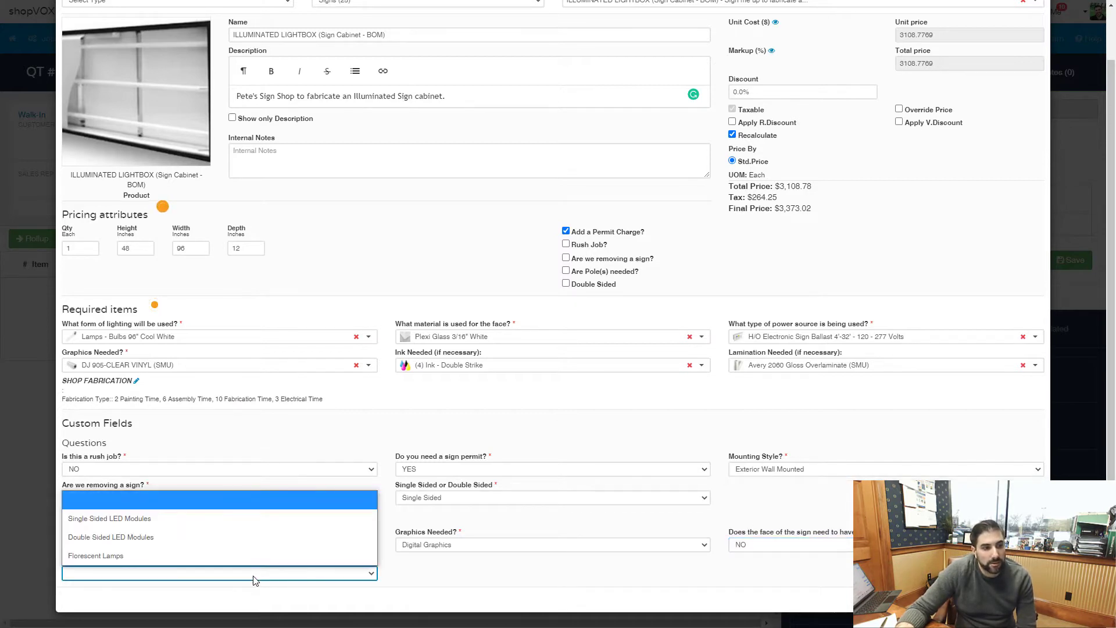
click(228, 555)
click(601, 572)
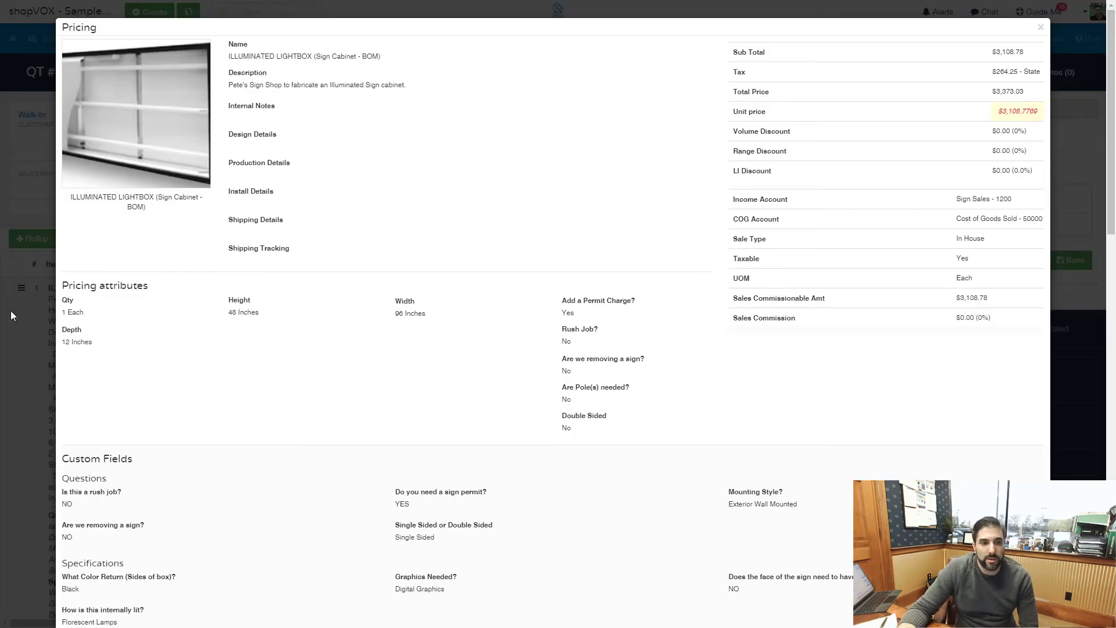
Change the Sockets quantity in the BOM pricing table to 8 Each.
scroll(538, 349, down, 8)
scroll(634, 323, down, 4)
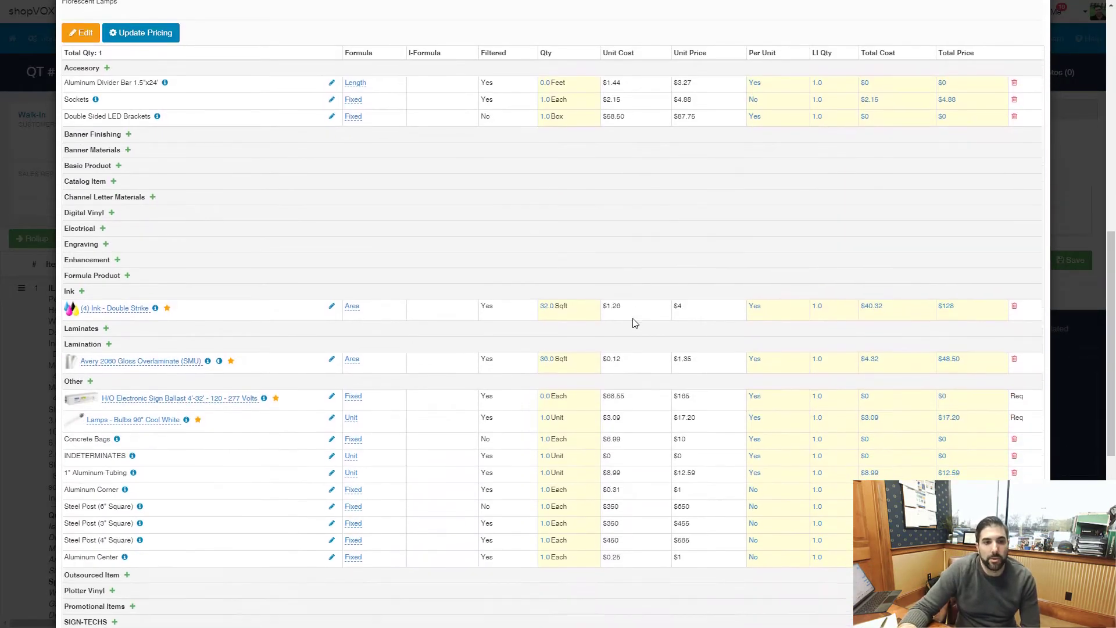
scroll(647, 315, up, 3)
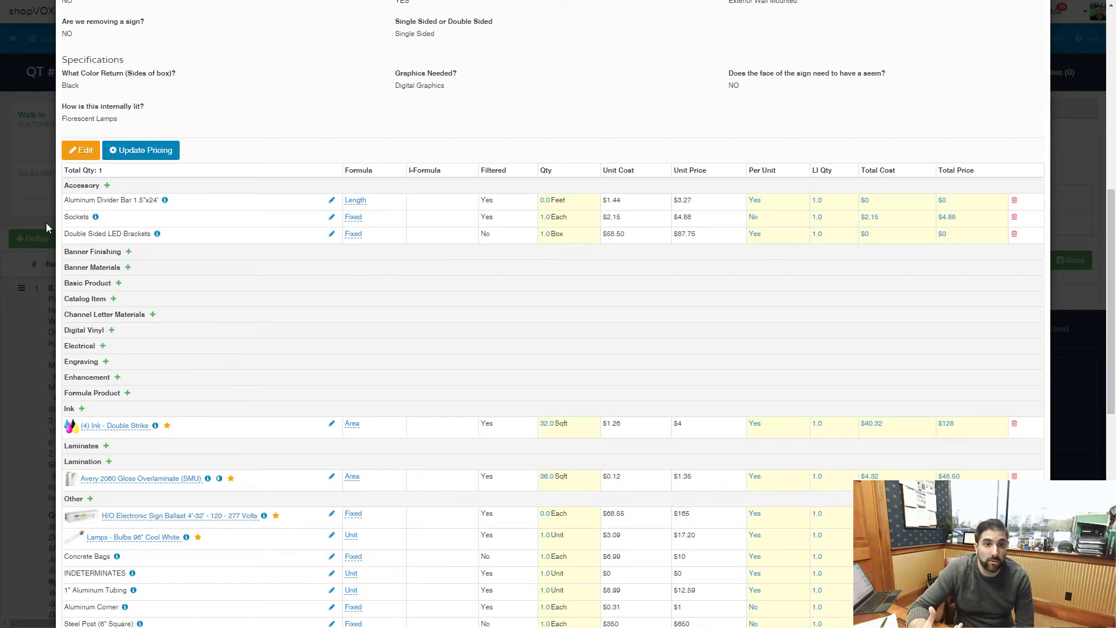
click(547, 218)
text(8)
key(Return)
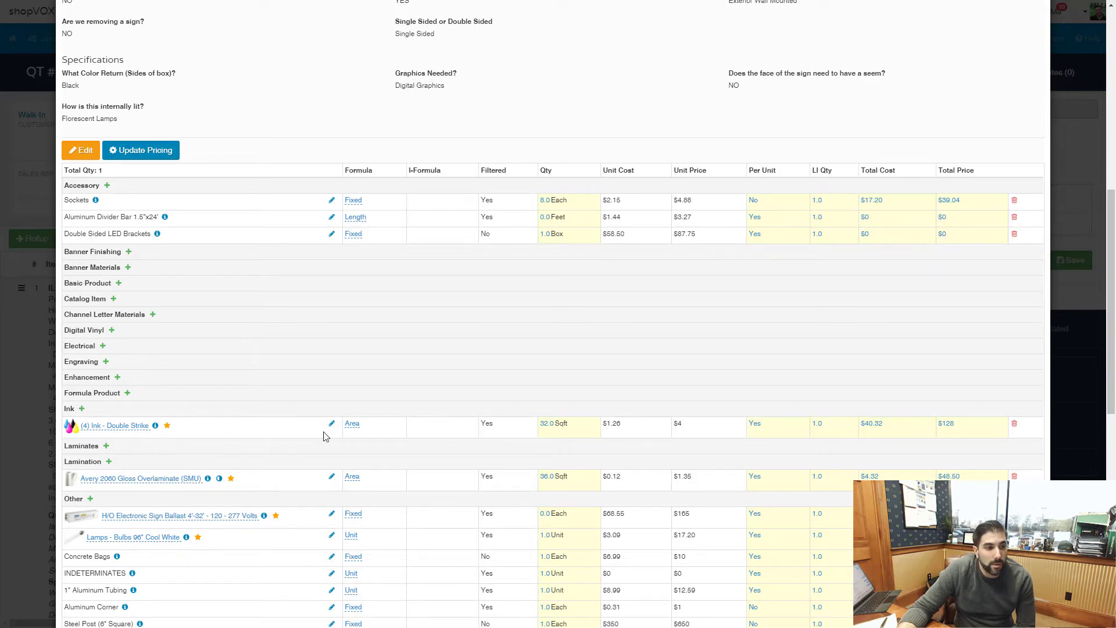
scroll(291, 415, down, 2)
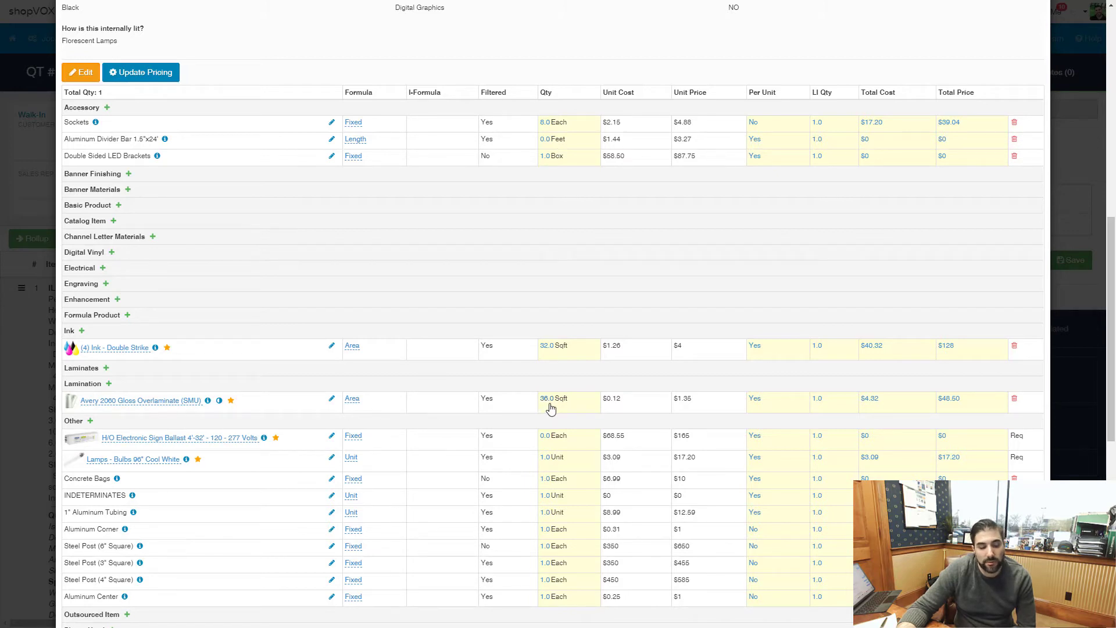
Set the BOM Ballast quantity to 1 and Lamps to 4.
scroll(565, 412, down, 1)
scroll(565, 412, down, 2)
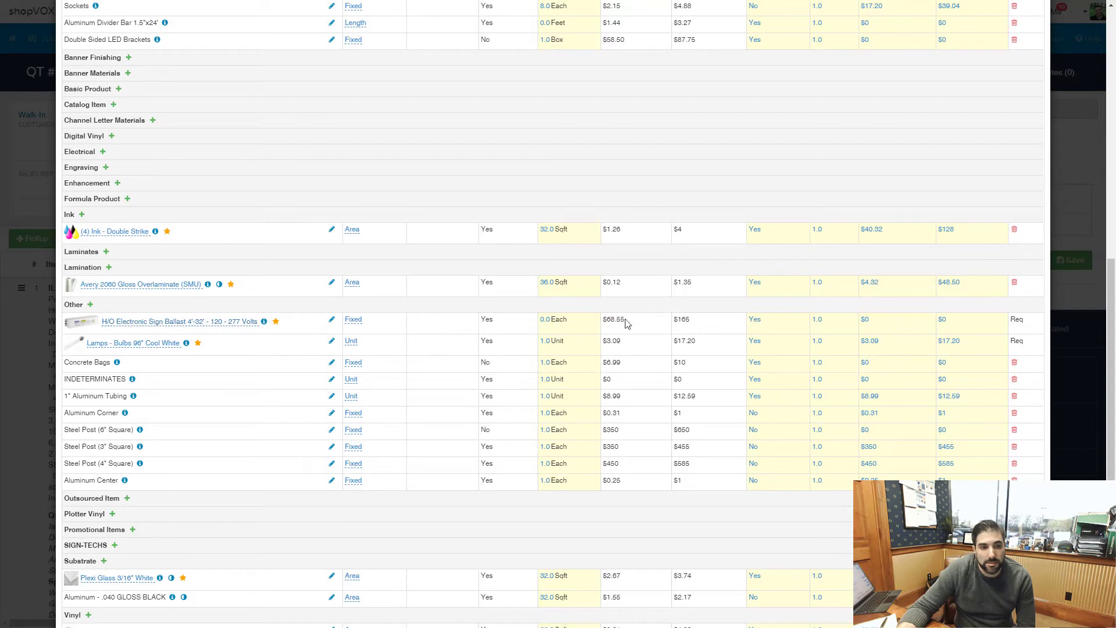
click(544, 324)
key(BackSpace)
text(1)
key(Return)
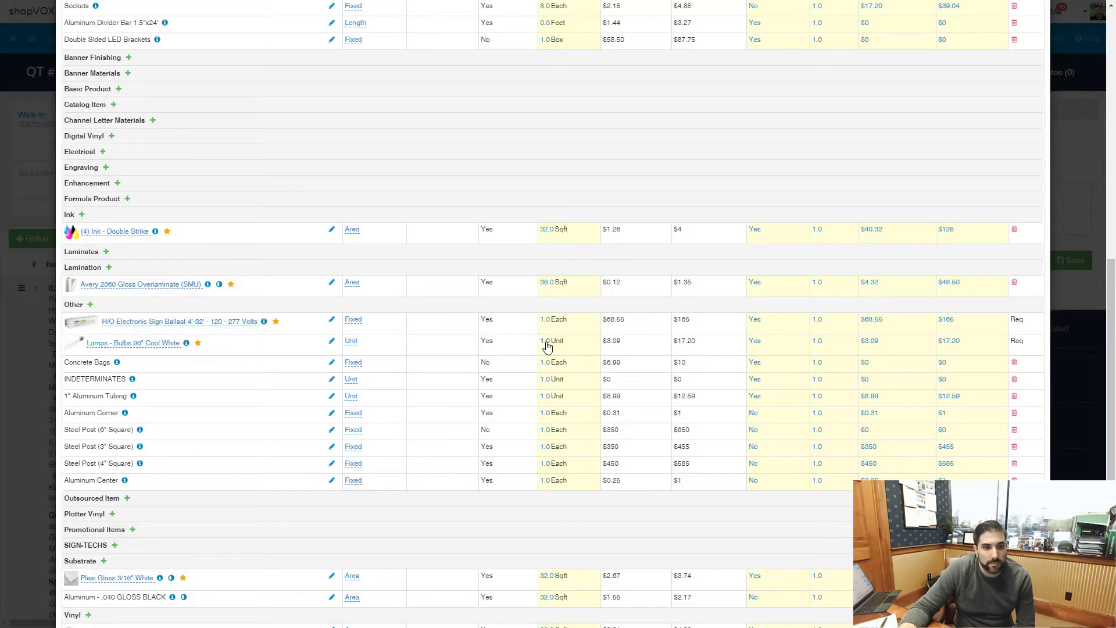
click(549, 344)
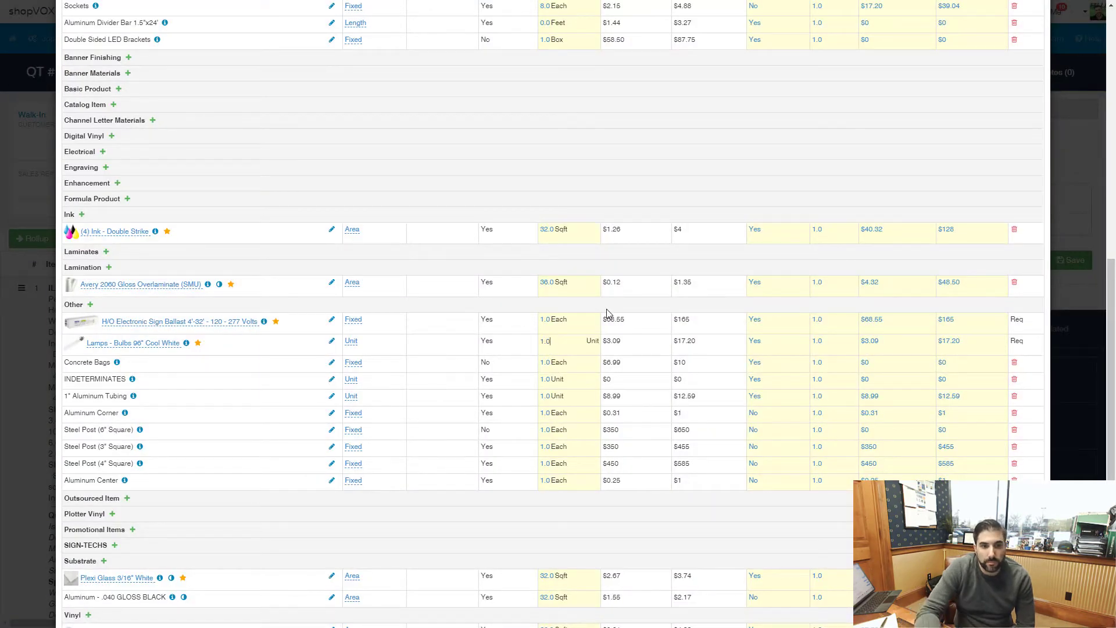
text(4)
key(Return)
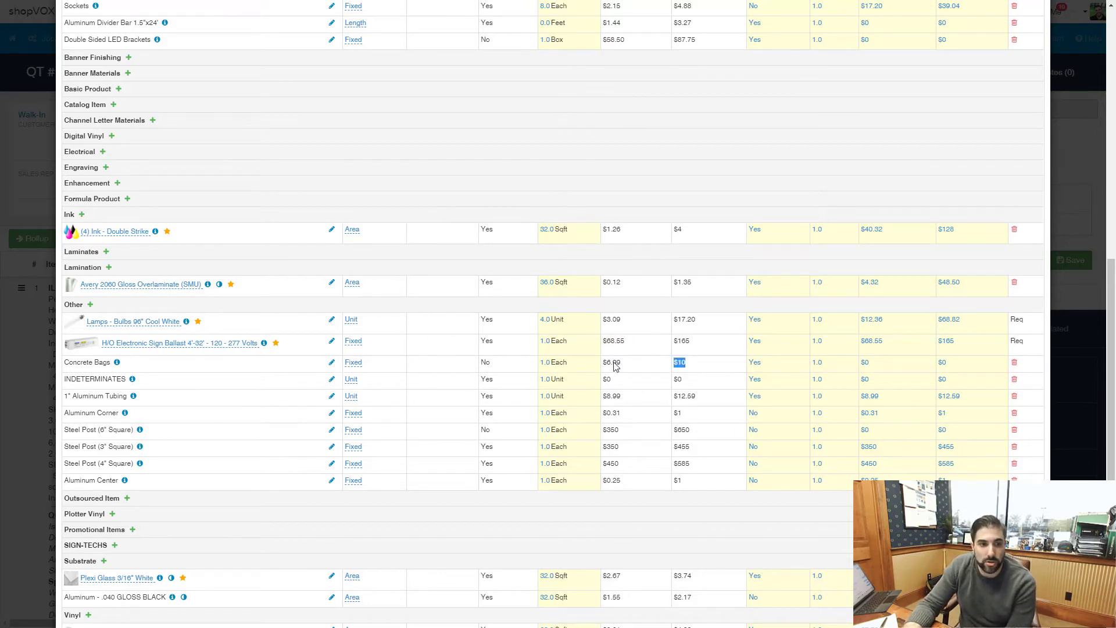
Set 1" Aluminum Tubing to 3 and Aluminum Corner to 8, and delete the 3" Square Steel Post lines.
drag(606, 362, 307, 366)
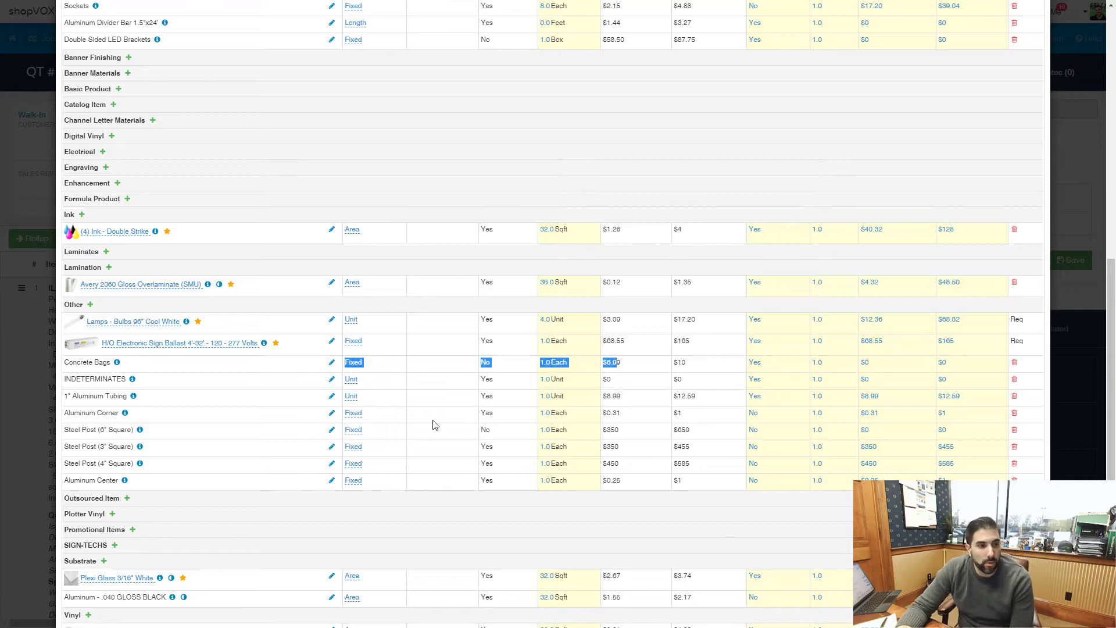
click(170, 389)
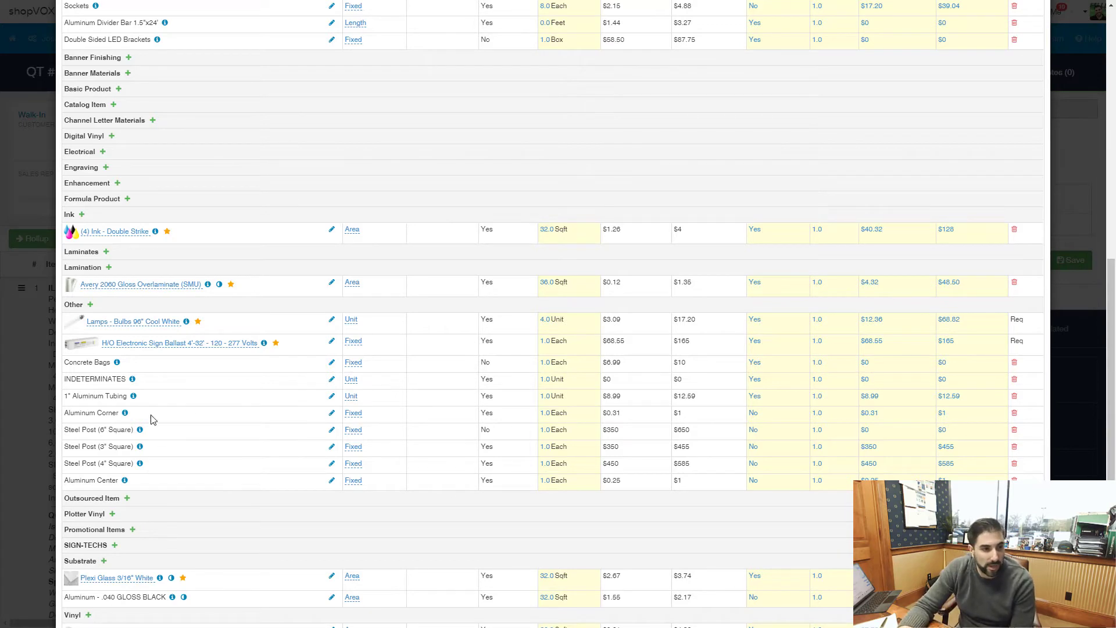
click(549, 399)
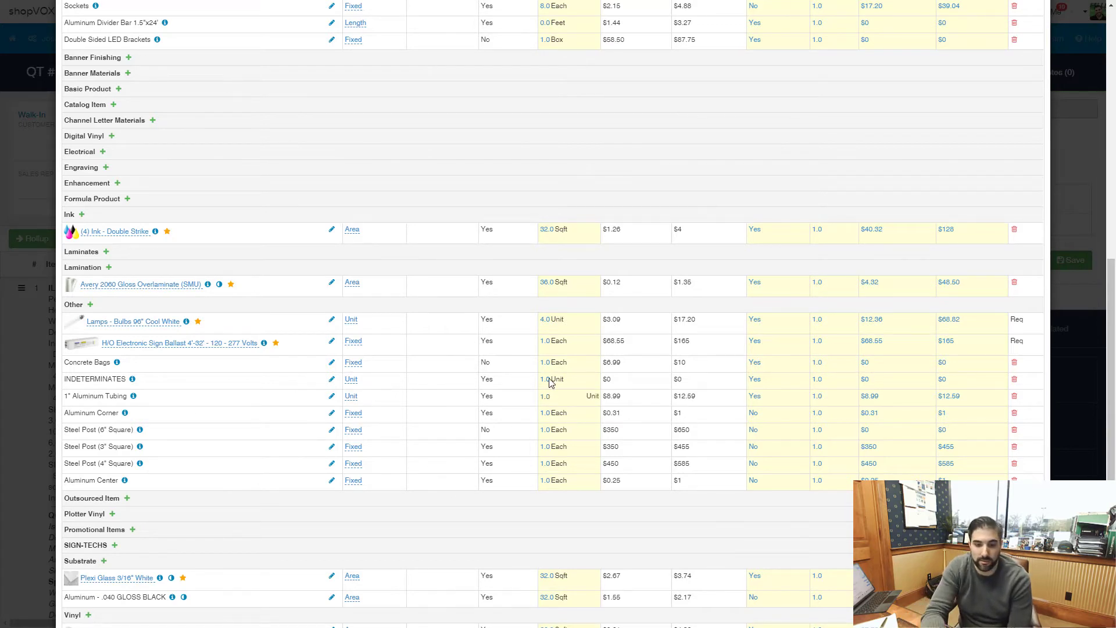
text(3)
key(Return)
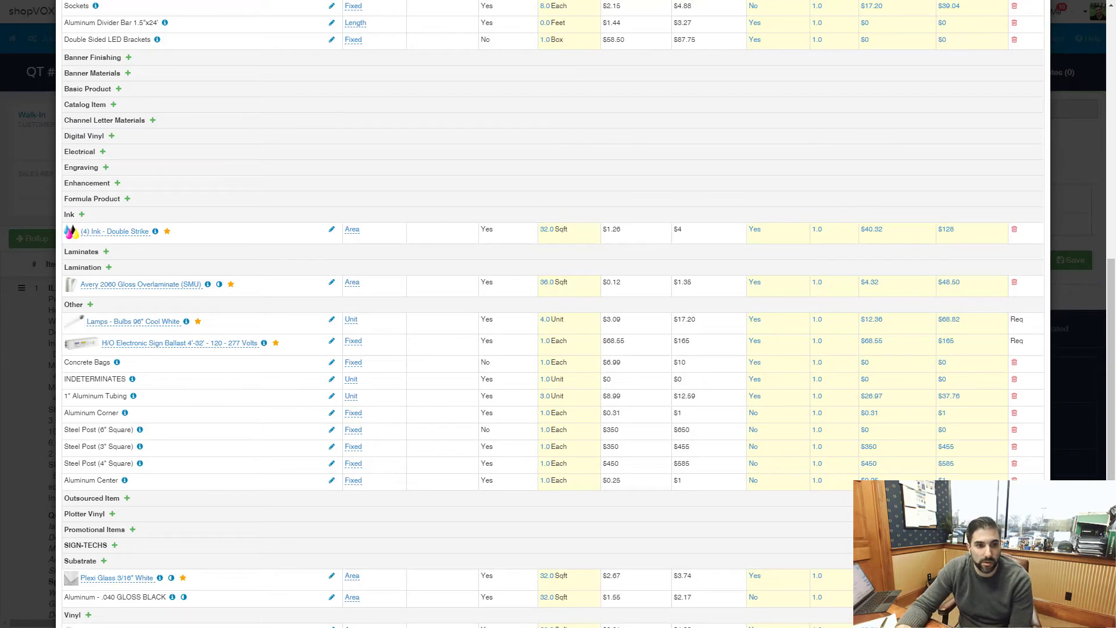
click(532, 314)
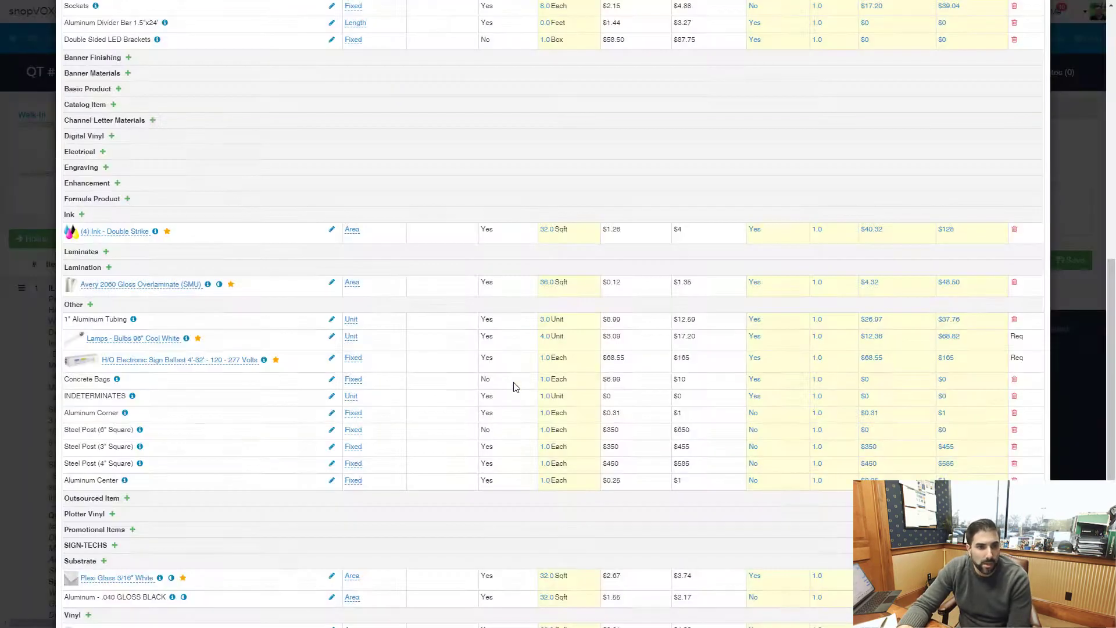
click(546, 416)
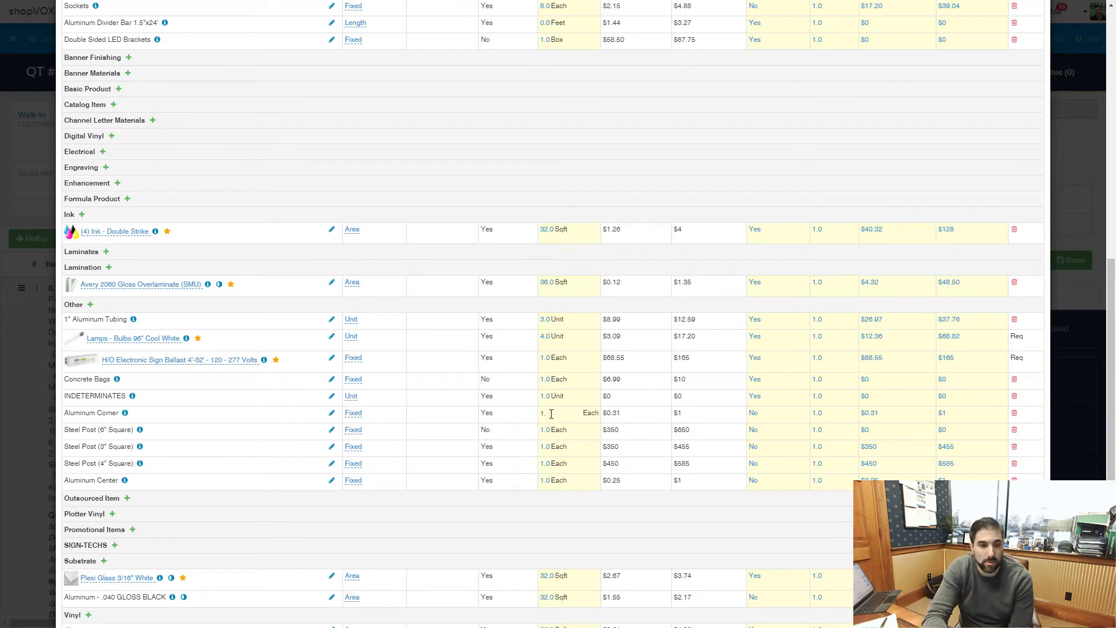
text(8)
key(Return)
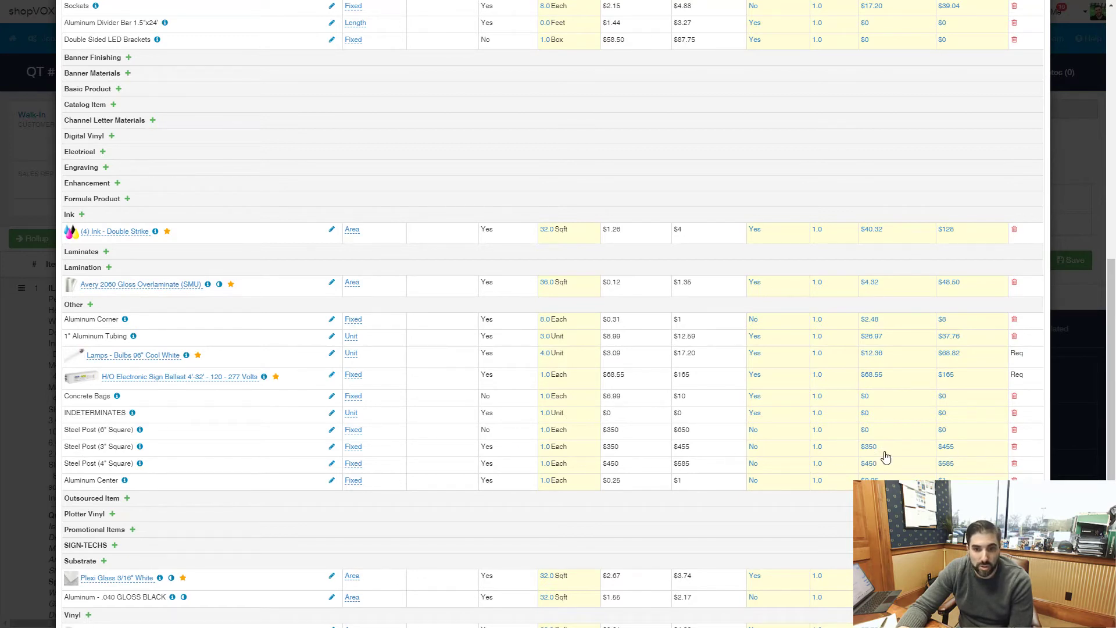
click(1014, 447)
click(1014, 448)
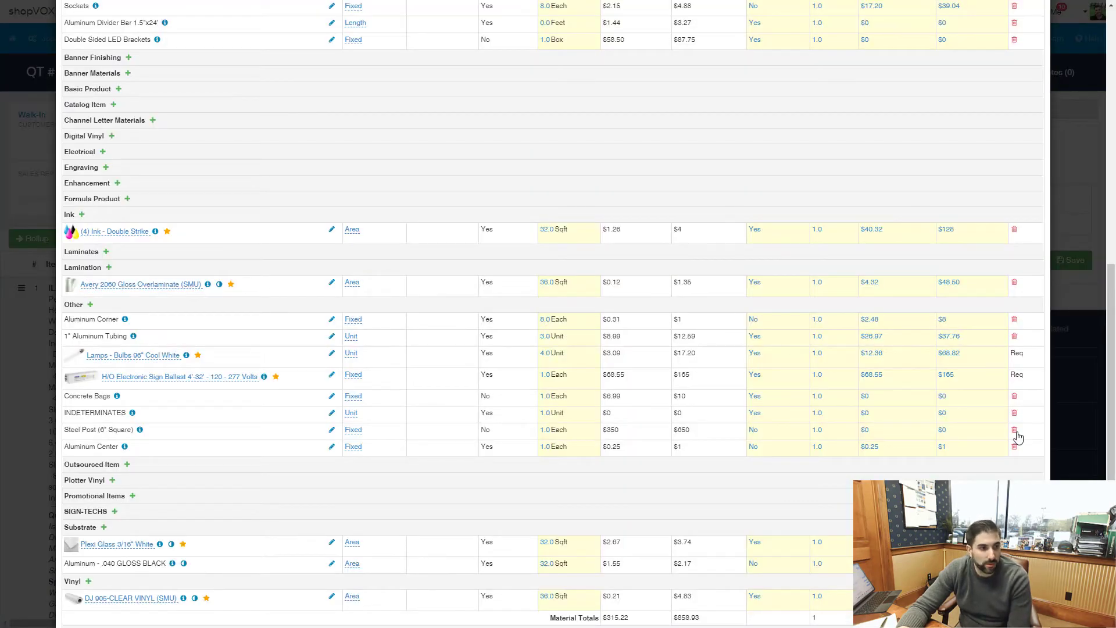
Delete the 6" square steel post and Aluminum Center material rows from the BOM.
click(1015, 430)
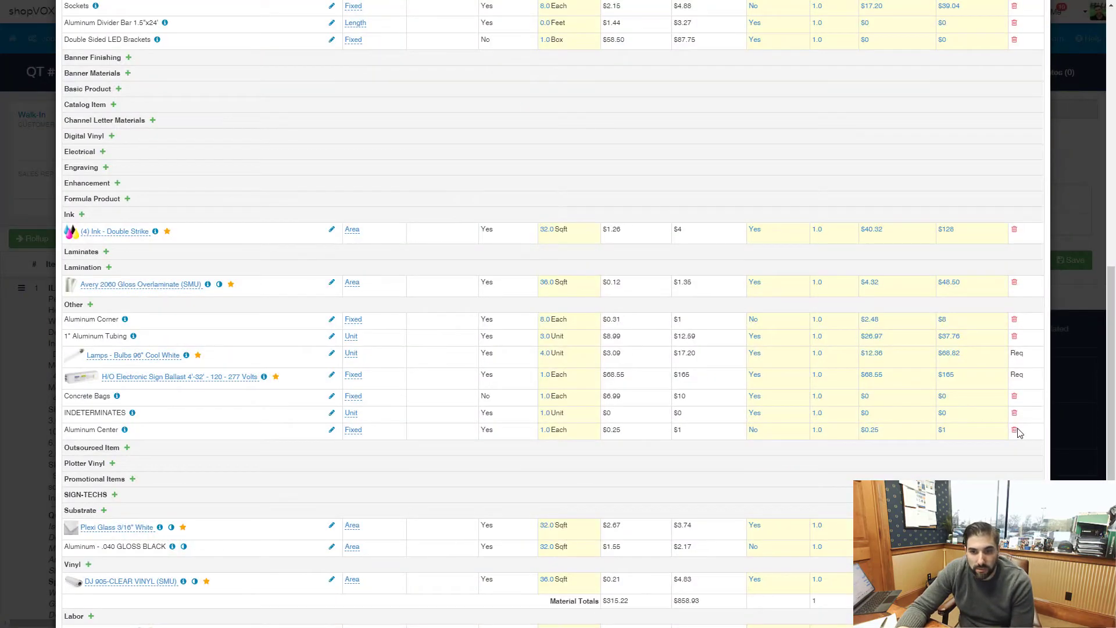
click(1015, 430)
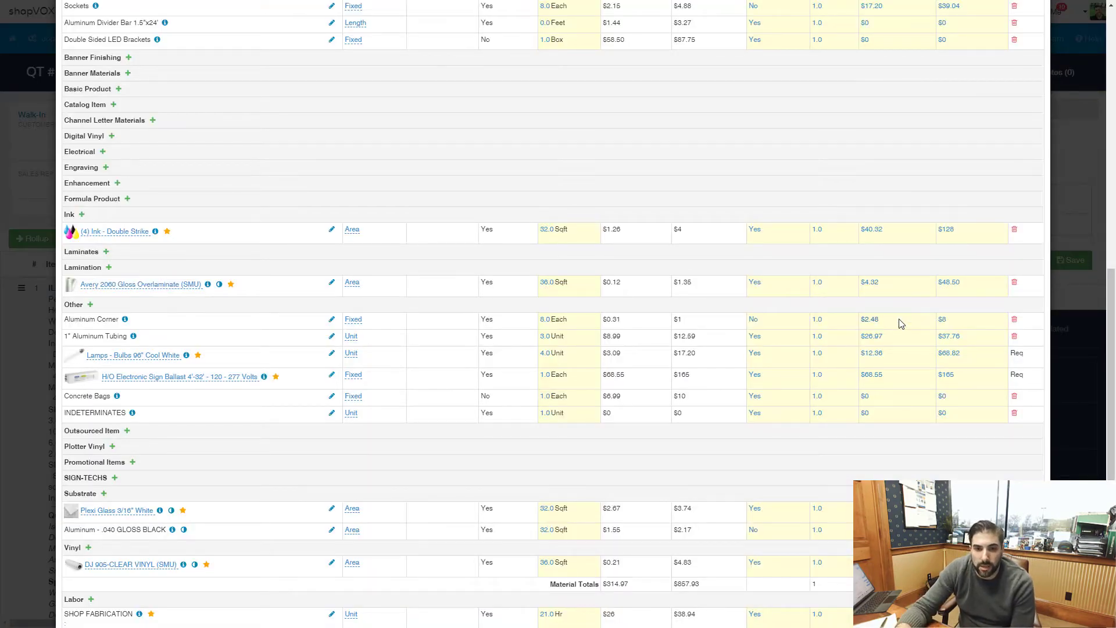
scroll(882, 325, down, 2)
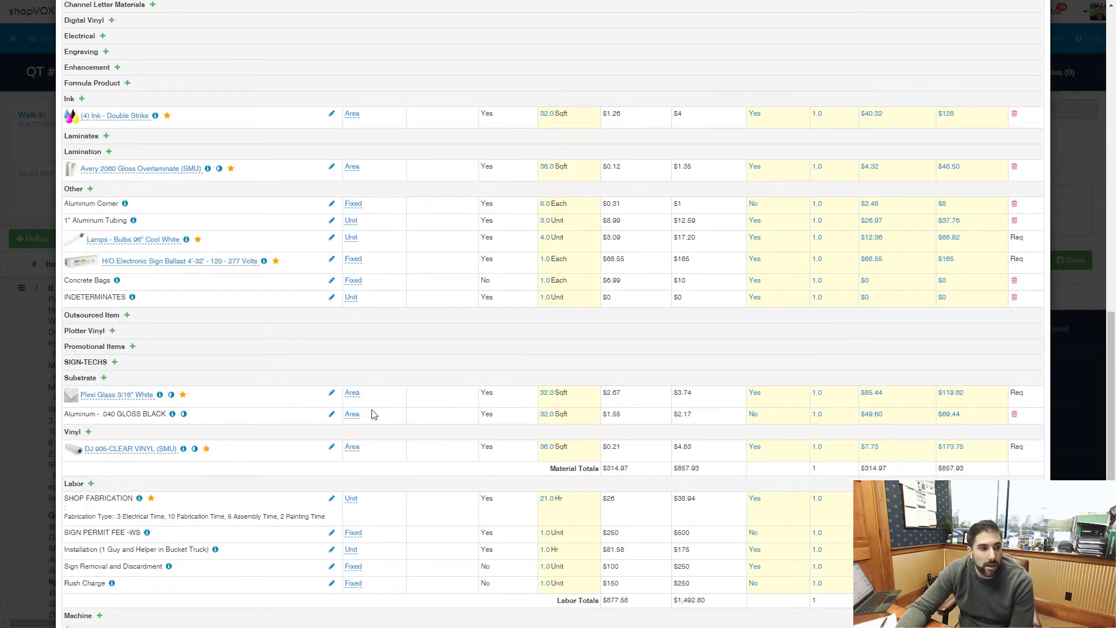
Set the Aluminum .040 Gloss Black sheet quantity to 64 Sqft.
click(557, 416)
key(Return)
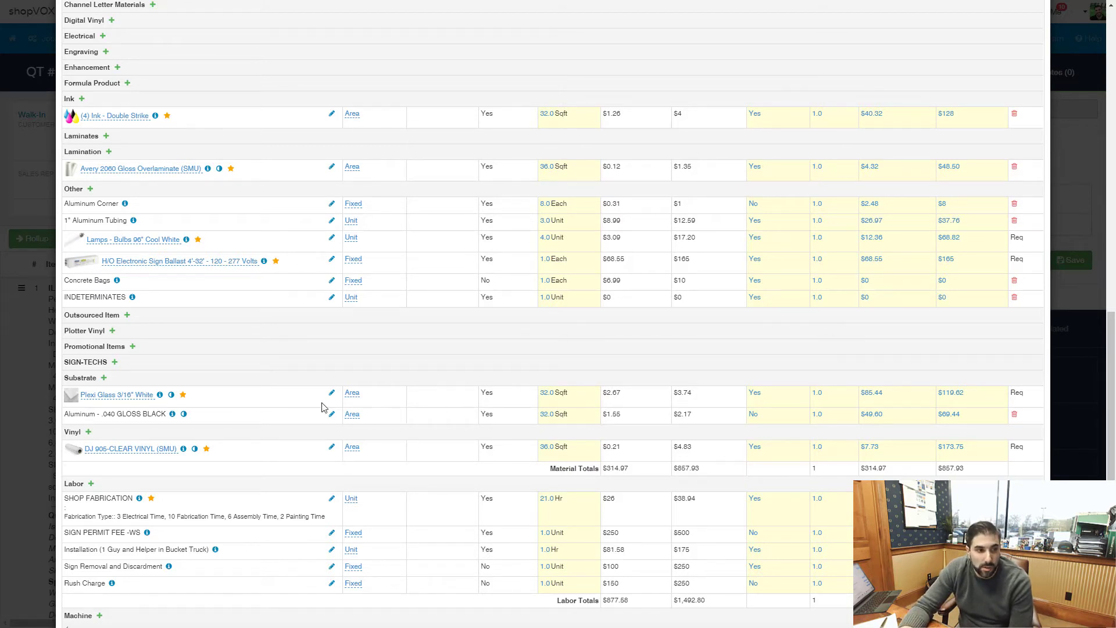
click(548, 416)
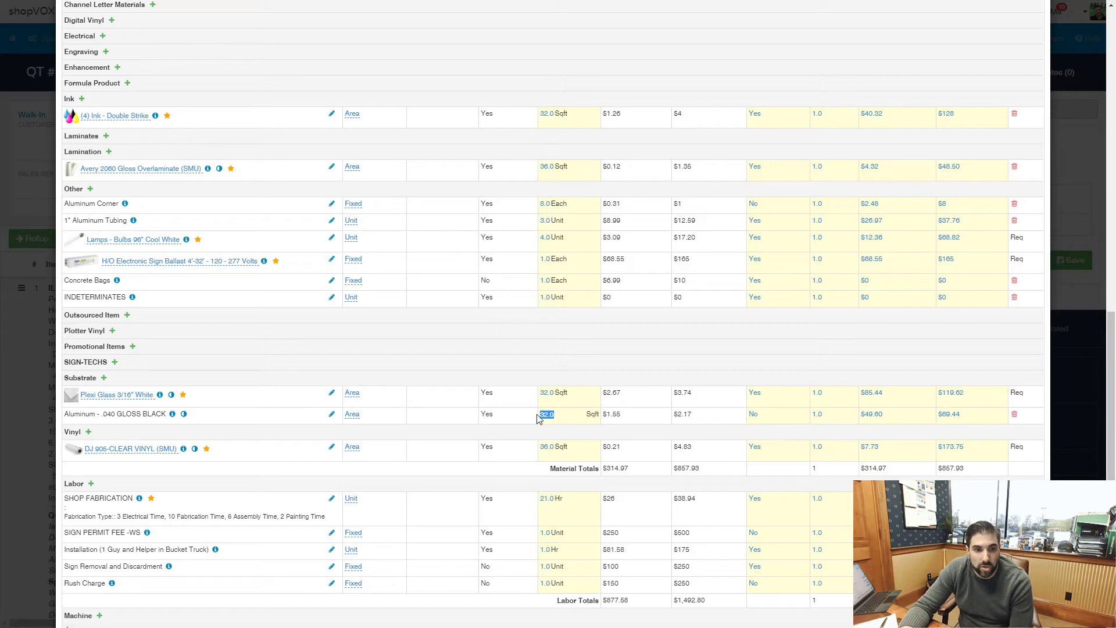
key(Return)
click(547, 423)
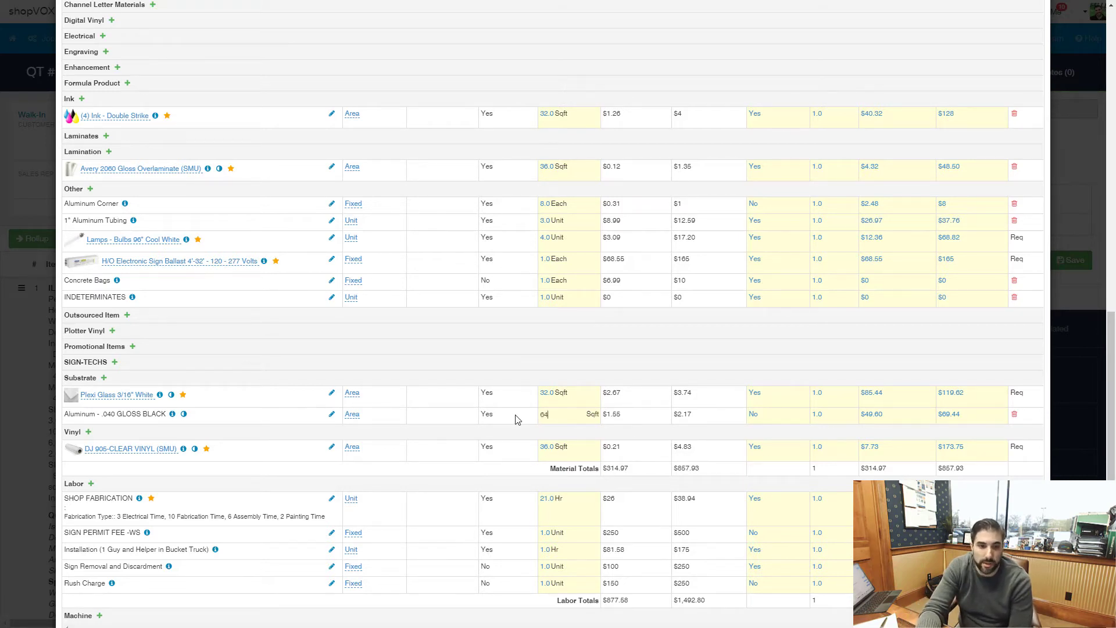
key(Return)
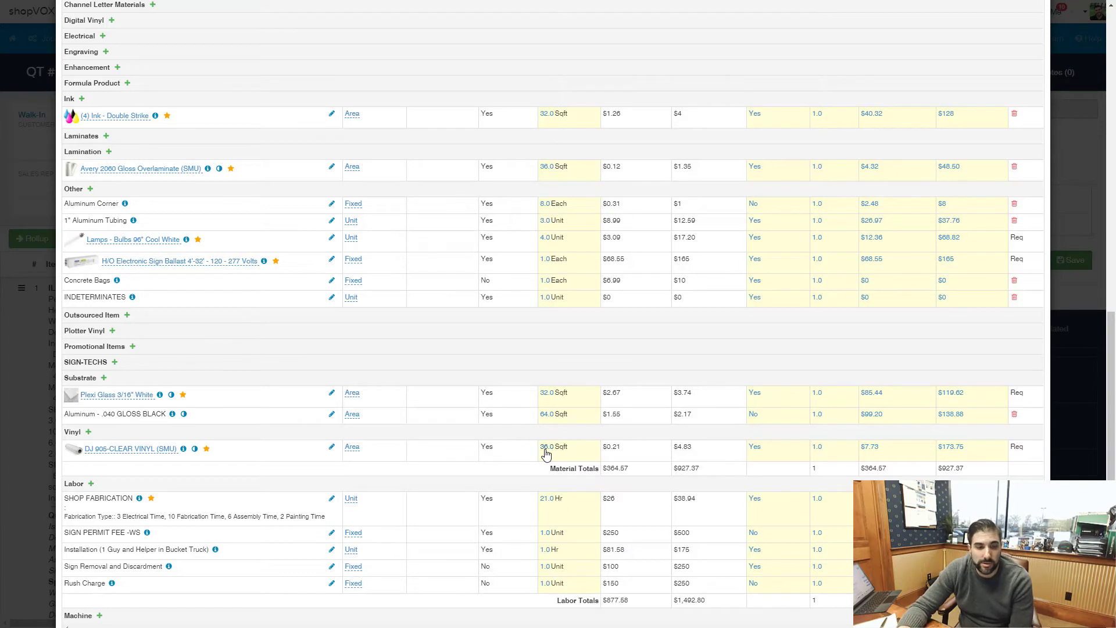
scroll(552, 459, down, 2)
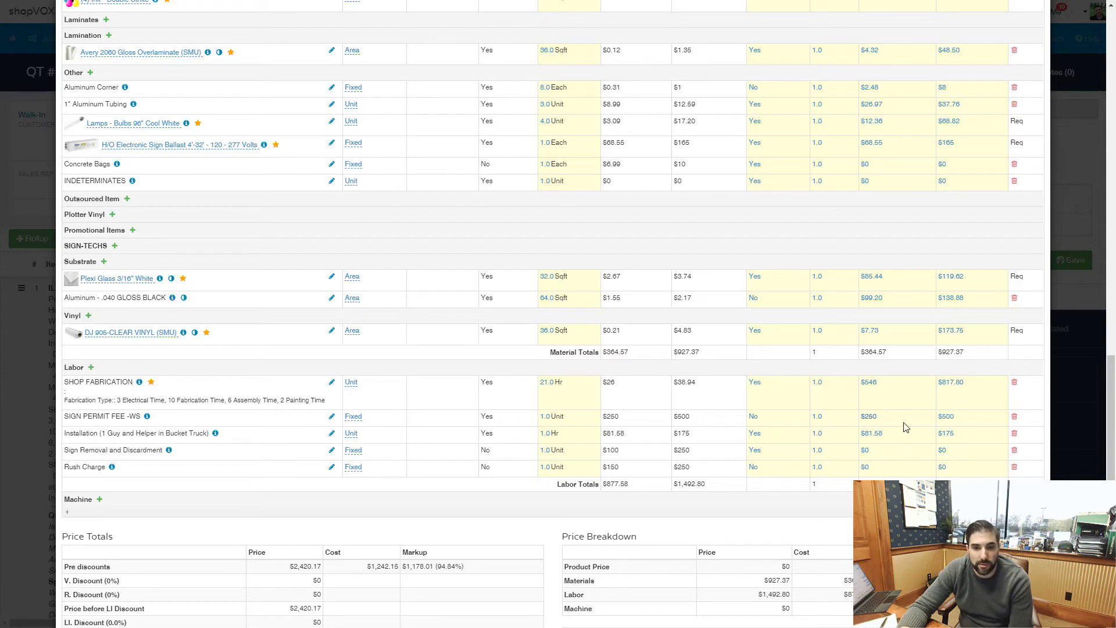
Delete the Installation, Sign Removal and Discardment, and Rush Charge labor rows; select the $927.37 material total.
click(1014, 434)
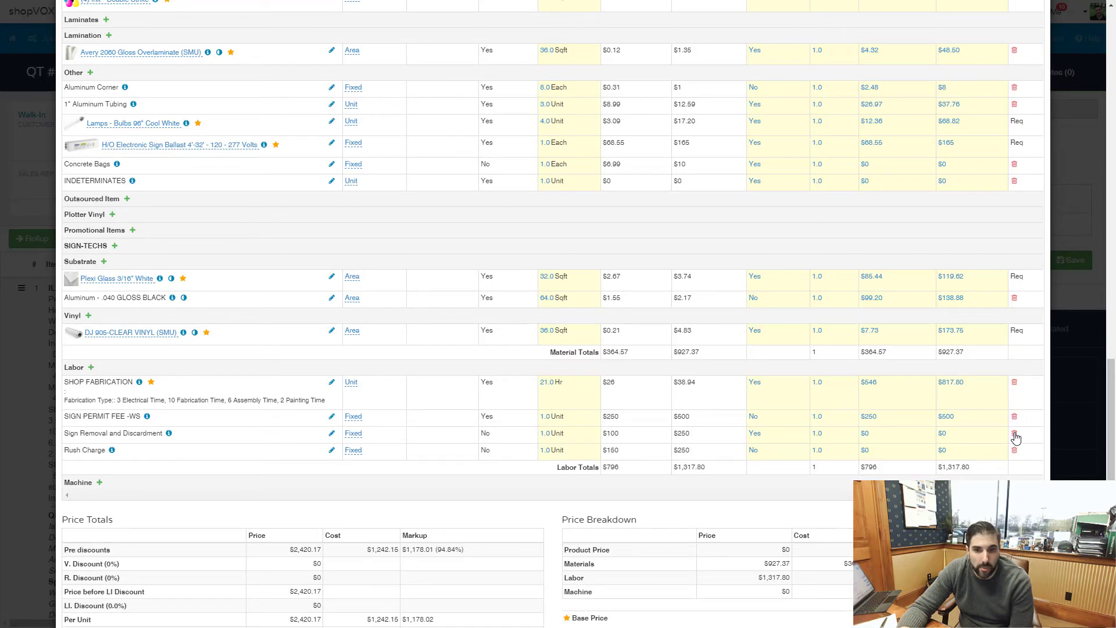
click(1015, 435)
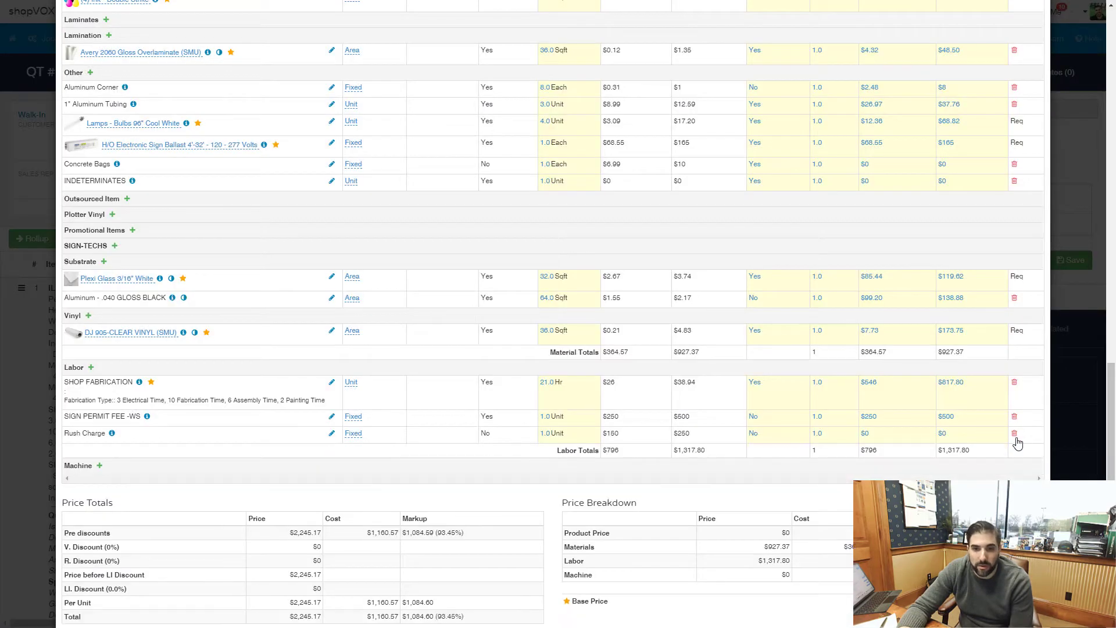
click(1014, 433)
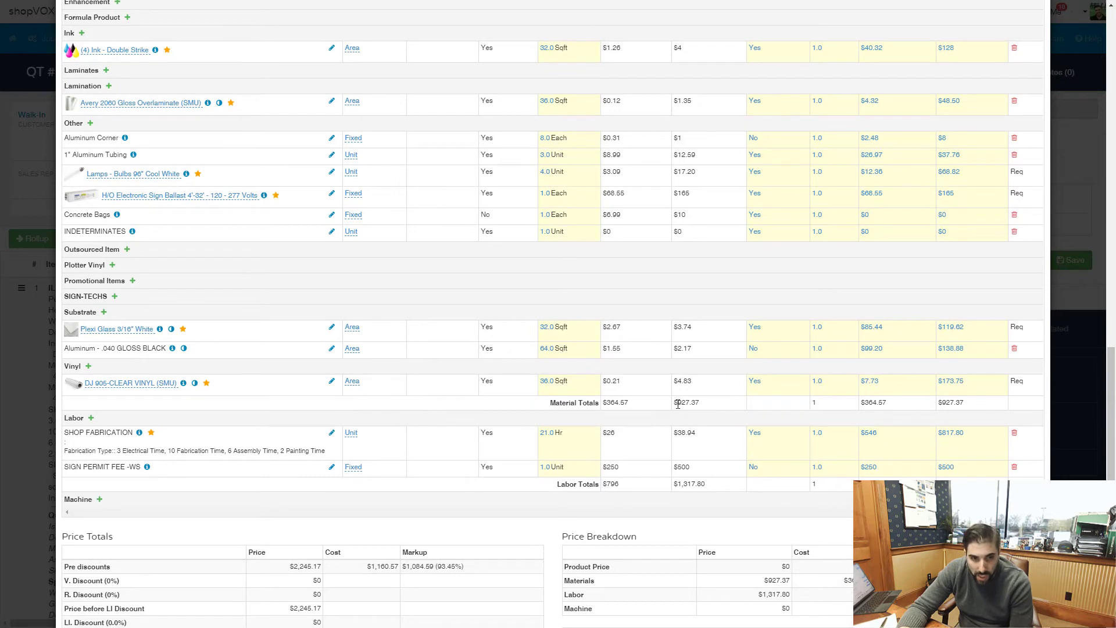
triple_click(681, 403)
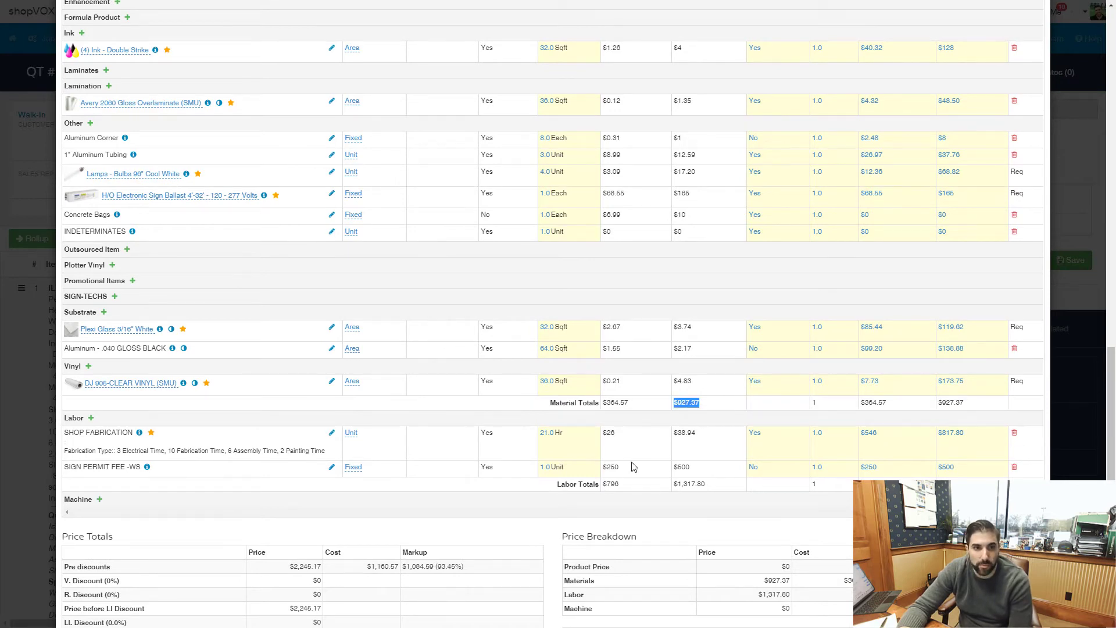
scroll(603, 208, up, 1)
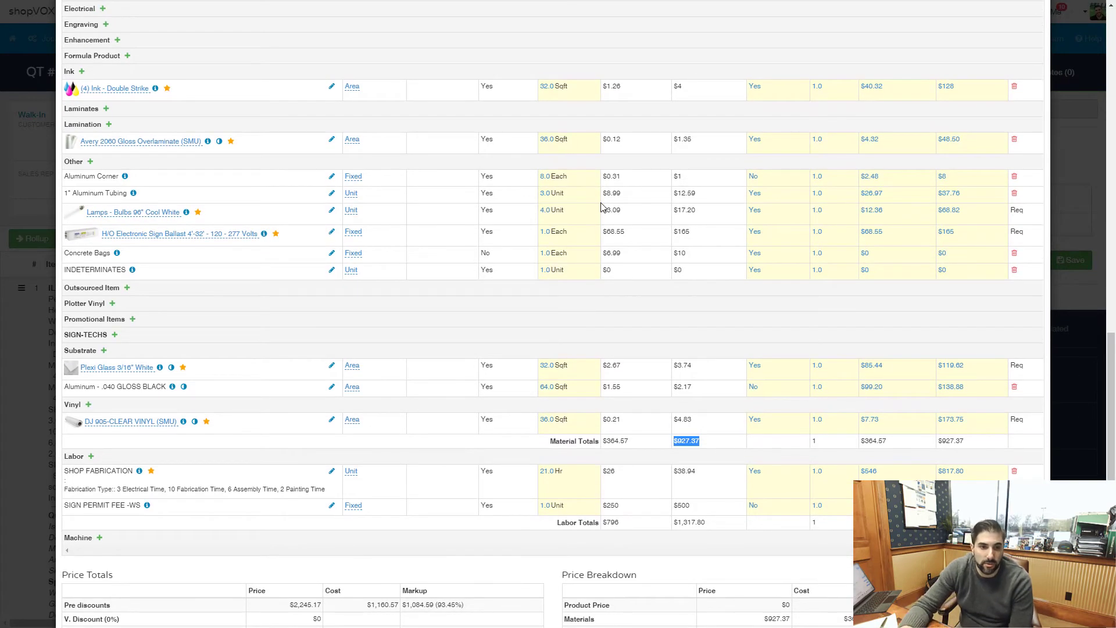
Use Calculator to multiply 927.37 by 7%, getting 64.9159, then drag the window aside.
key(XF86Calculator)
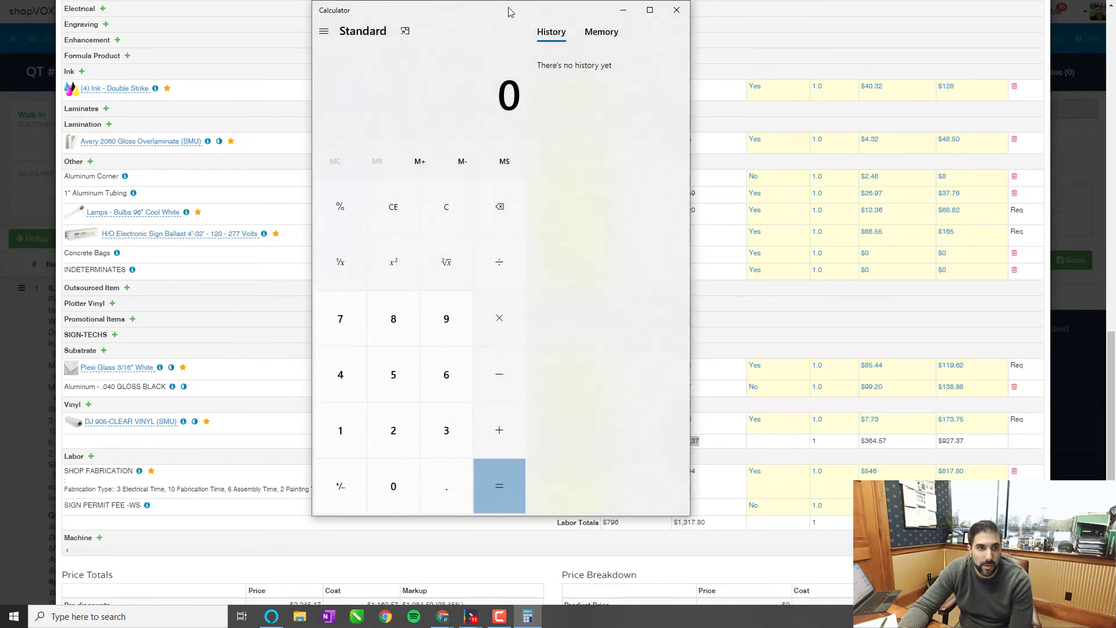
drag(509, 11, 275, 52)
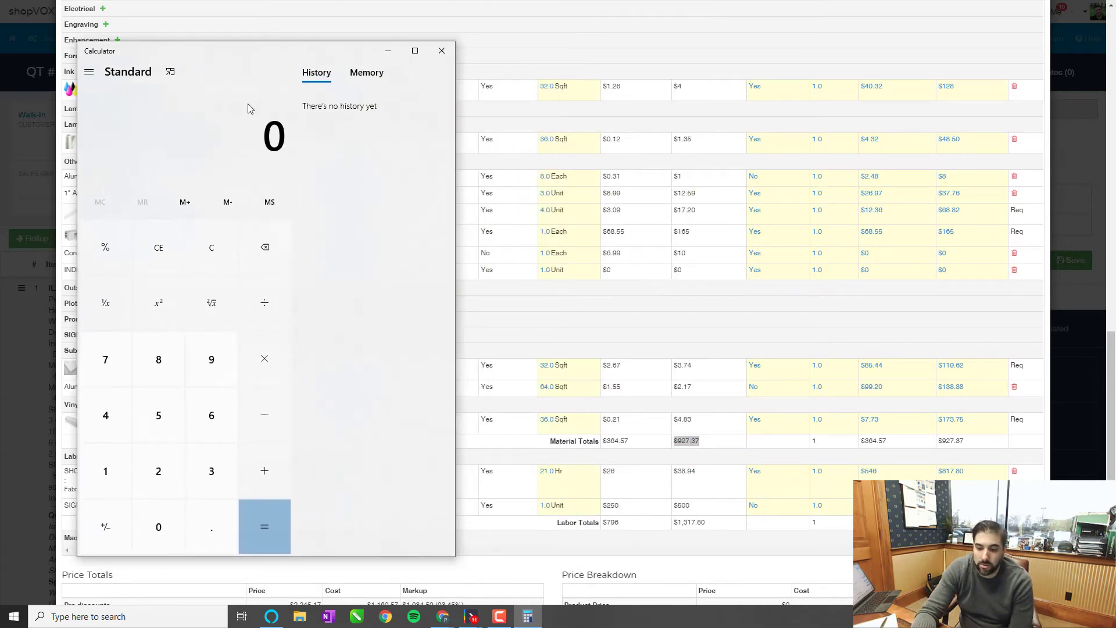
text(927.37)
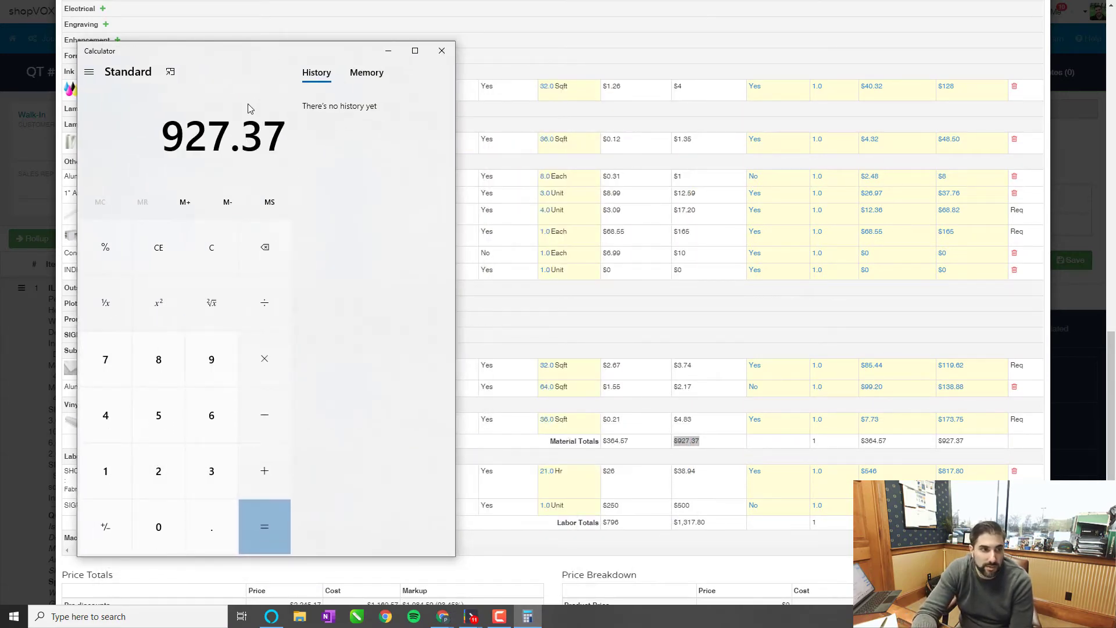
key(asterisk)
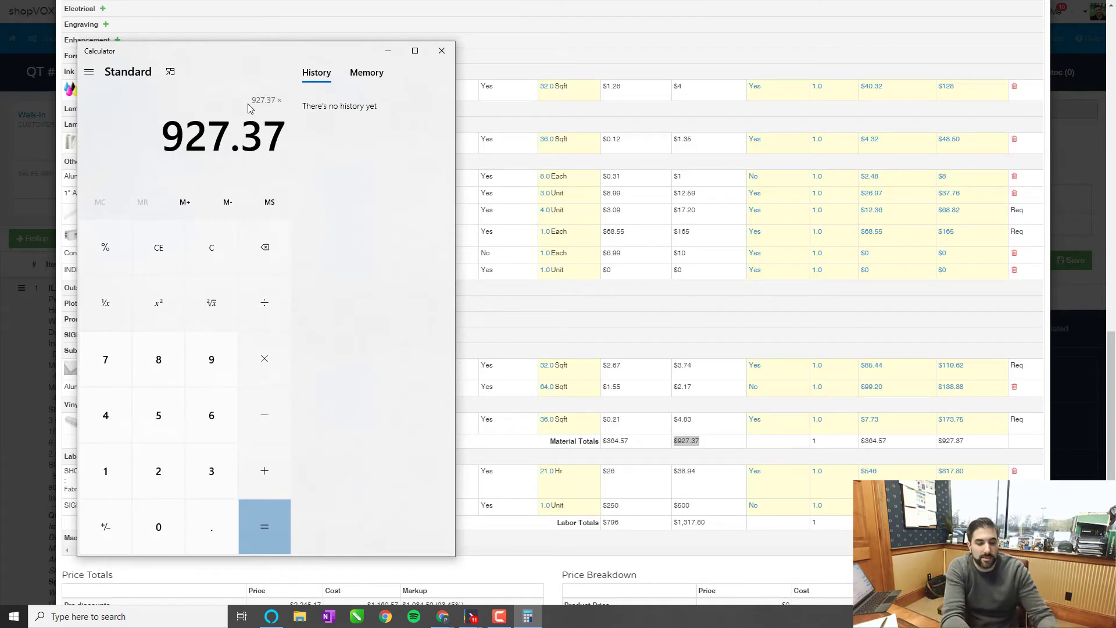
text(7)
key(percent)
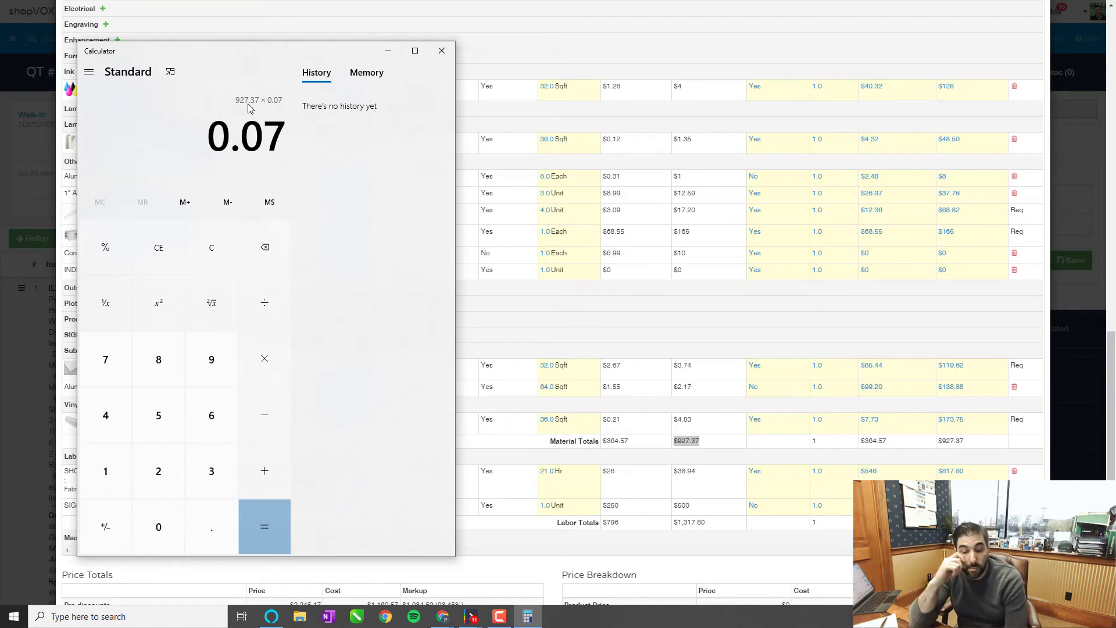
key(Return)
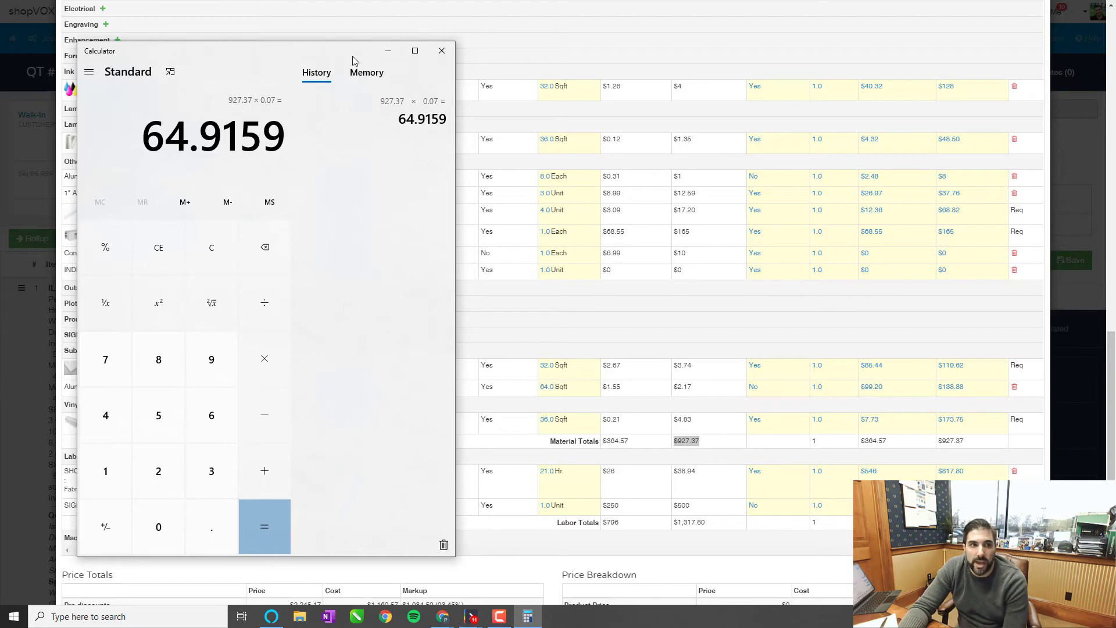
drag(356, 55, 1115, 54)
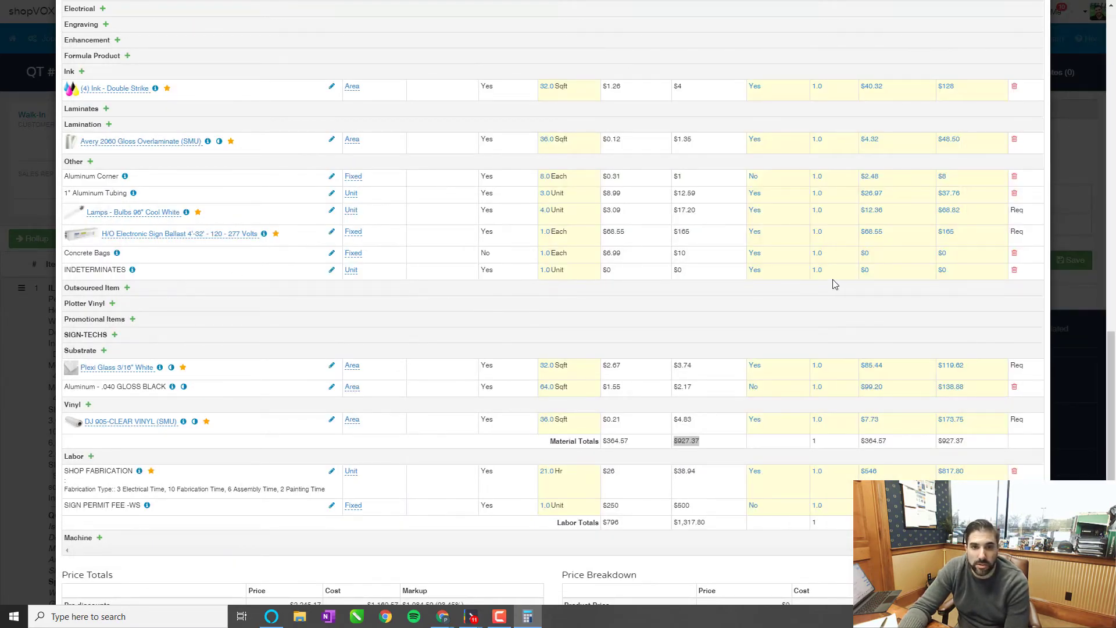
Enter 64.91 as the INDETERMINATES cost, raising material totals to $1,018.24.
click(868, 274)
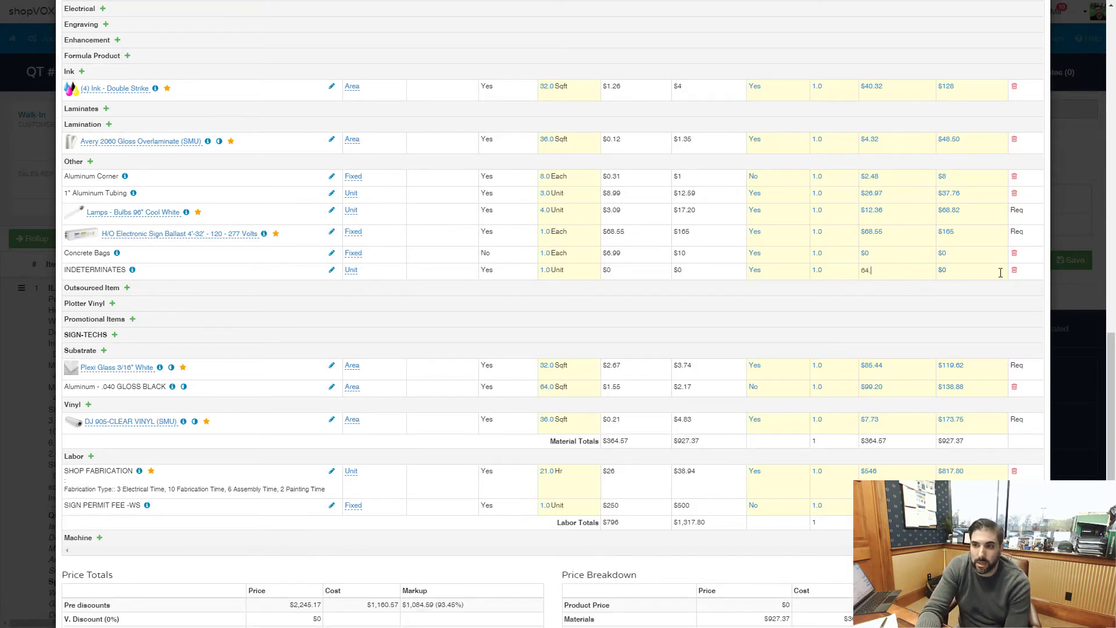
key(Return)
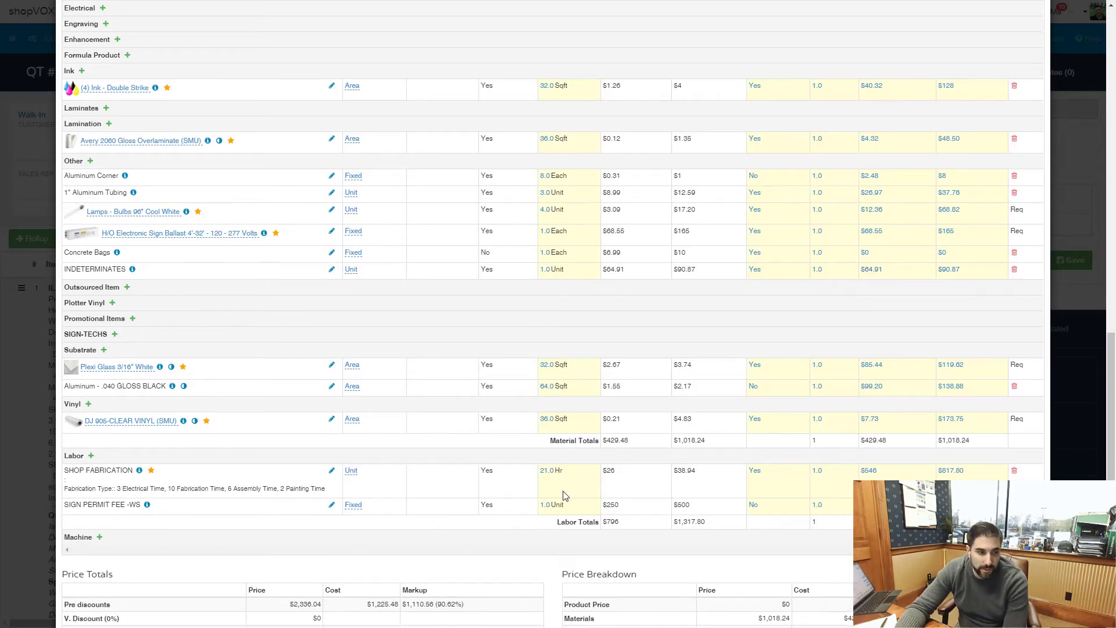
scroll(563, 496, down, 2)
scroll(808, 511, up, 3)
scroll(808, 510, down, 3)
key(Escape)
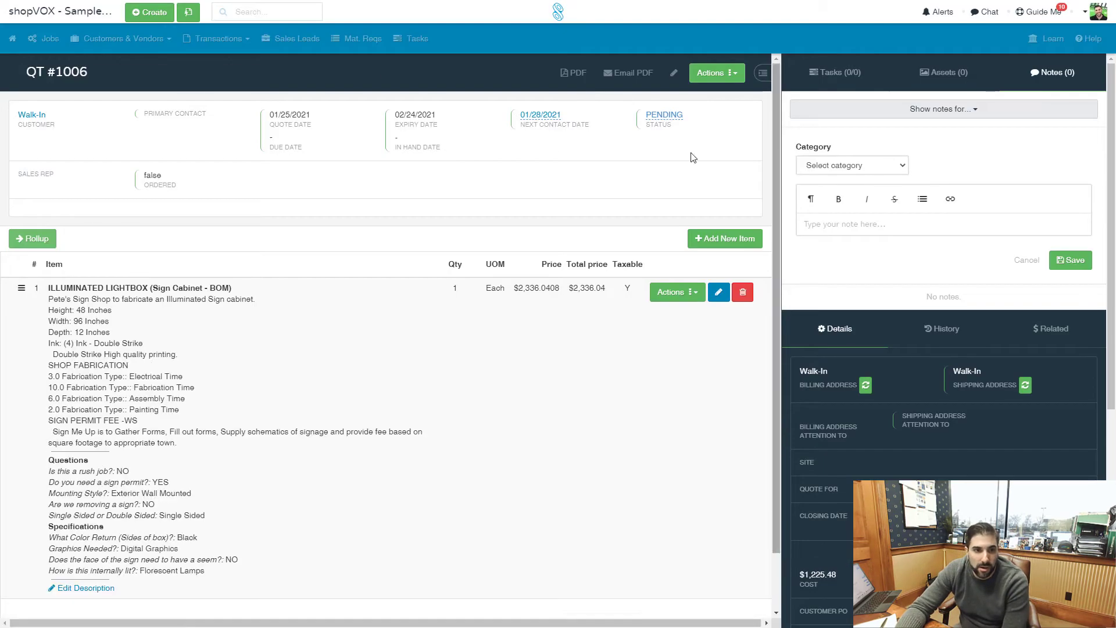
scroll(360, 332, down, 1)
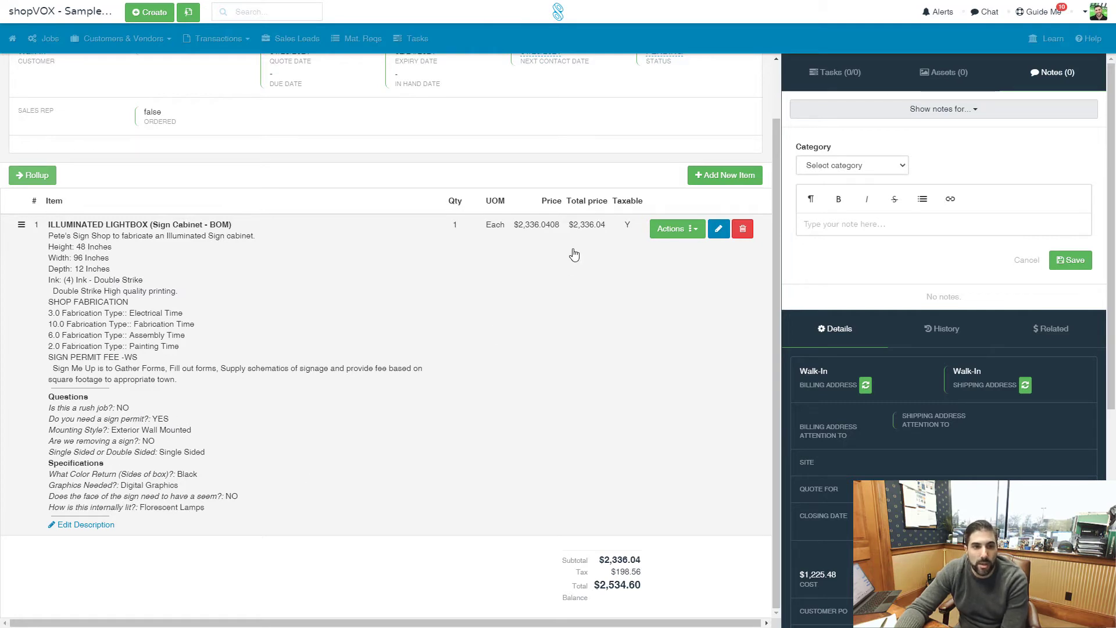
drag(574, 227, 604, 232)
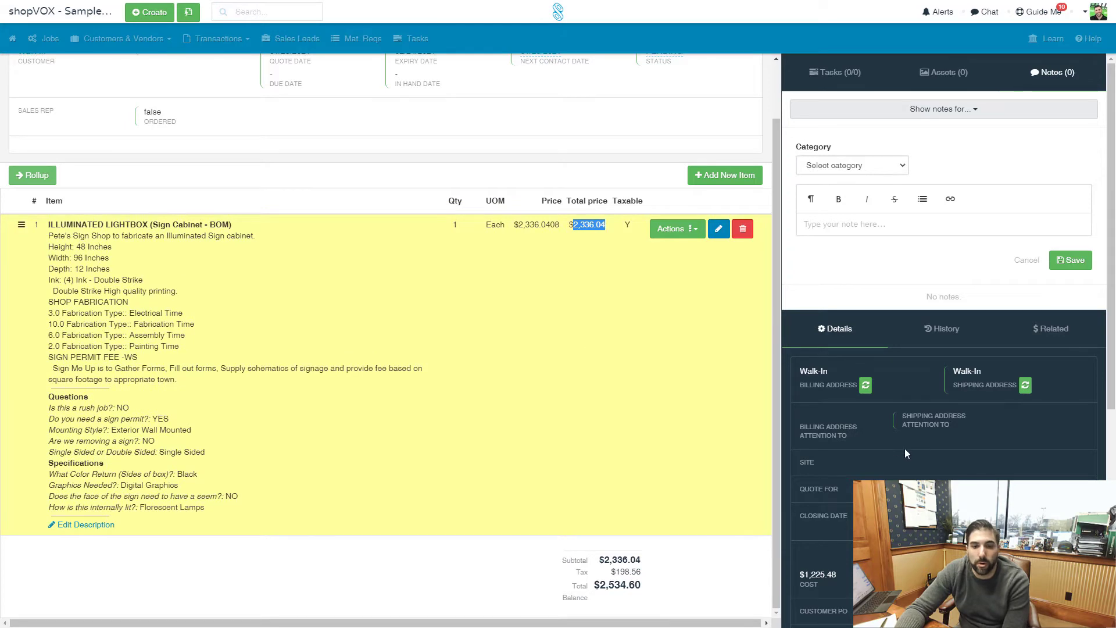
scroll(887, 336, down, 4)
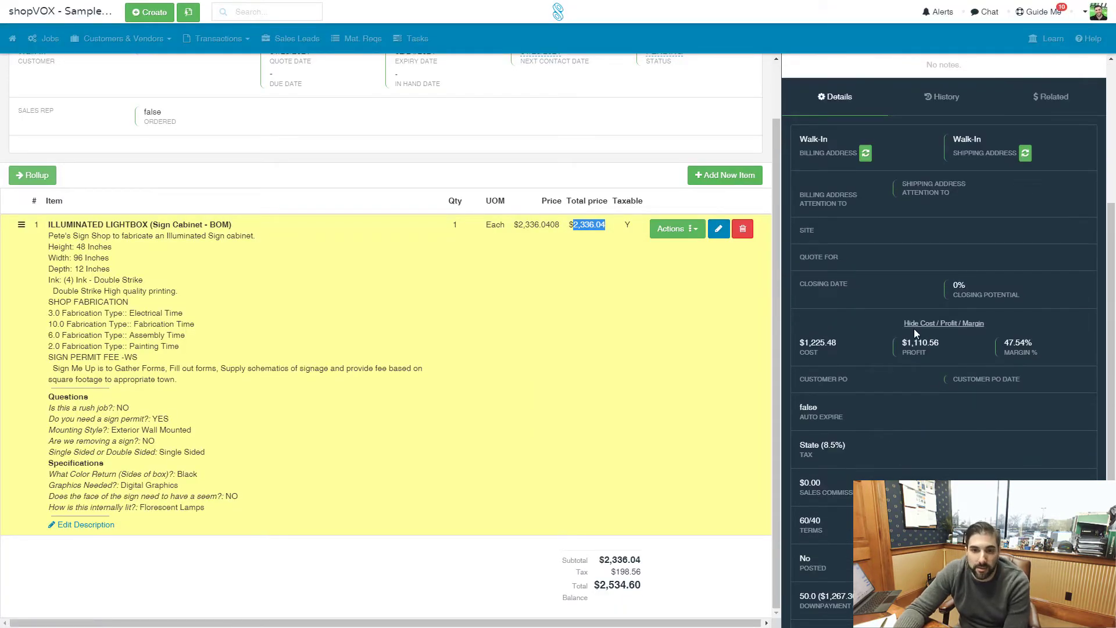
drag(795, 344, 832, 344)
drag(900, 345, 1043, 345)
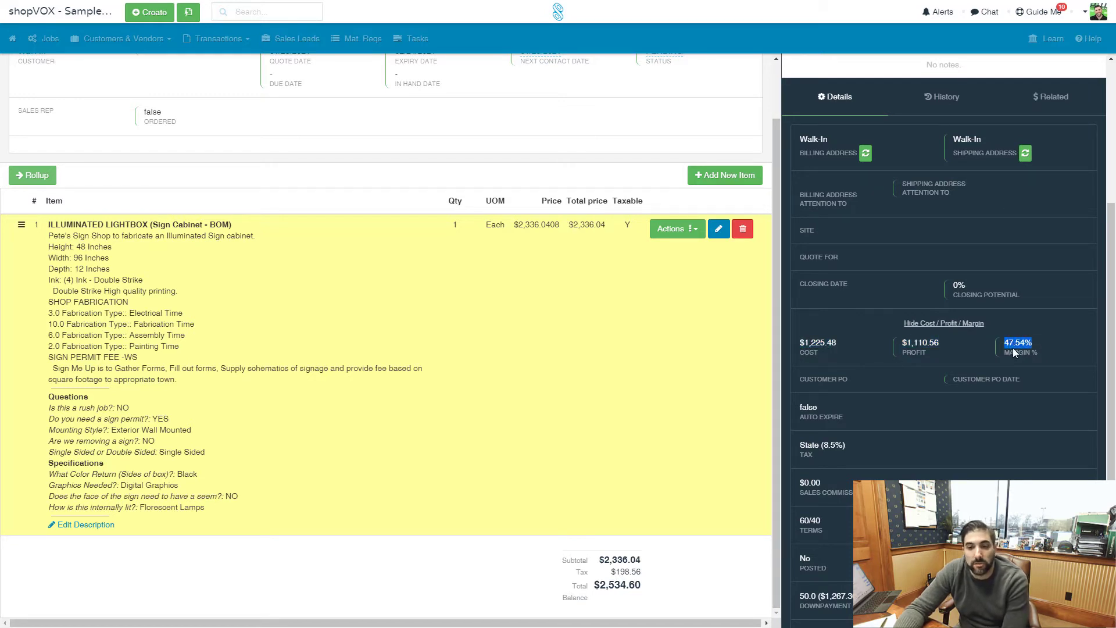
click(1050, 342)
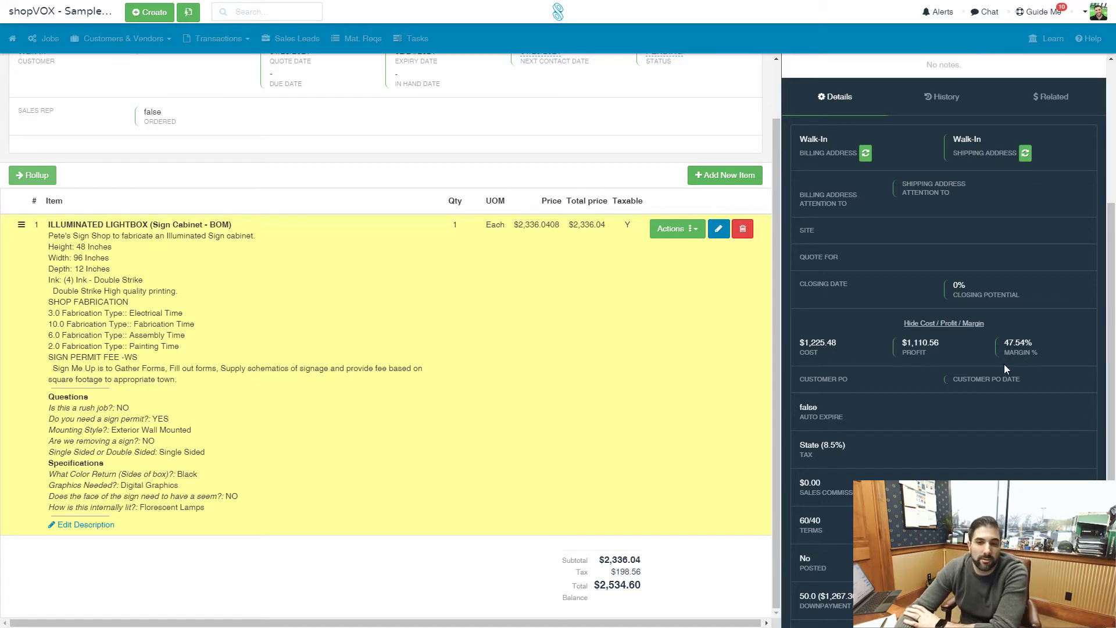
scroll(426, 475, up, 1)
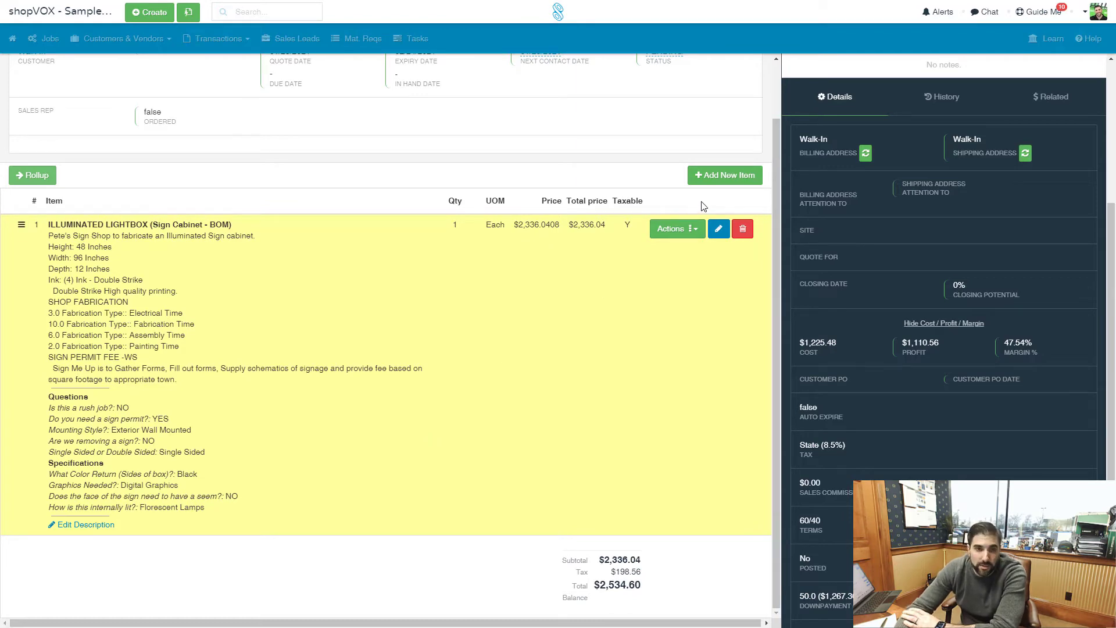
Add a new quote item by searching 'lightbox' and choosing ILLUMINATED LIGHTBOX (Sign Cabinet - Retail).
click(723, 175)
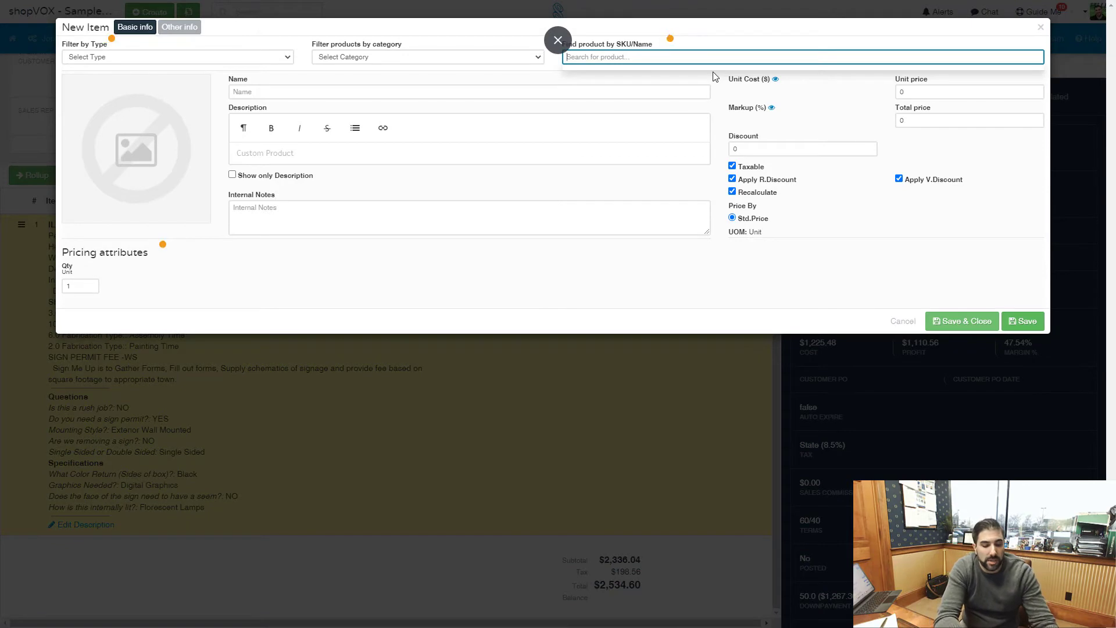
text(lightbox)
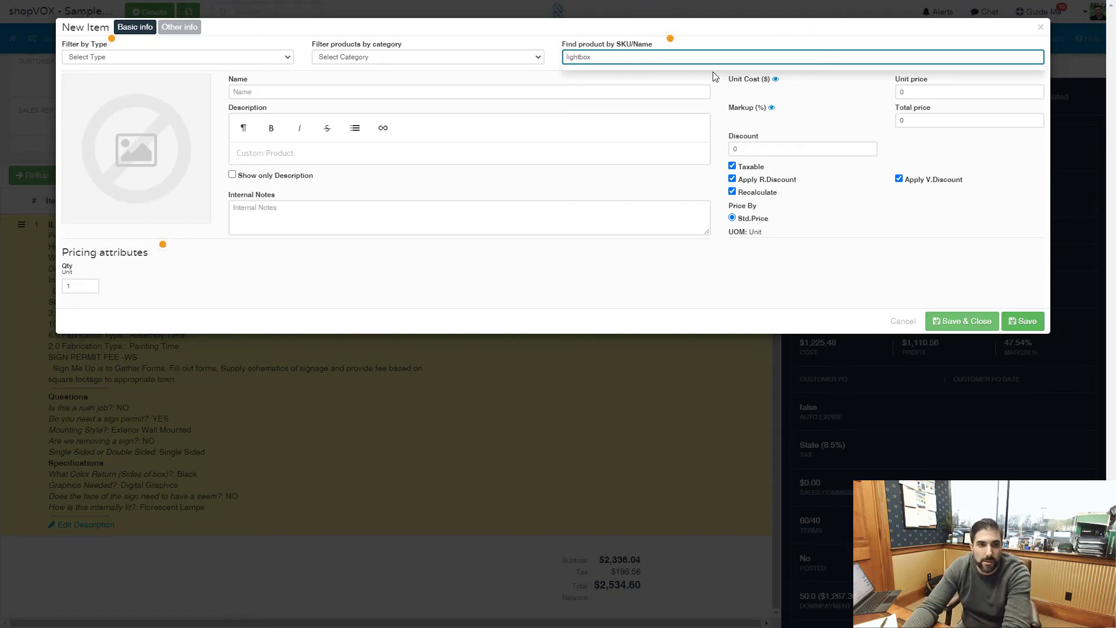
click(657, 93)
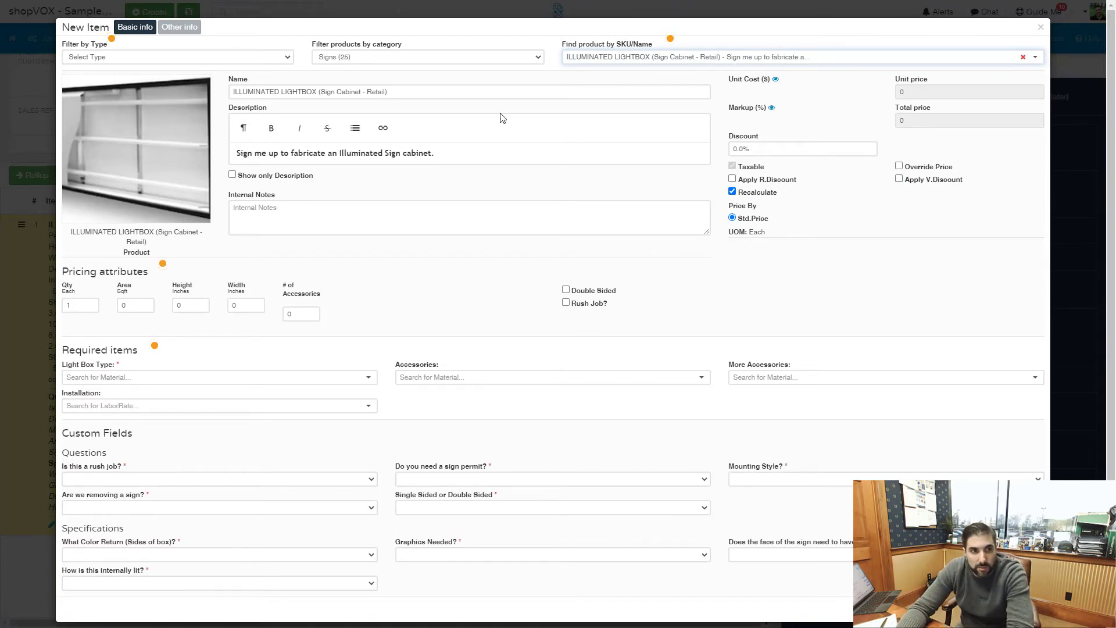
Replace 'Sign me up' in the item description with the customer's shop name.
drag(278, 154, 117, 159)
text(Pert)
key(BackSpace)
key(BackSpace)
text(te's Sign Shop)
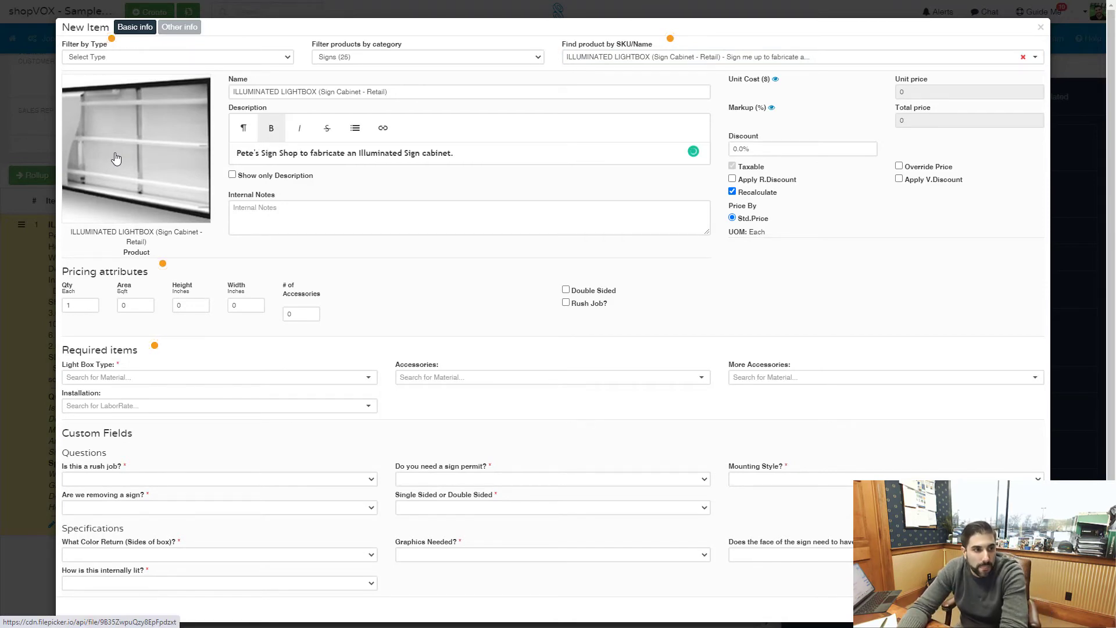
Set the item to Area 32 Sqft, Height 48 and Width 96 inches.
click(129, 306)
key(ctrl+a)
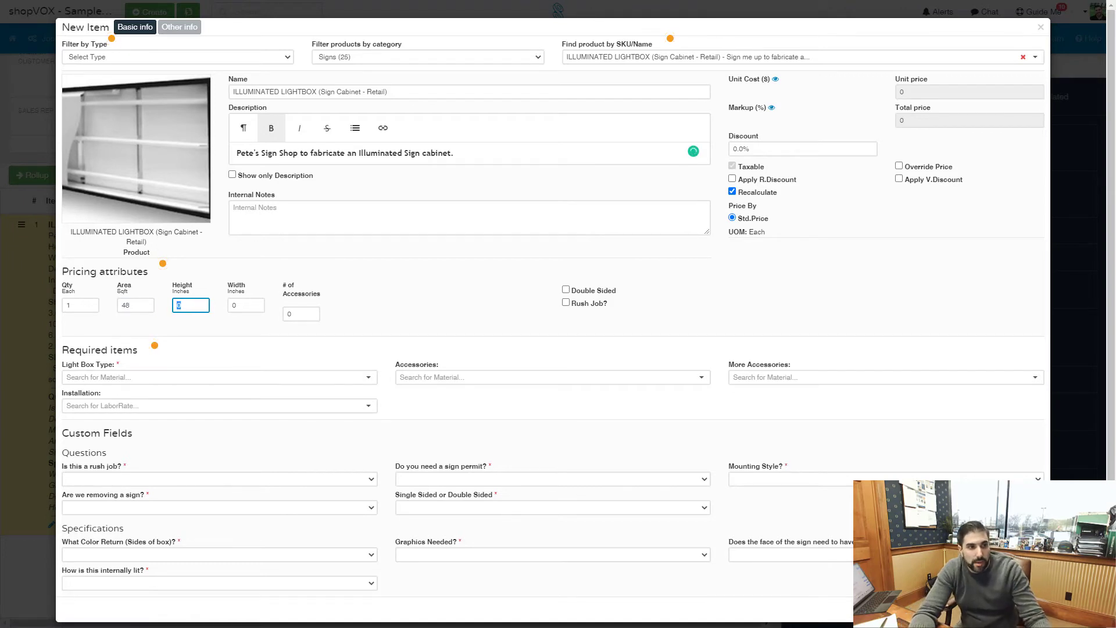
text(96)
key(shift+Tab)
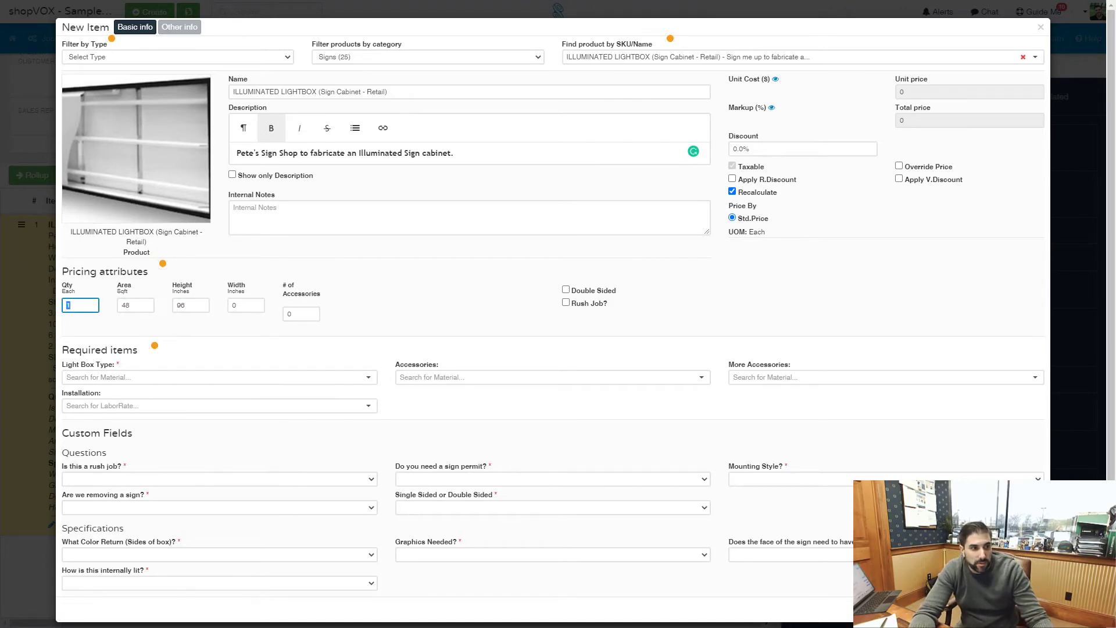
text(32)
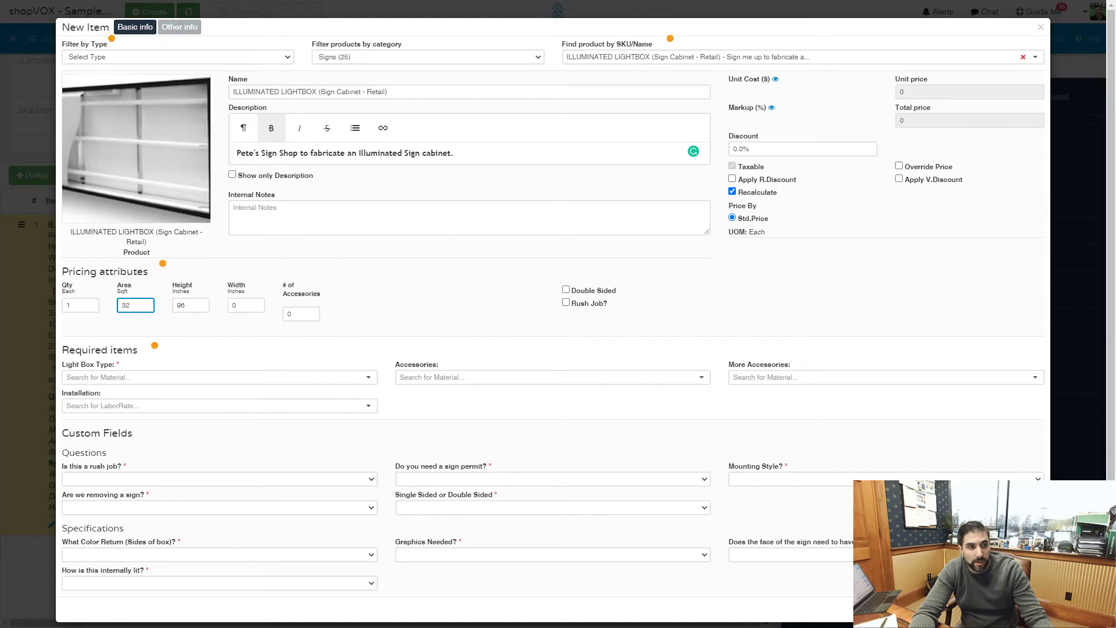
key(Tab)
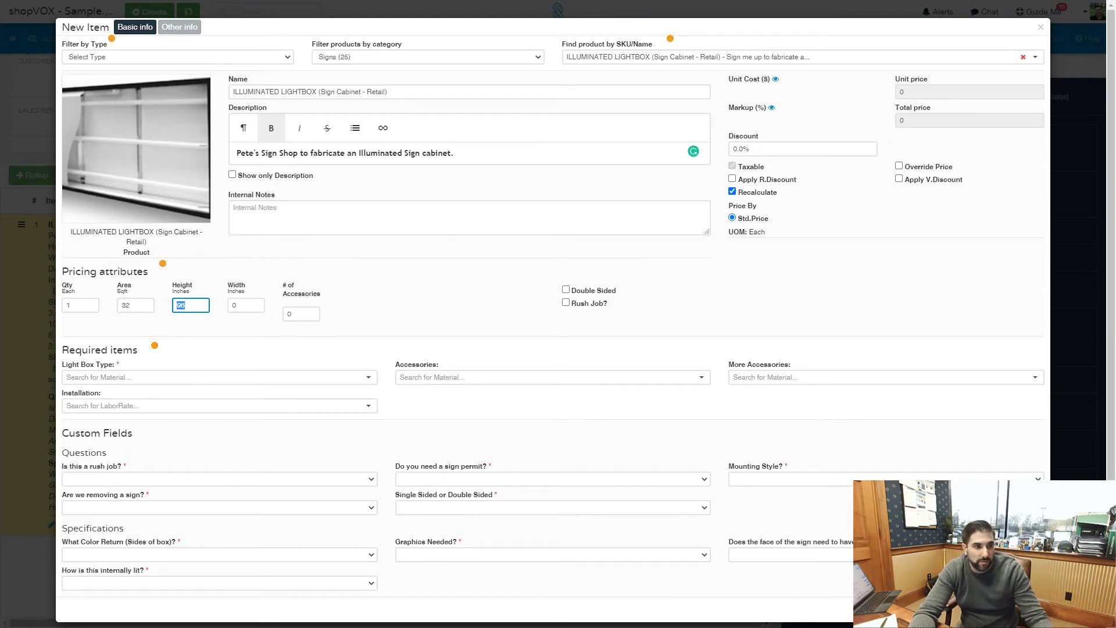
text(48)
key(Tab)
text(9)
key(Tab)
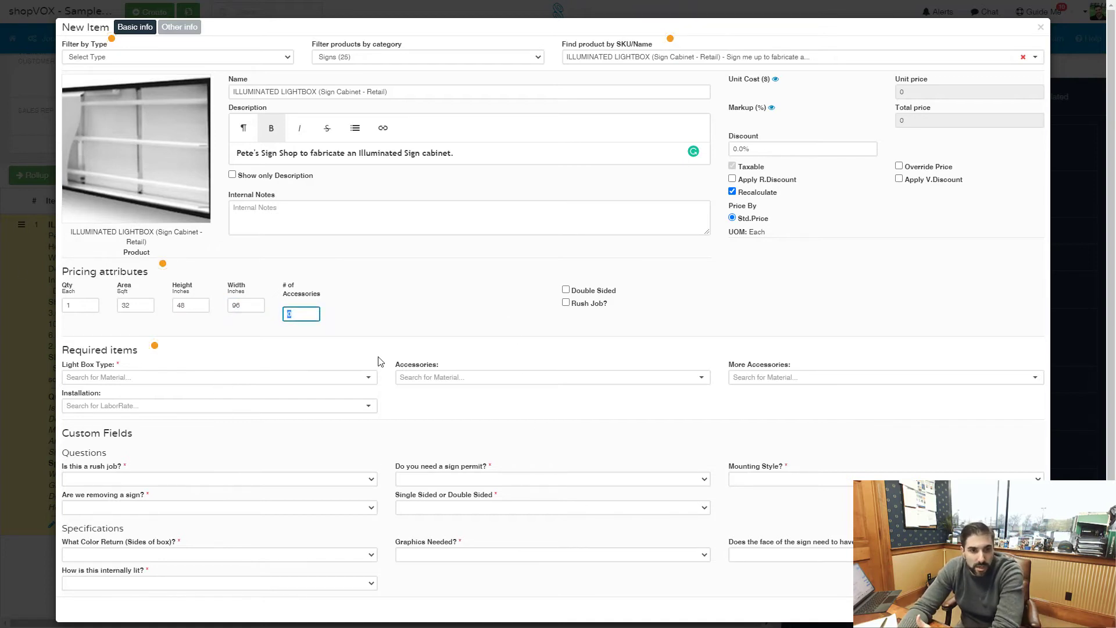
Set Light Box Type to Light box - Florescent Lamps and browse the accessory materials list.
click(219, 379)
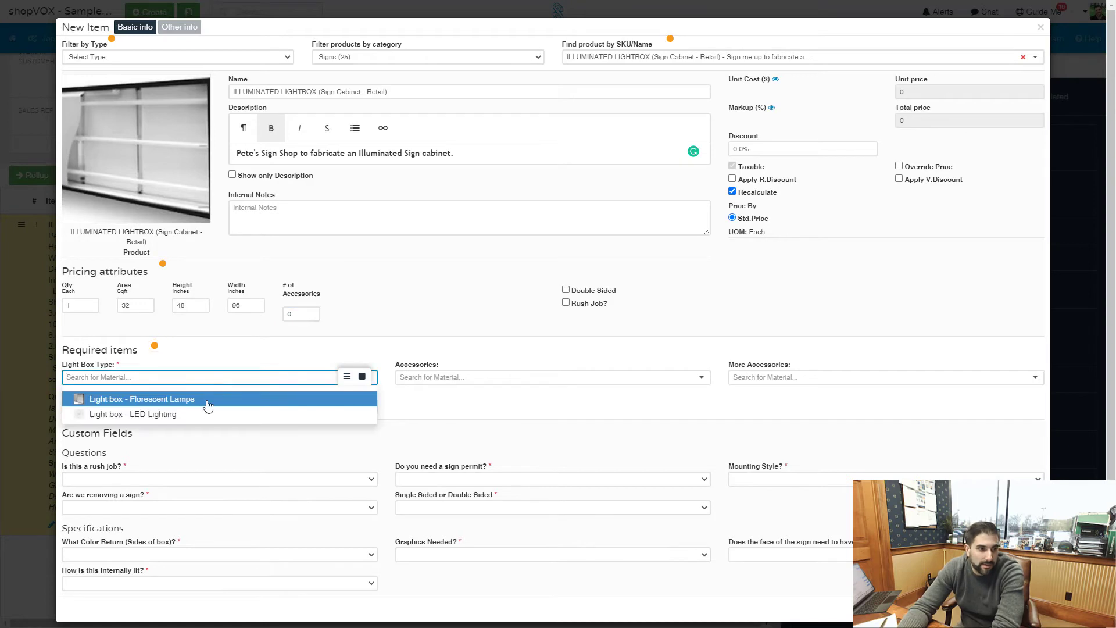
click(104, 403)
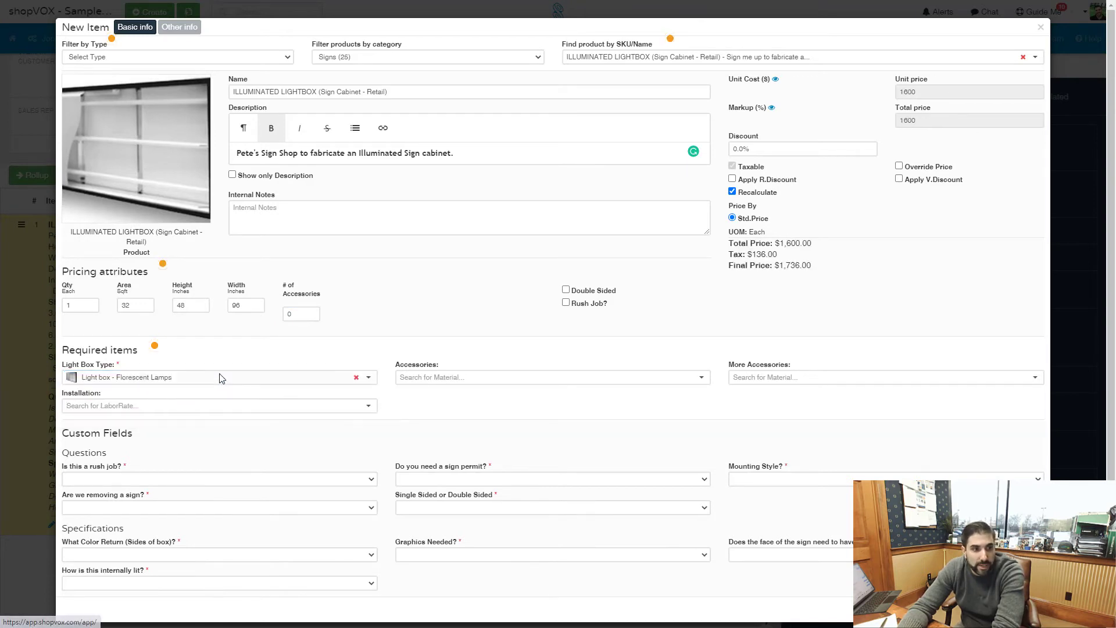
click(476, 379)
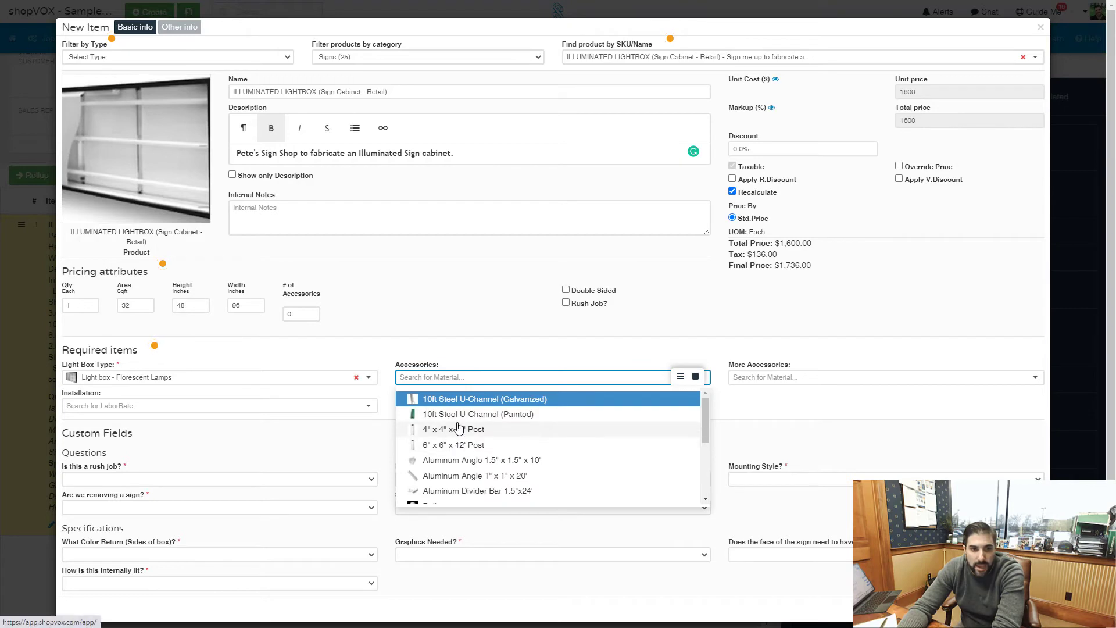
mouse_move(414, 405)
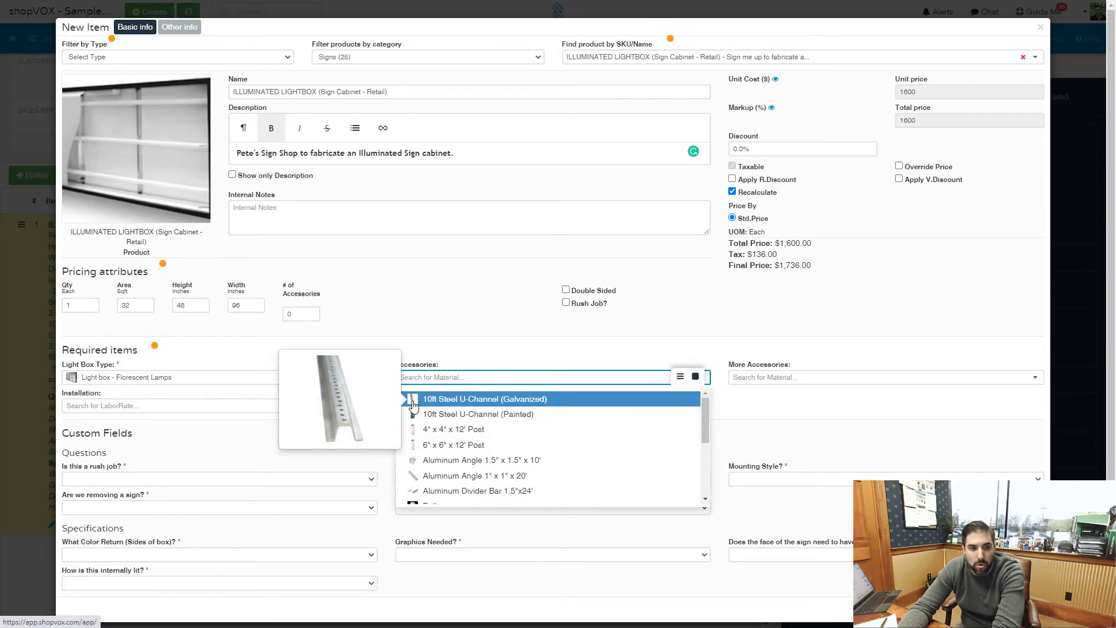
mouse_move(414, 481)
mouse_move(412, 430)
scroll(415, 439, down, 3)
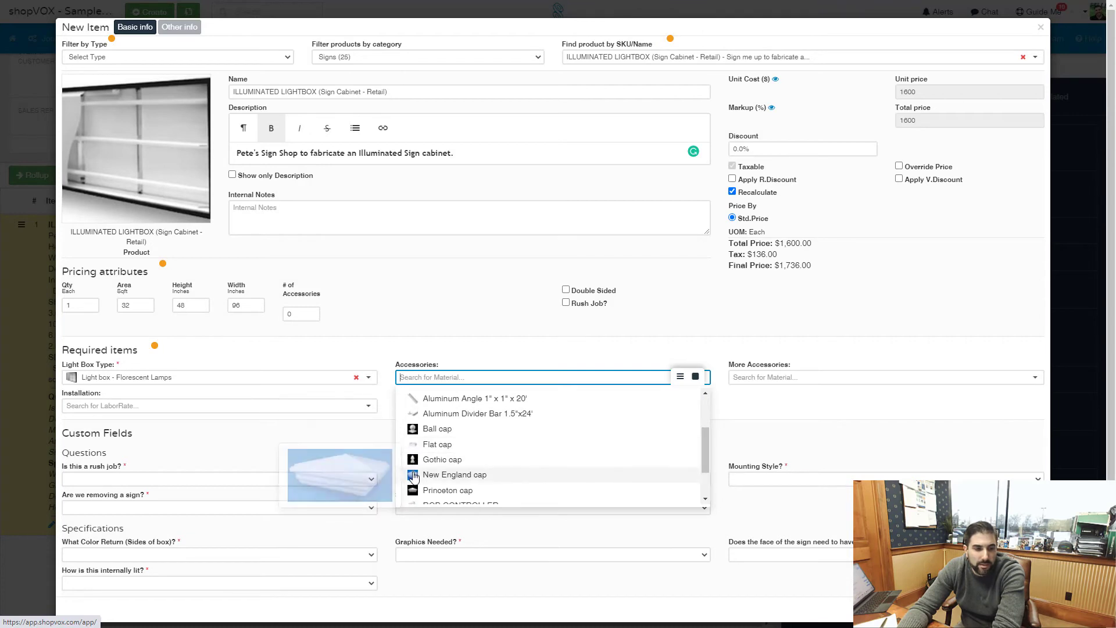
scroll(418, 474, down, 2)
mouse_move(413, 453)
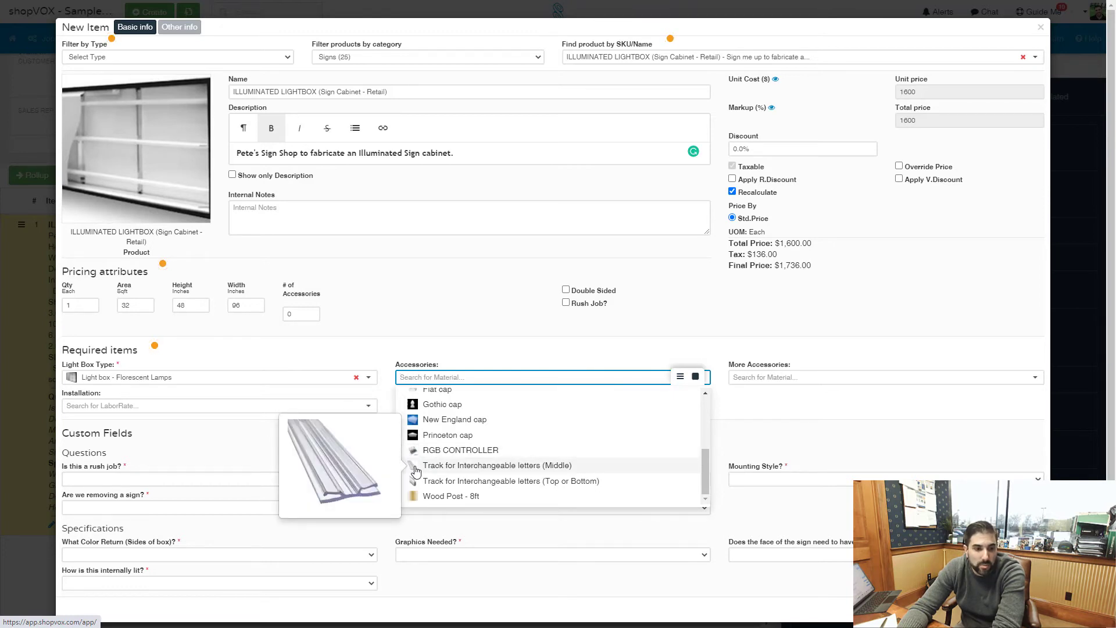
scroll(416, 470, down, 1)
scroll(414, 470, up, 1)
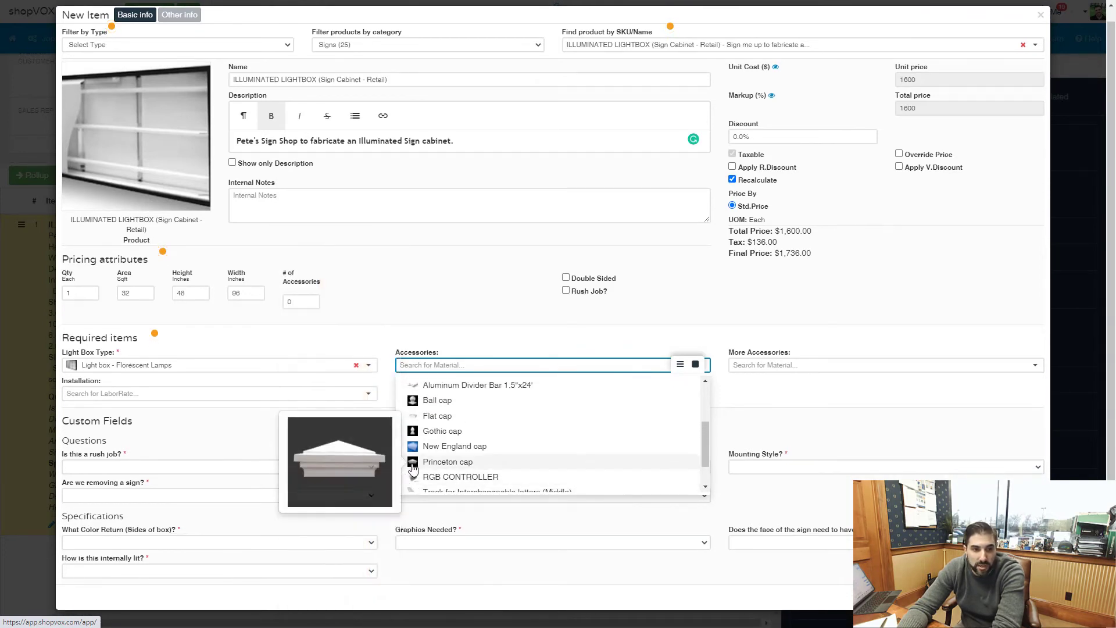
scroll(412, 468, up, 3)
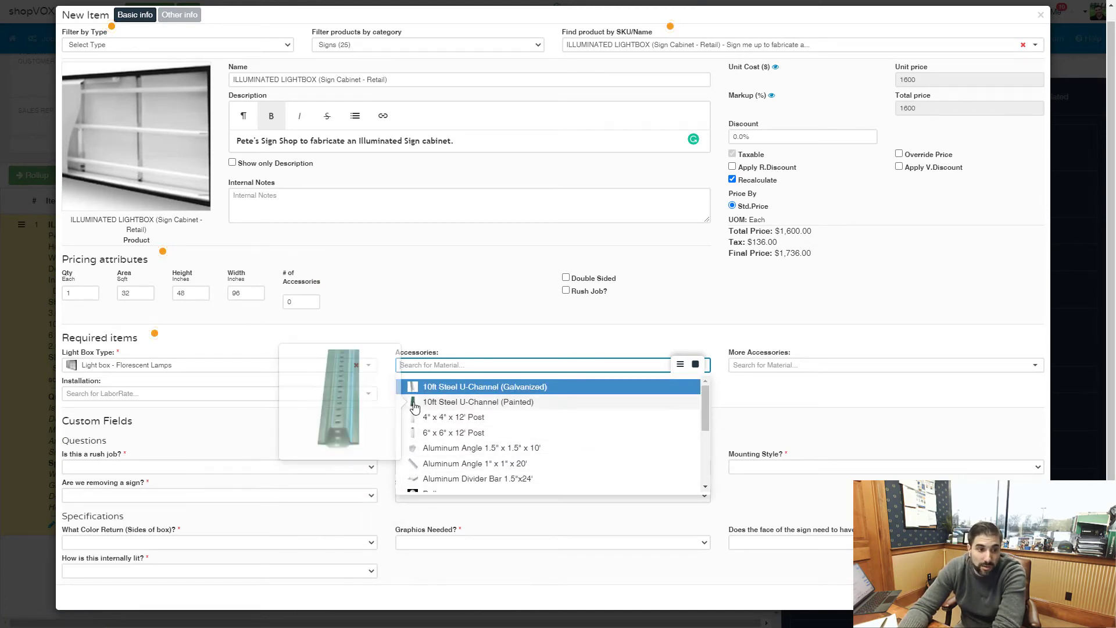
Choose 4" x 4" x 12' Post as the accessory and Ball cap as an additional accessory.
click(773, 367)
click(773, 366)
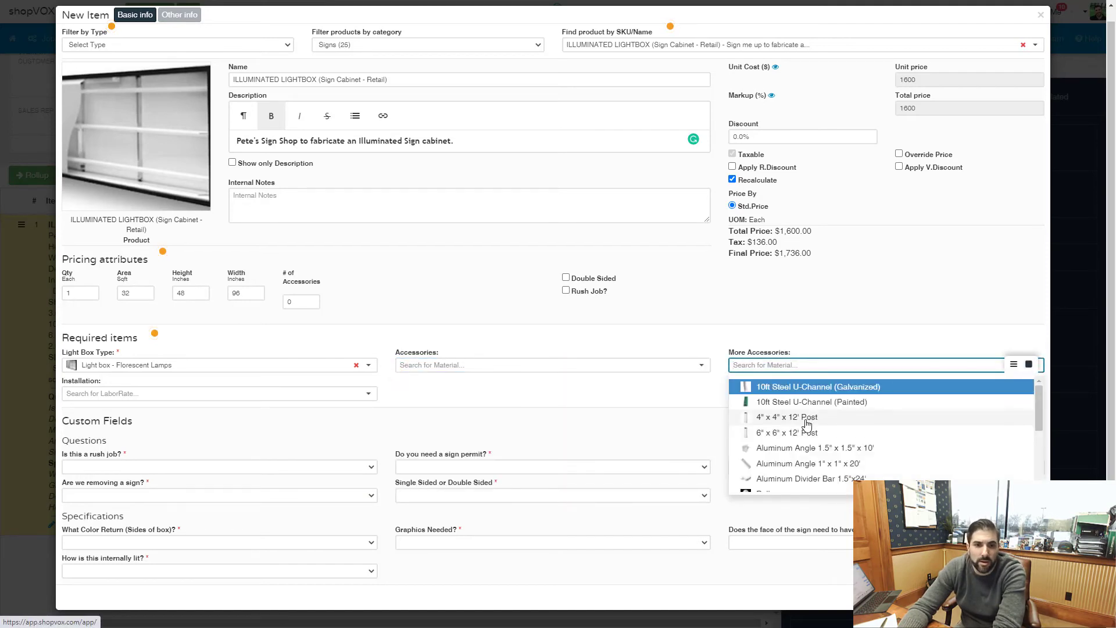
scroll(806, 425, down, 1)
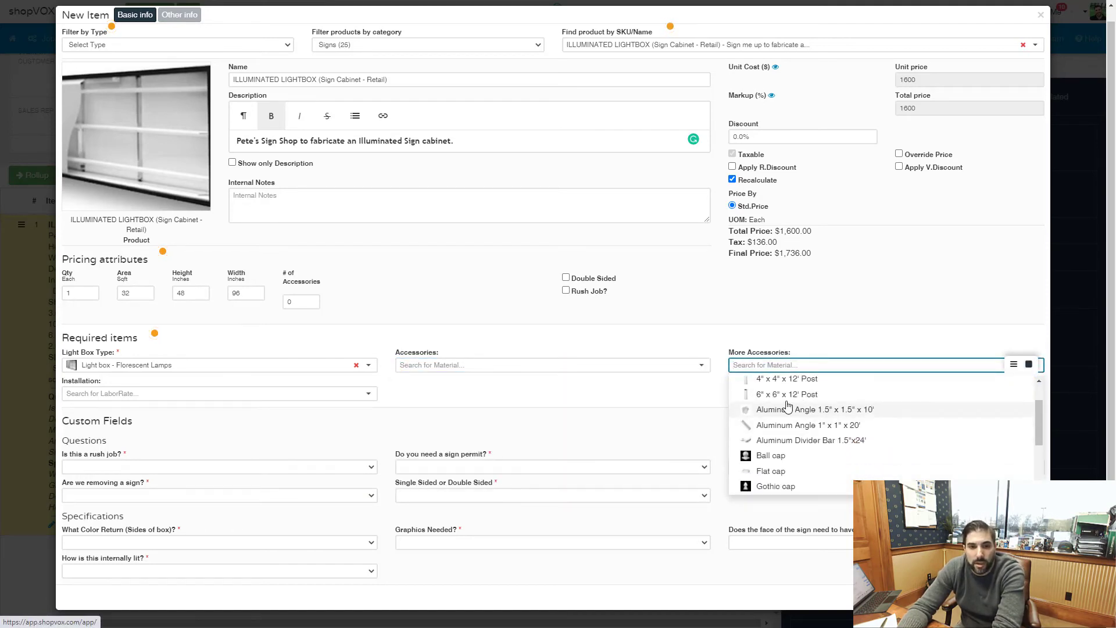
click(753, 358)
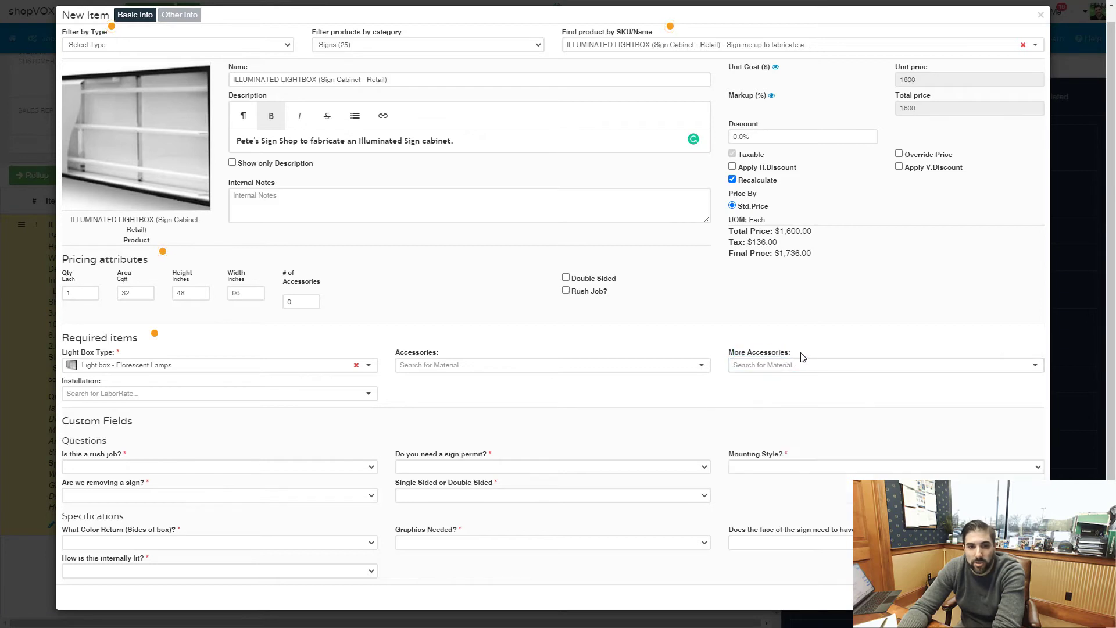
click(481, 374)
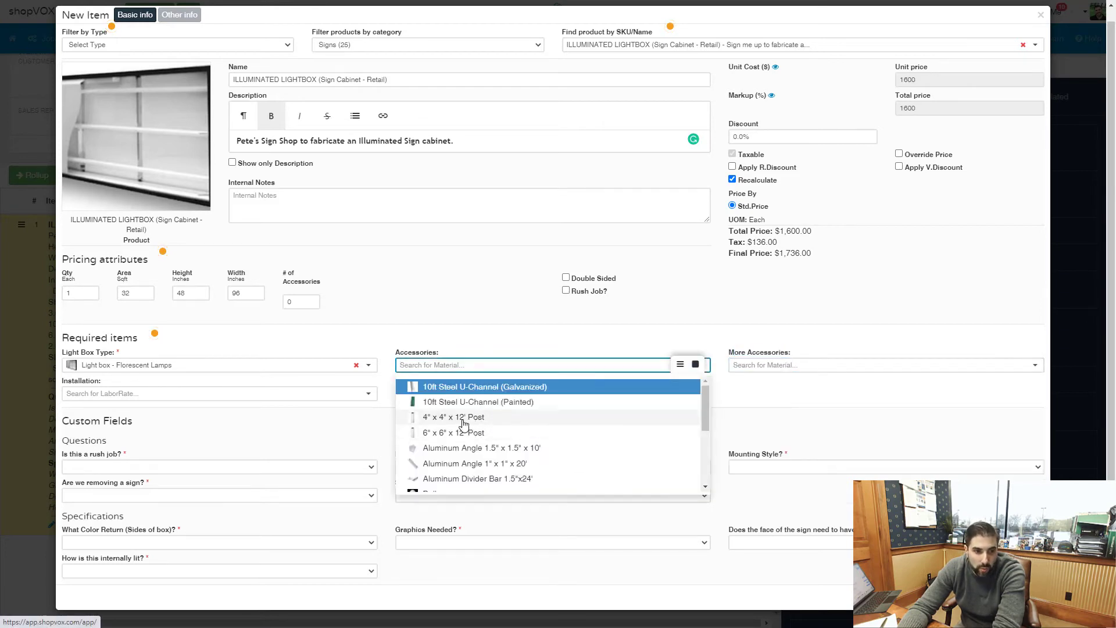
click(472, 429)
click(828, 365)
scroll(825, 424, down, 10)
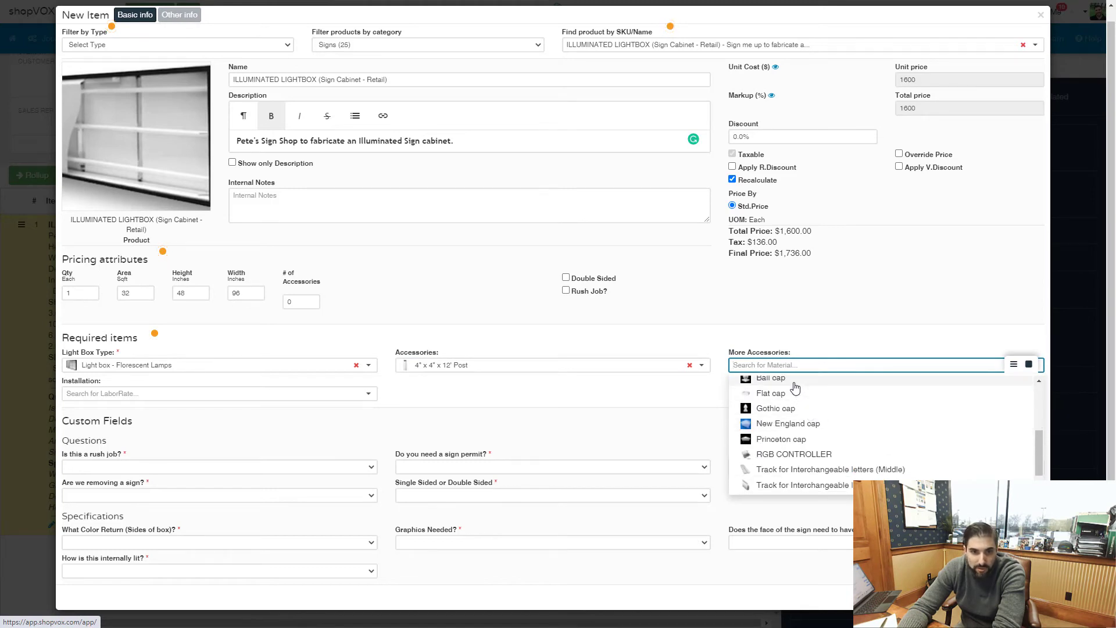
click(775, 379)
mouse_move(749, 365)
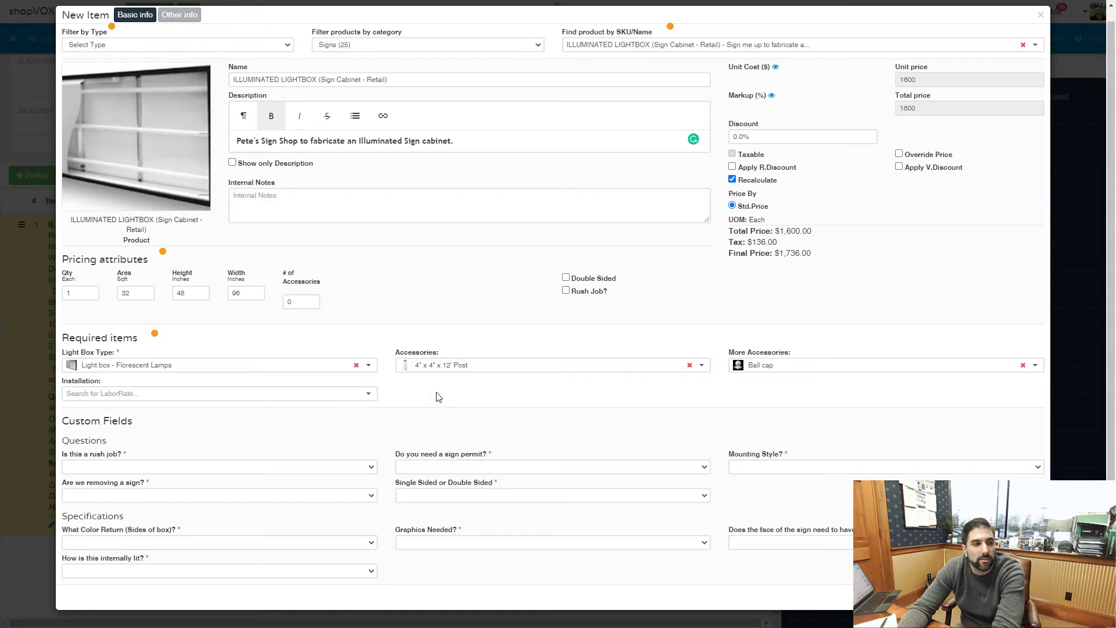
Answer Rush NO, Sign Permit YES and mounting style Exterior Wall Mounted.
click(164, 391)
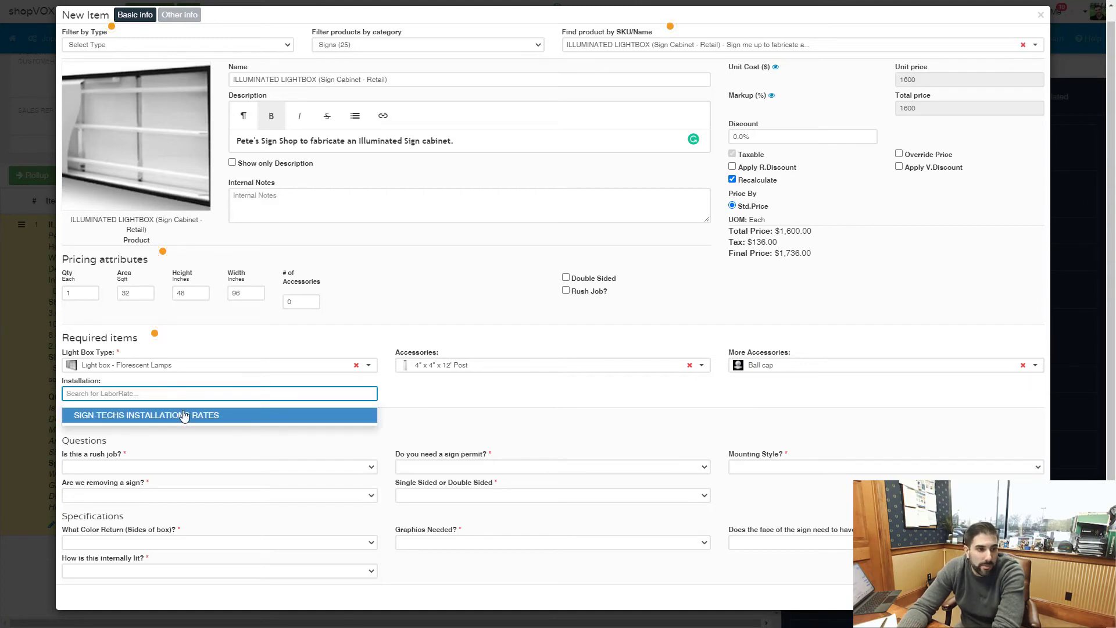
click(141, 393)
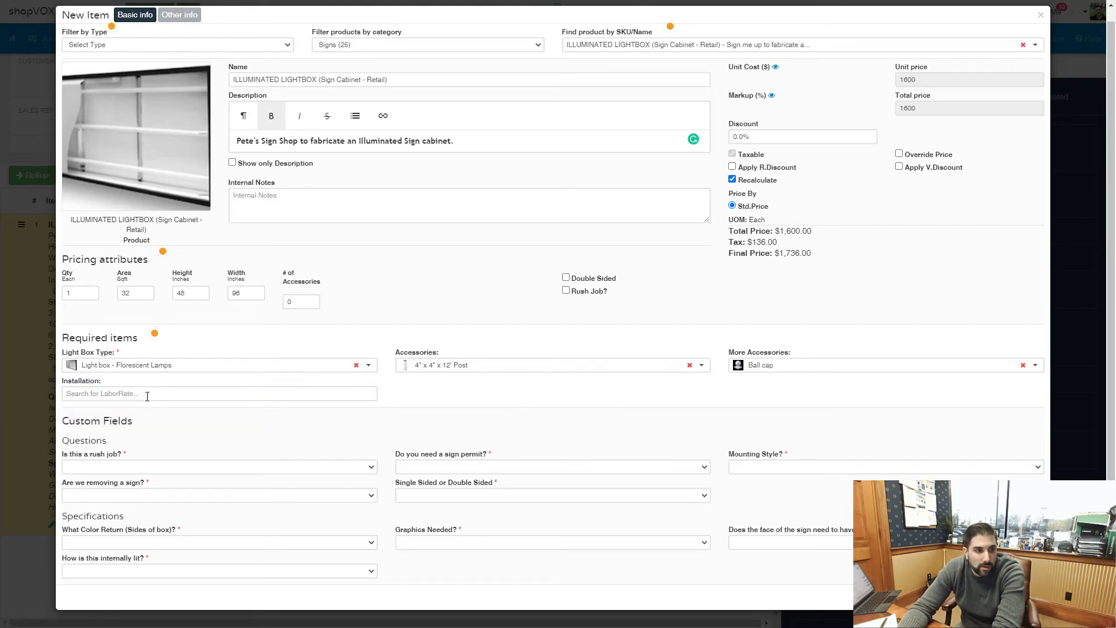
click(147, 393)
click(275, 414)
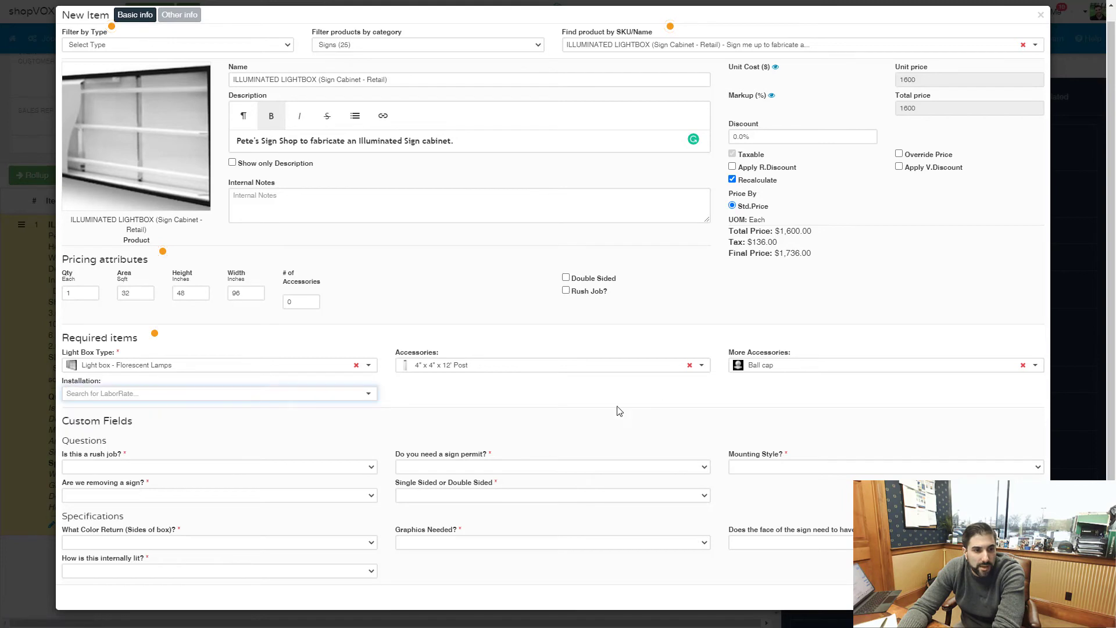
click(122, 467)
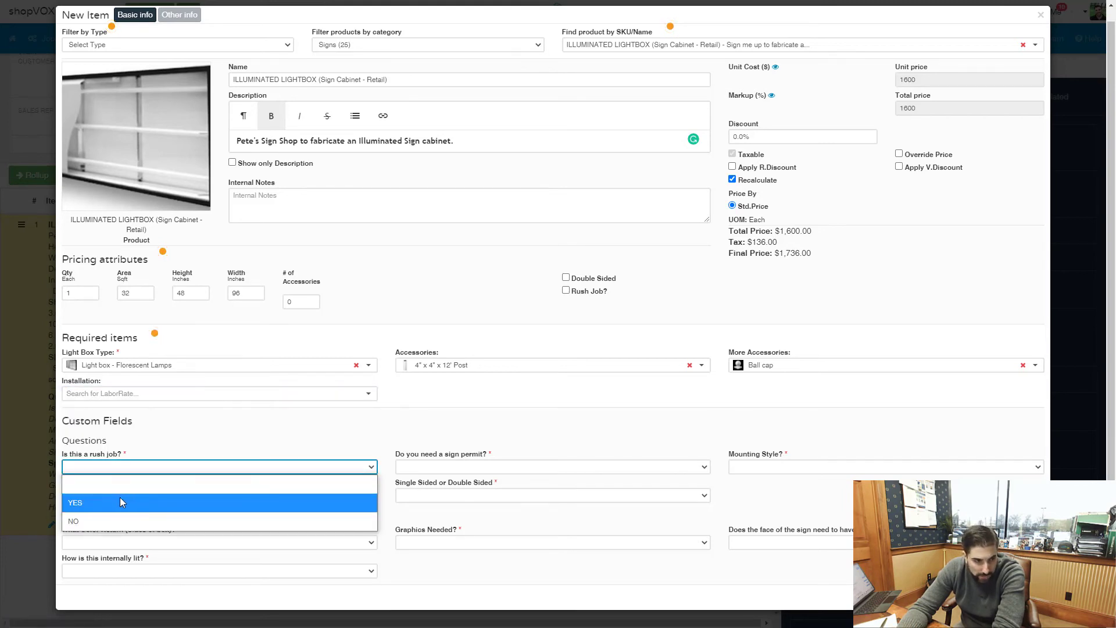
click(124, 518)
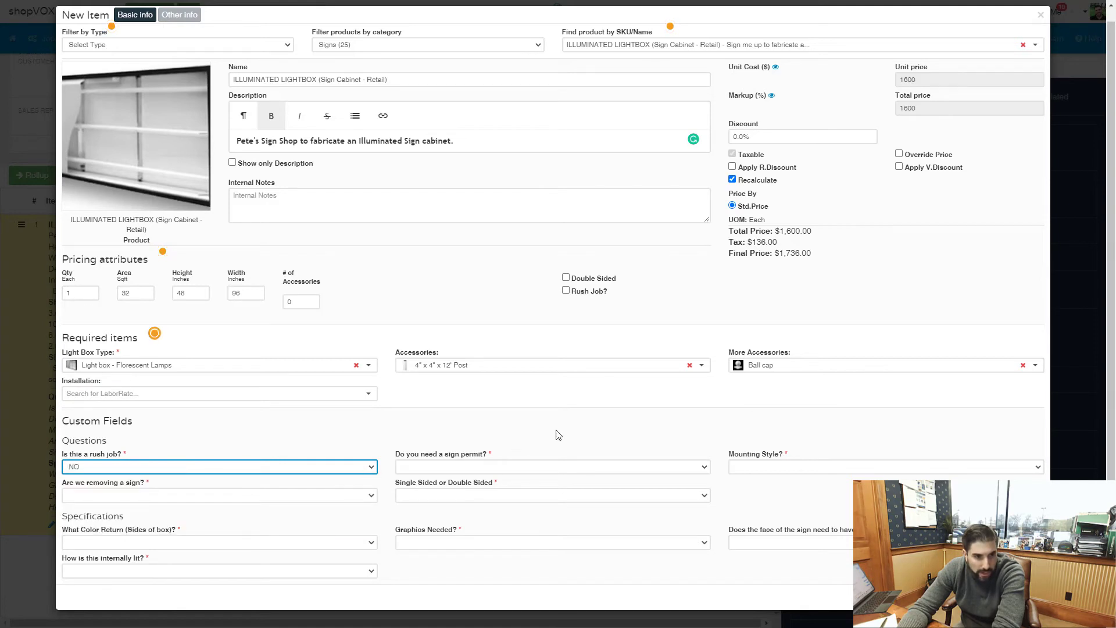
click(500, 470)
click(490, 501)
click(845, 464)
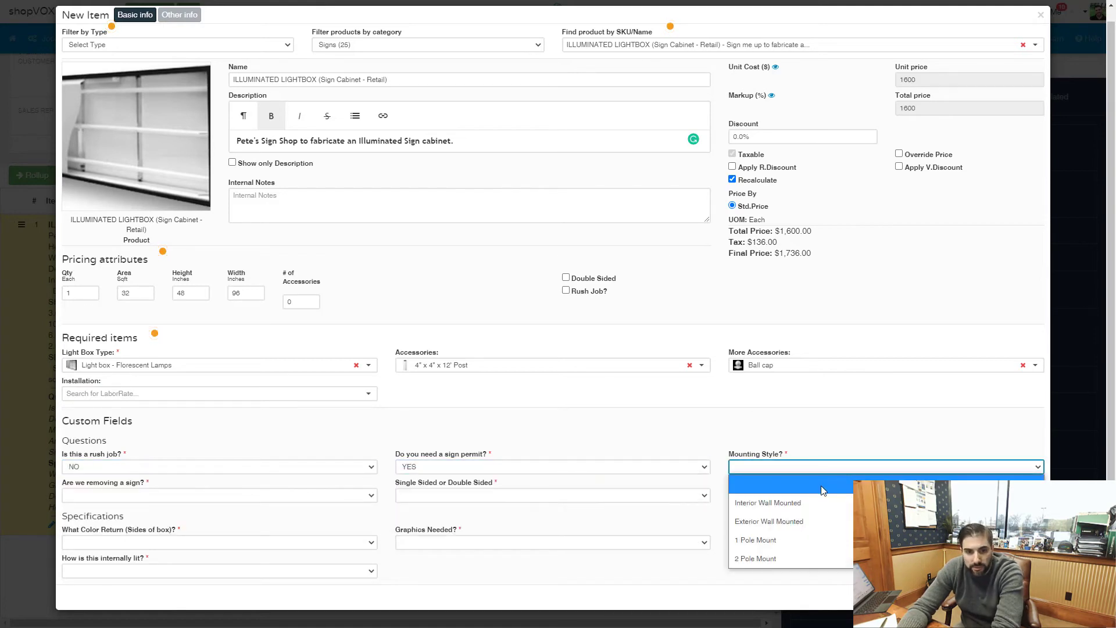
click(769, 521)
Answer Removing NO, Single Sided, Black return, Digital Graphics, Face seam NO and Florescent Lamps lighting.
click(267, 496)
click(193, 544)
click(482, 495)
click(511, 530)
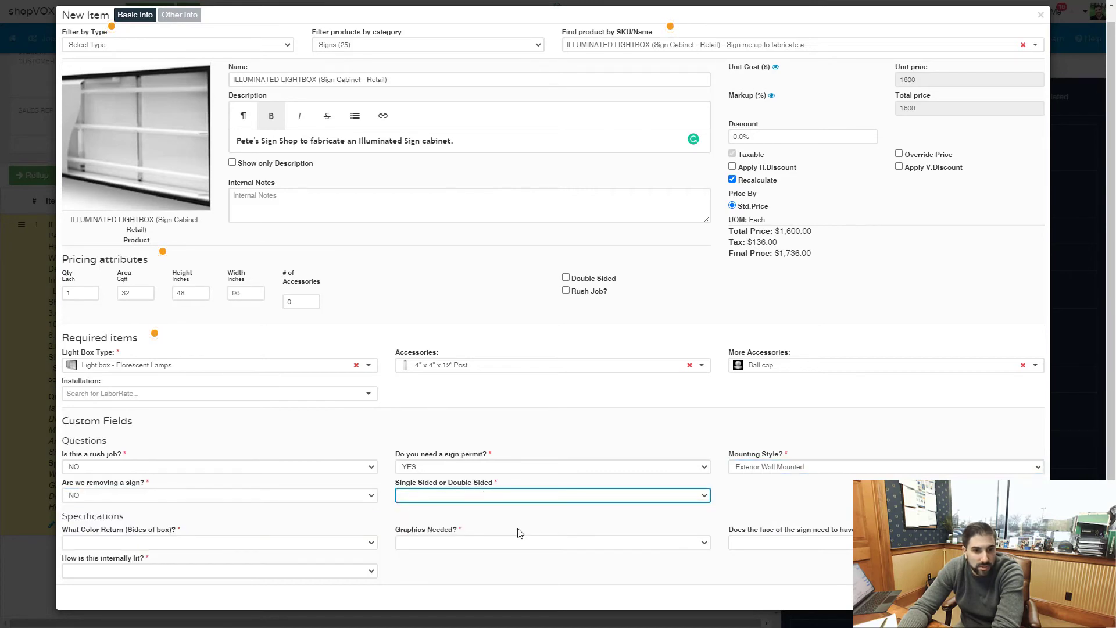
click(111, 542)
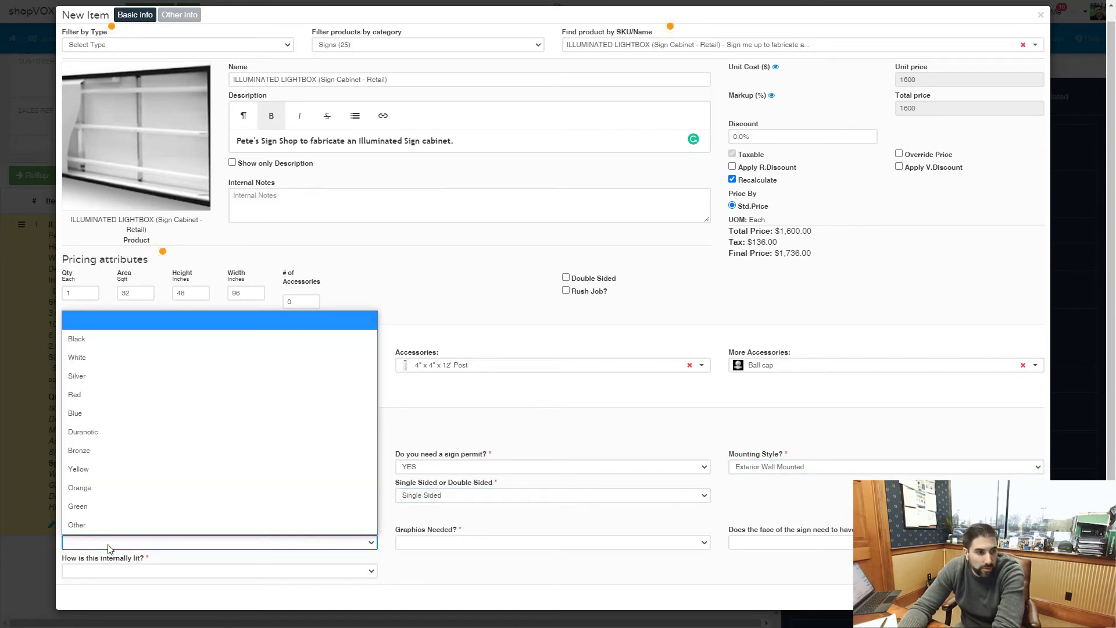
click(180, 336)
click(472, 543)
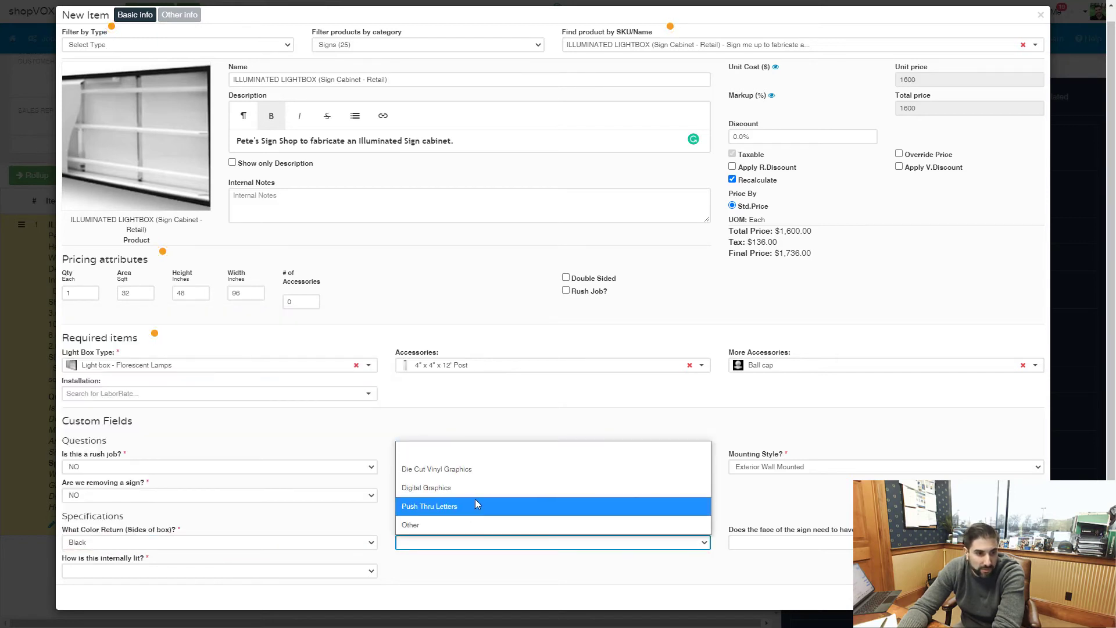
click(478, 487)
click(814, 542)
click(801, 528)
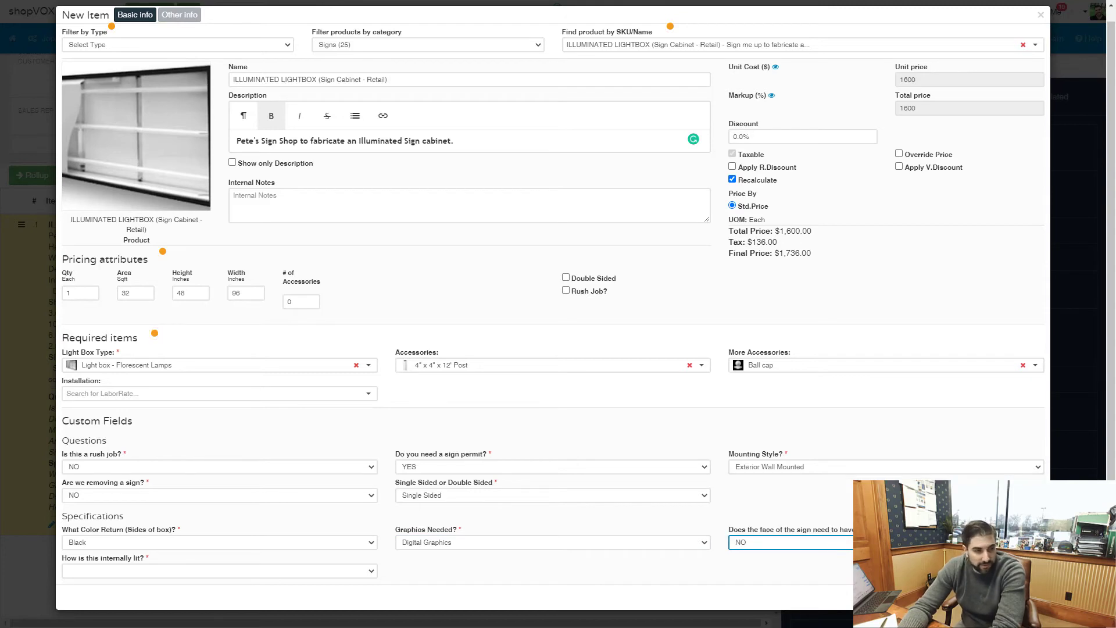
click(132, 559)
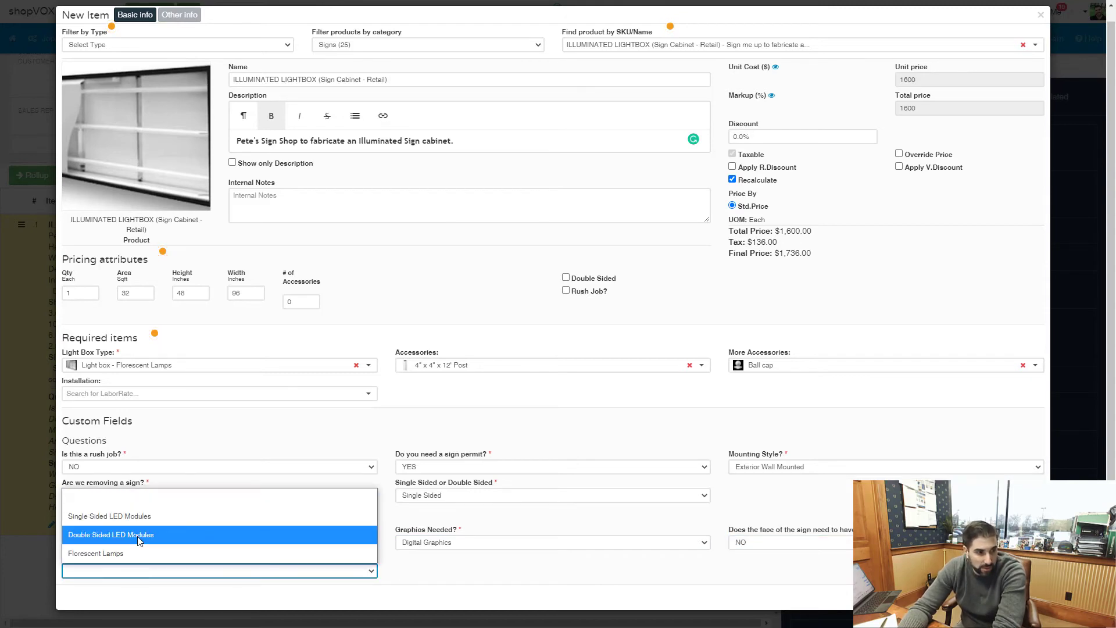
click(138, 550)
click(256, 519)
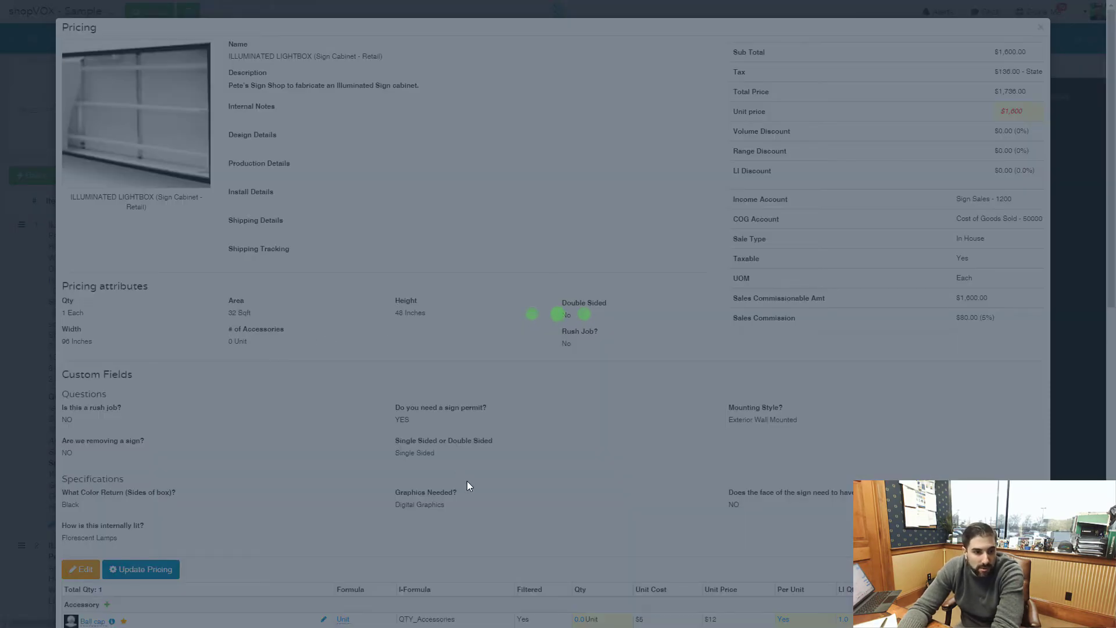
Scroll the retail lightbox pricing breakdown to the materials table showing the $1,600 light box.
scroll(470, 485, down, 10)
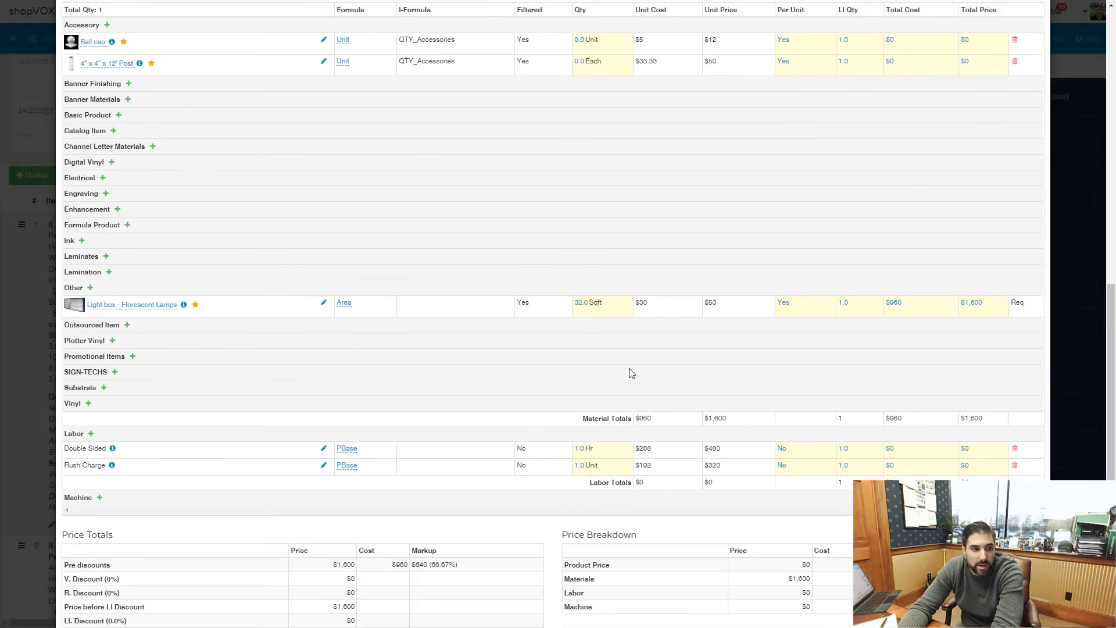
scroll(632, 373, down, 1)
scroll(620, 385, up, 4)
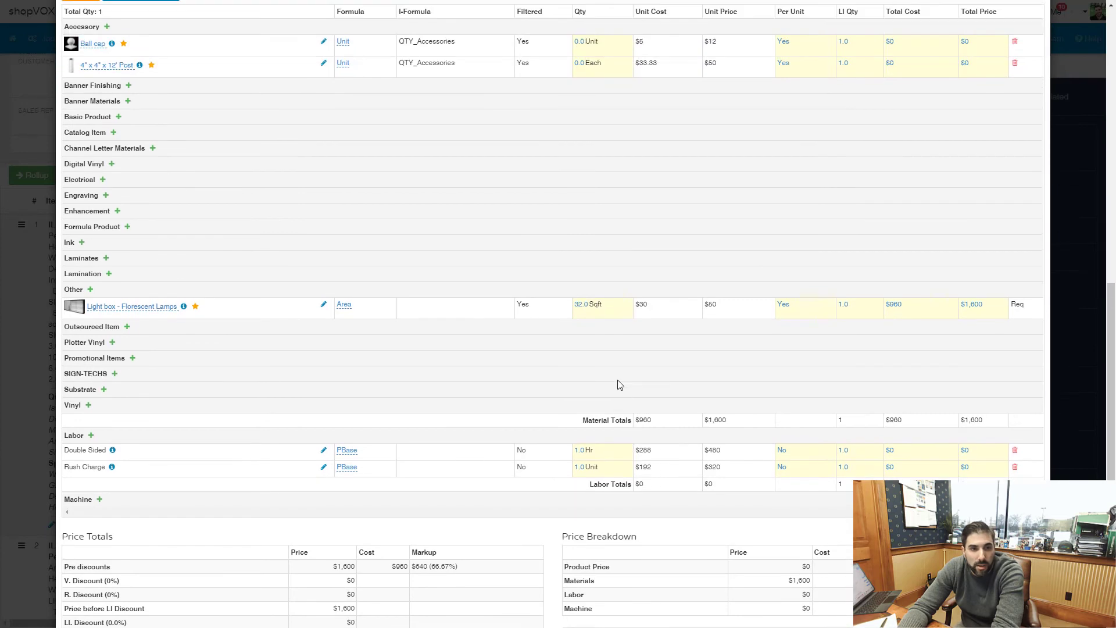
scroll(622, 302, up, 1)
scroll(621, 336, down, 3)
scroll(619, 354, up, 2)
scroll(617, 362, down, 1)
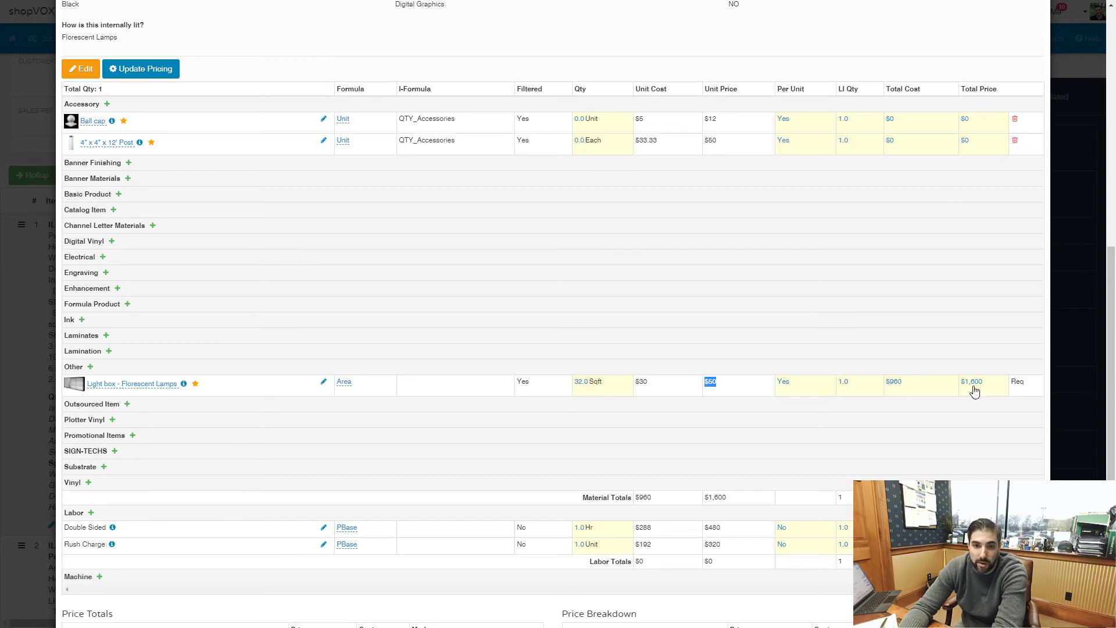
click(895, 388)
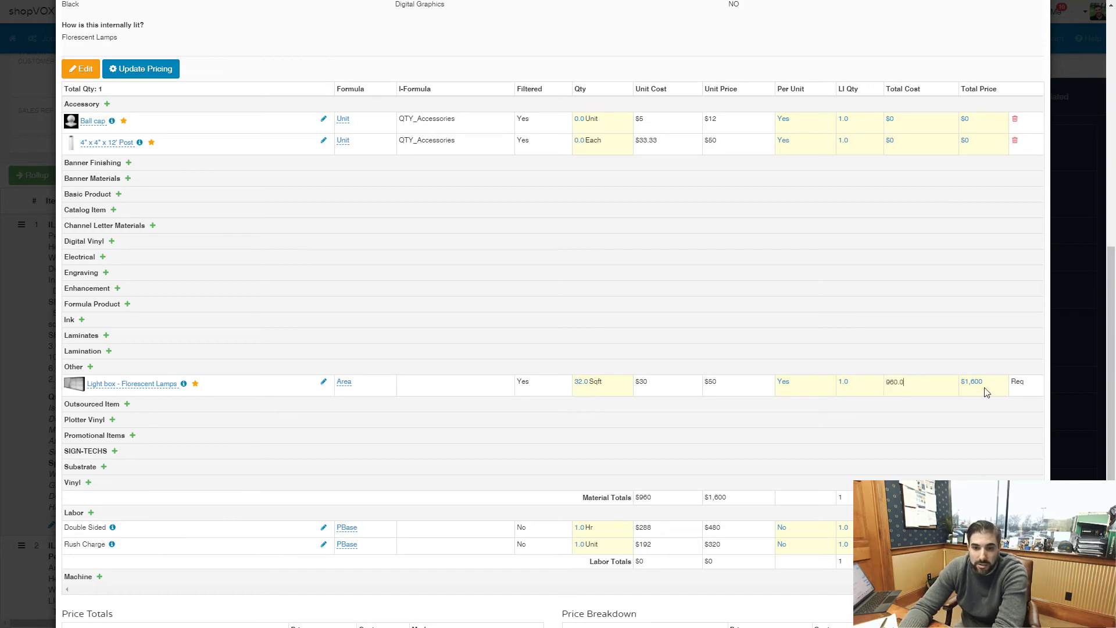
drag(985, 391, 960, 392)
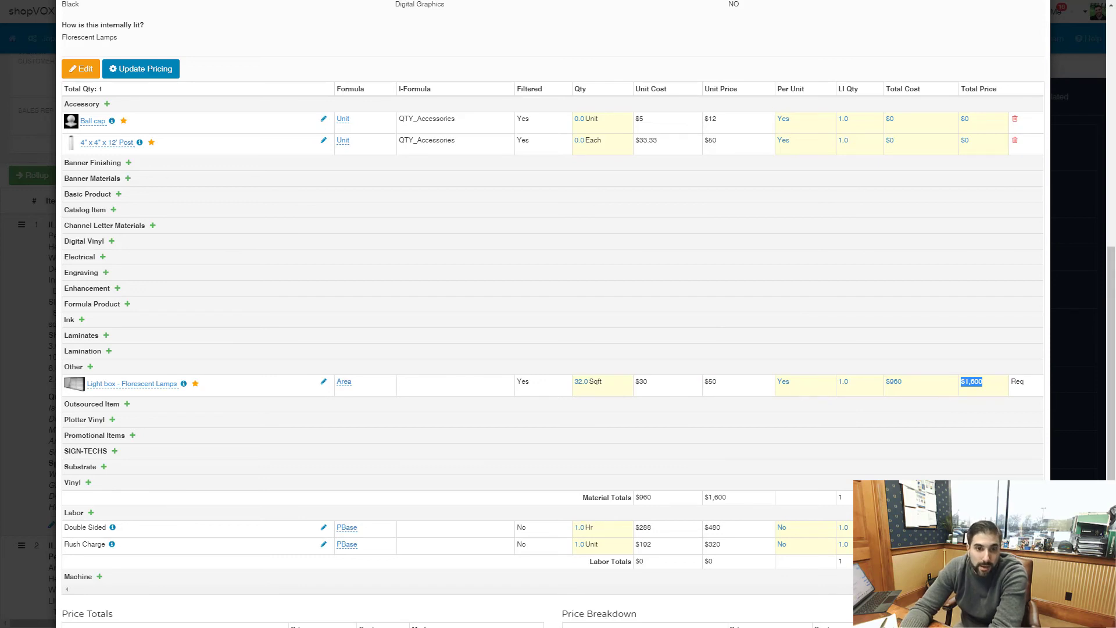
drag(708, 383, 713, 384)
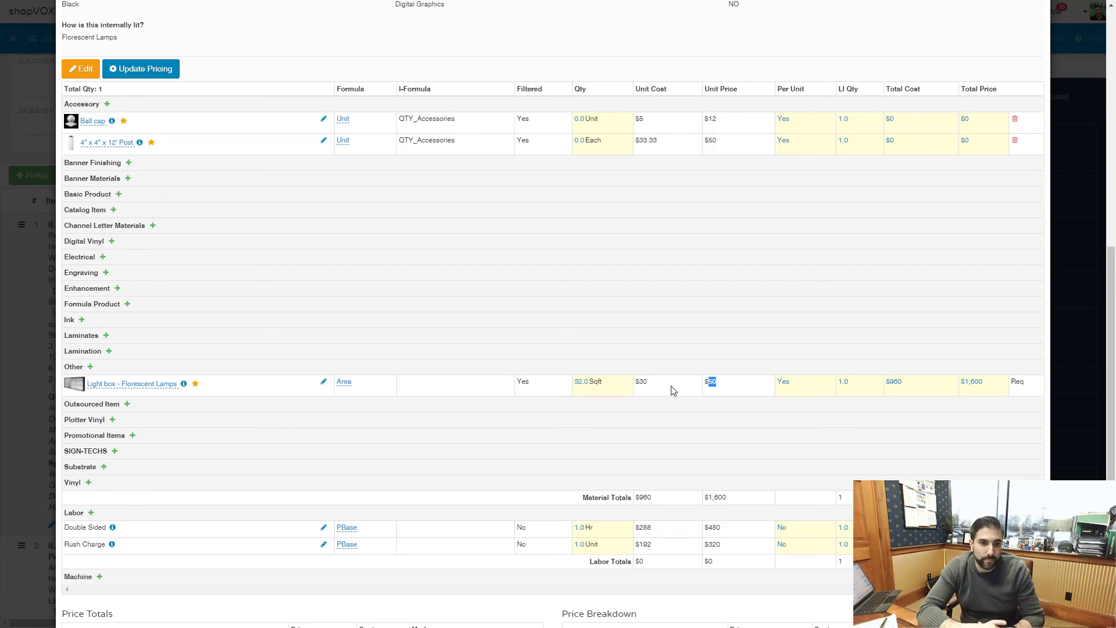
scroll(737, 473, down, 3)
scroll(583, 479, up, 4)
scroll(588, 485, up, 2)
scroll(589, 486, down, 2)
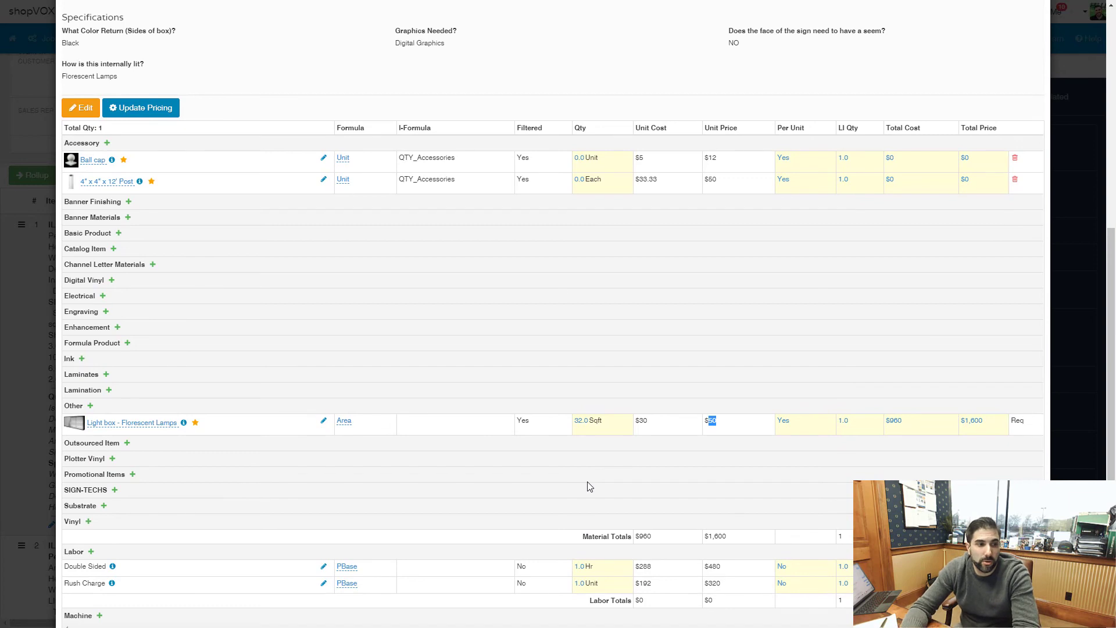
scroll(128, 366, down, 1)
scroll(128, 366, down, 1)
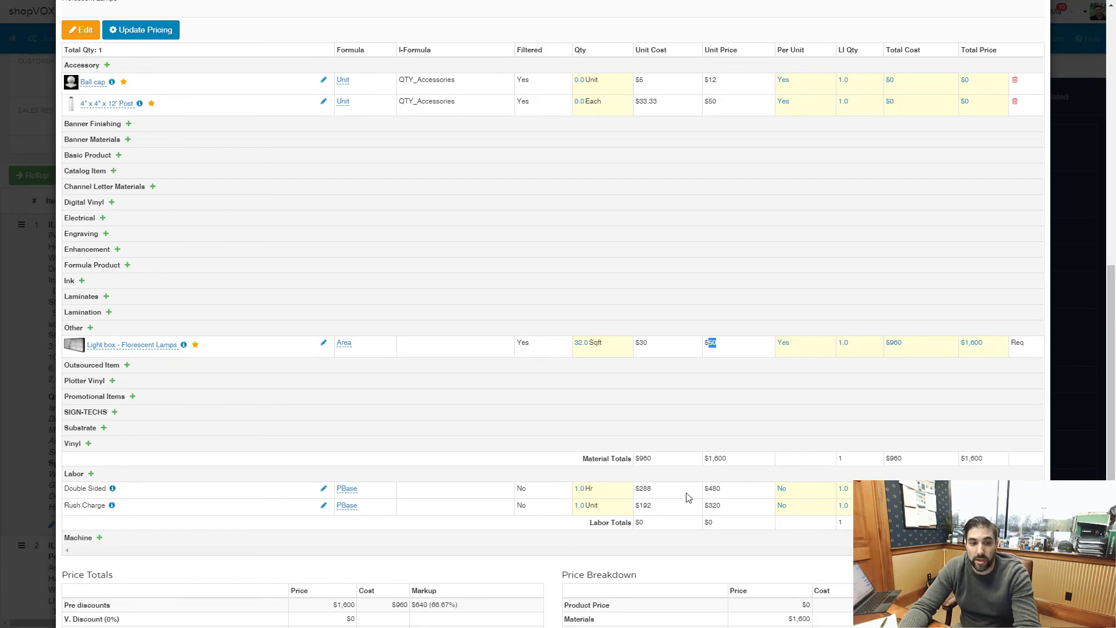
click(714, 491)
scroll(806, 509, up, 4)
scroll(808, 512, down, 5)
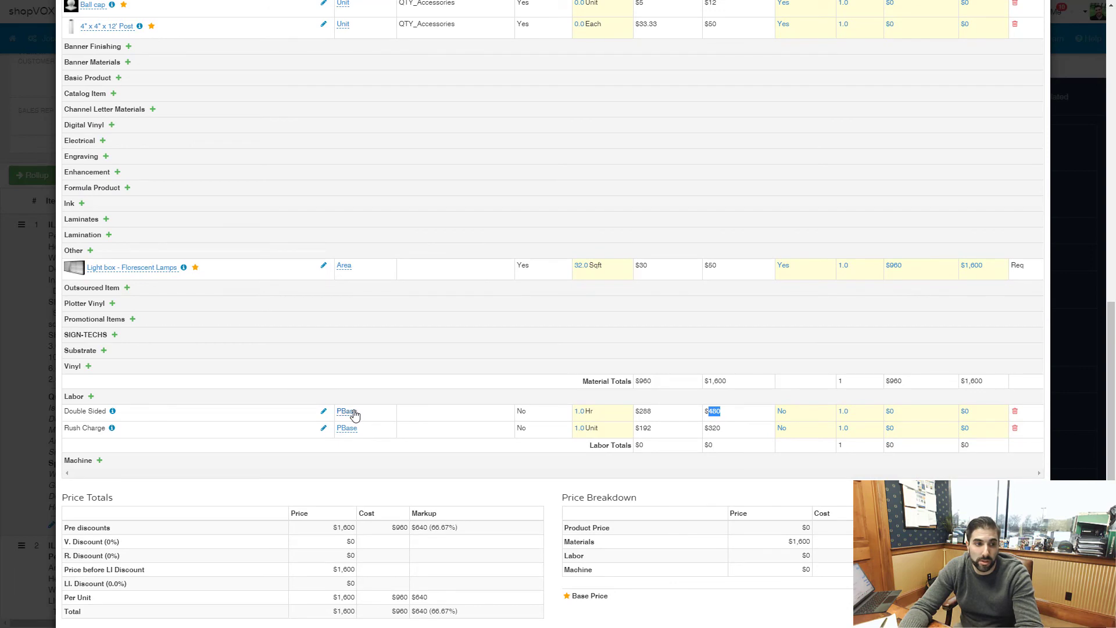
scroll(617, 370, up, 1)
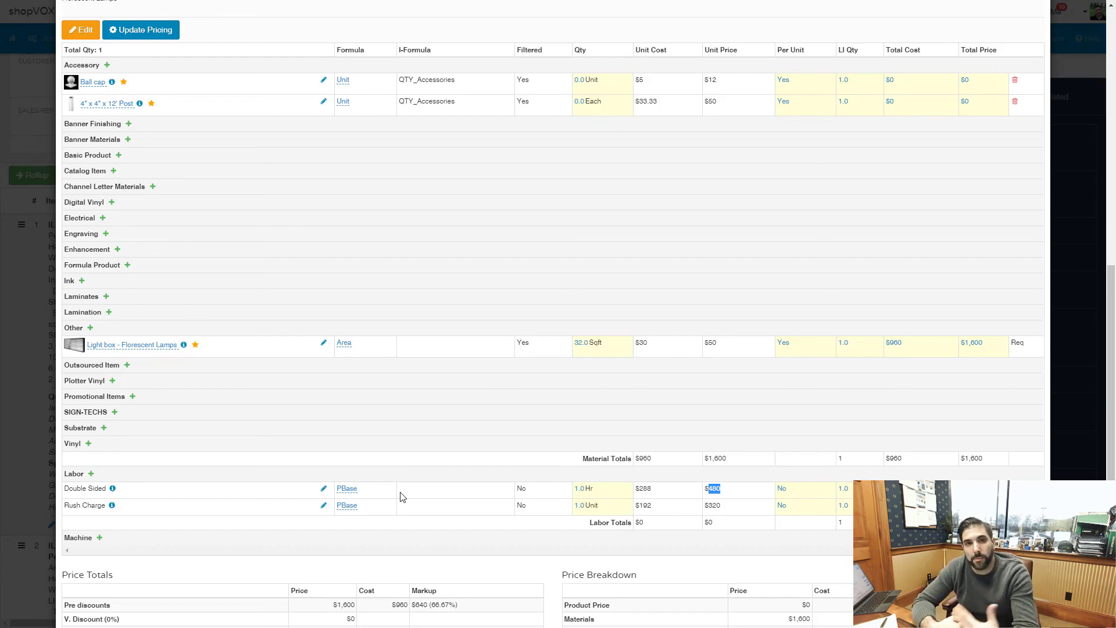
scroll(583, 135, up, 9)
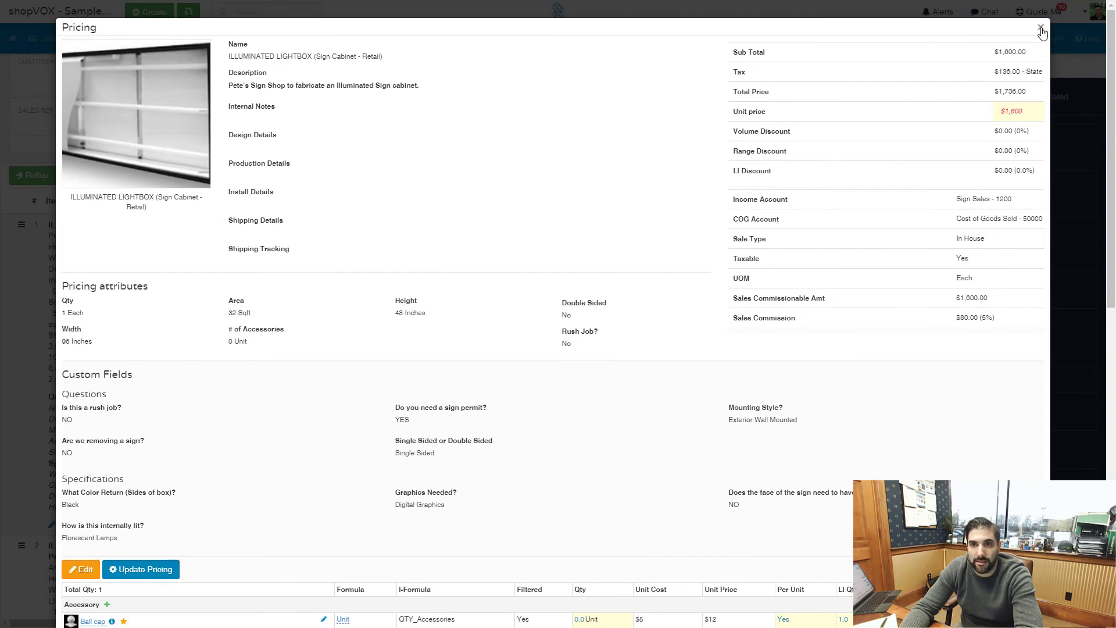
Close the Pricing window and scroll the quote to line 2 and the $4,270.60 total.
click(1040, 27)
scroll(309, 410, down, 4)
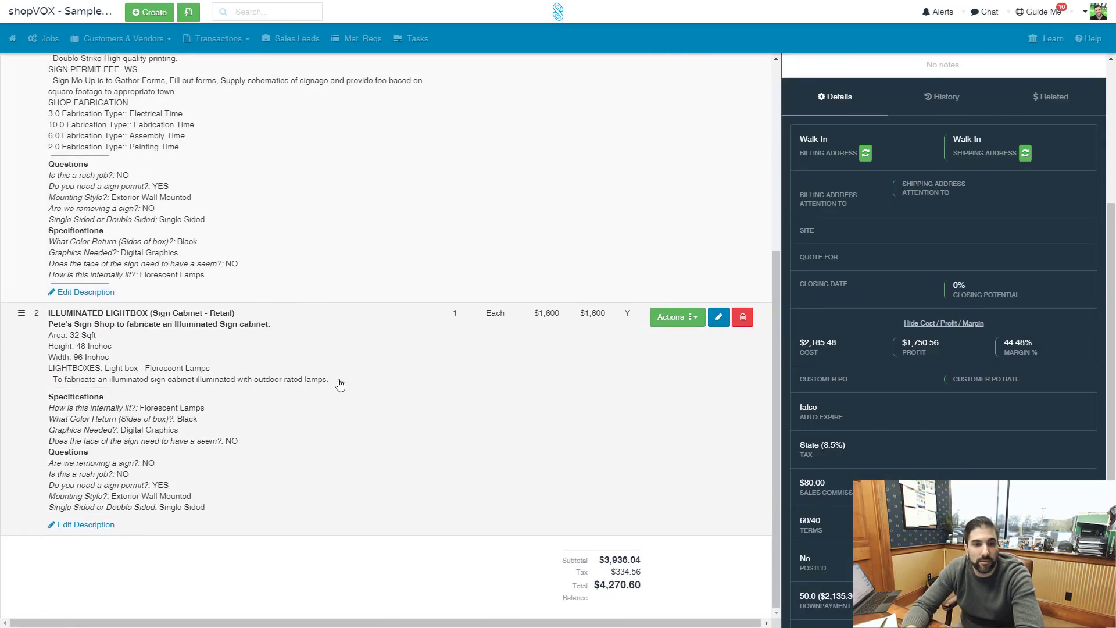